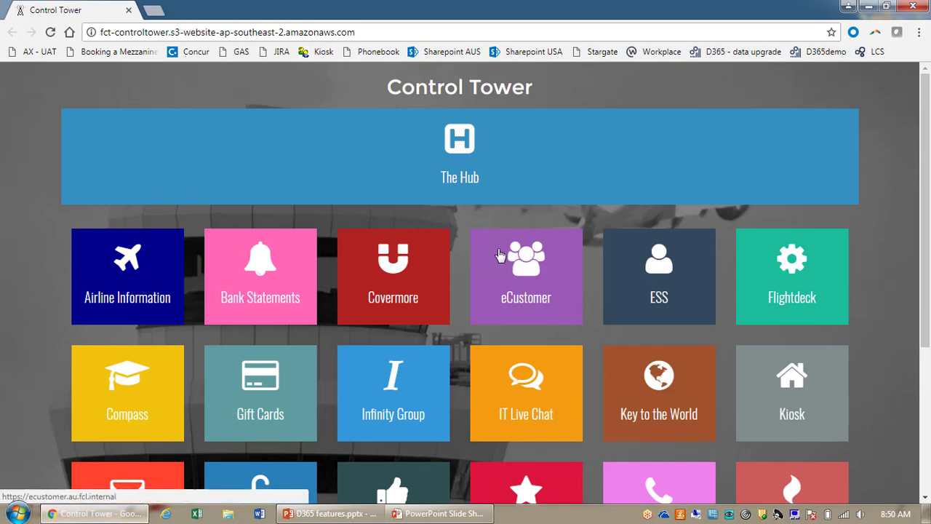
Step: Open the 'D365 - data upgrade' environment from the browser bookmarks bar
click(745, 56)
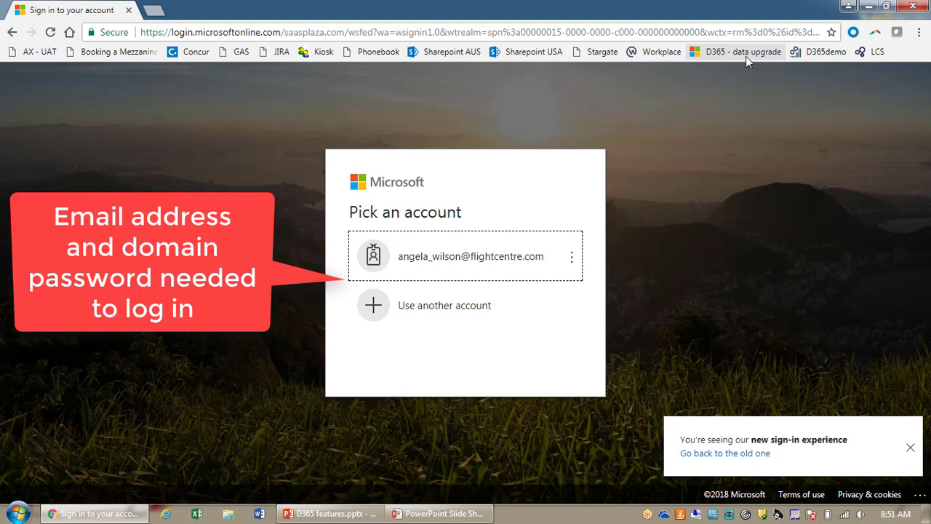
Step: Sign in with the saved work account, replacing the autofilled password with the account password
click(424, 252)
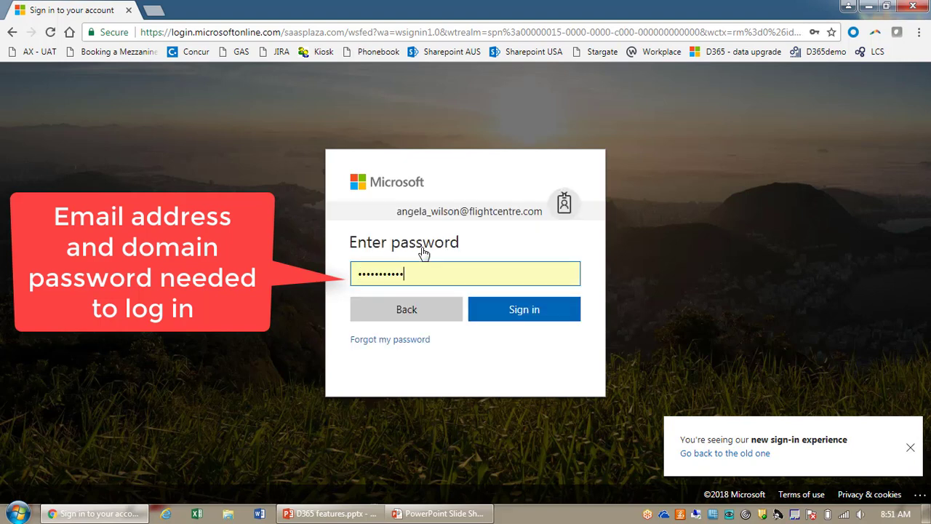
key(BackSpace)
key(BackSpace)
key(BackSpace)
key(BackSpace)
key(BackSpace)
key(BackSpace)
key(BackSpace)
key(BackSpace)
key(BackSpace)
key(BackSpace)
key(BackSpace)
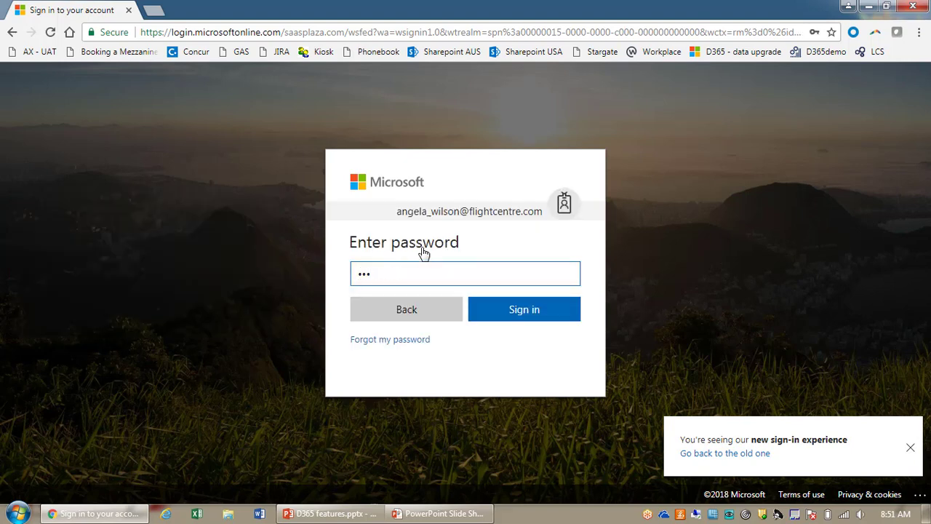
text(a*******)
click(513, 313)
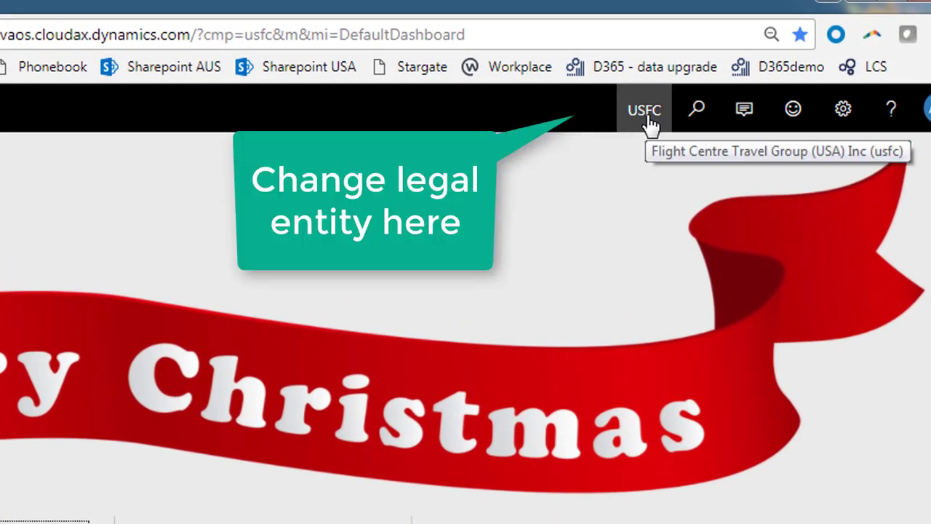
Step: View the CAFS, DAT and USFC legal entities, keeping USFC as the current company
click(646, 116)
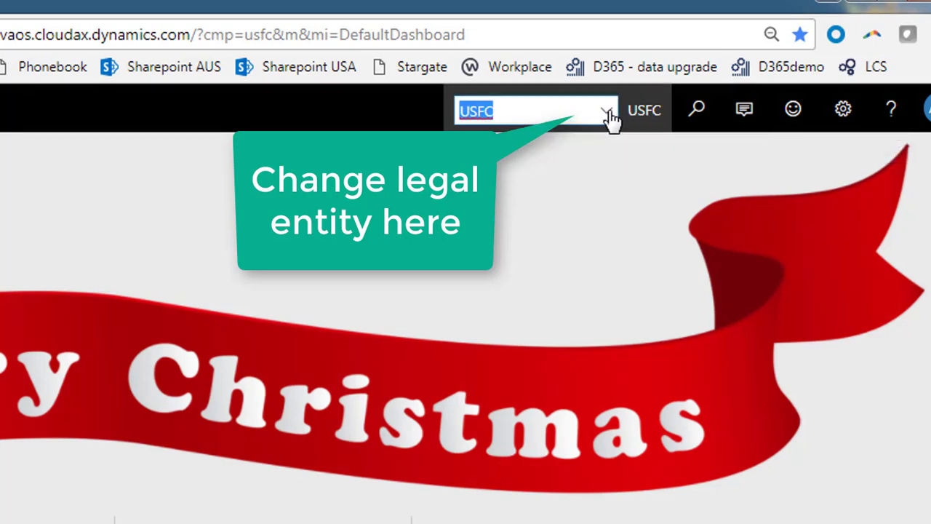
click(611, 115)
click(609, 115)
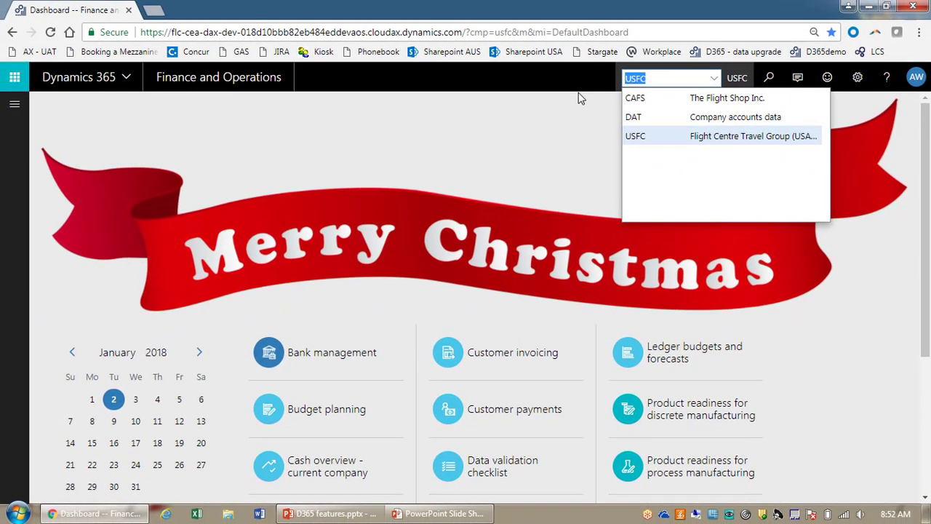
click(581, 98)
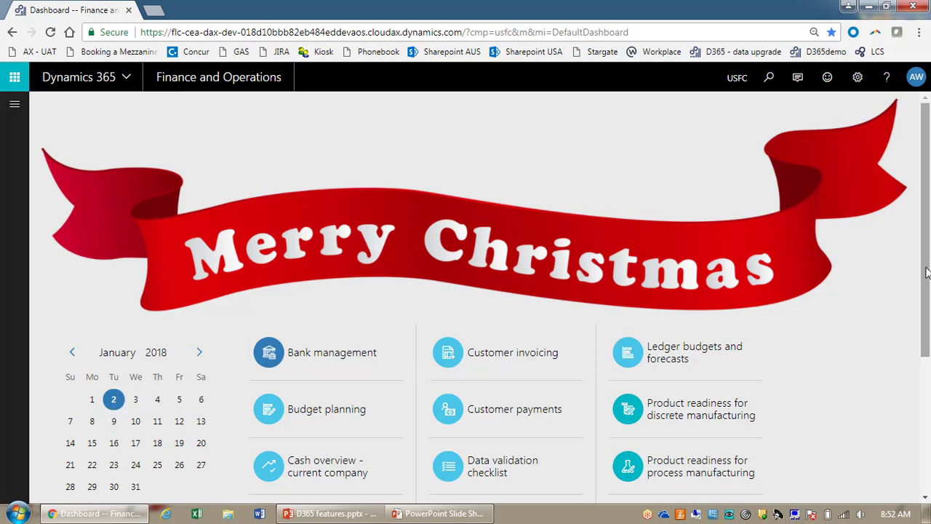
drag(926, 272, 929, 343)
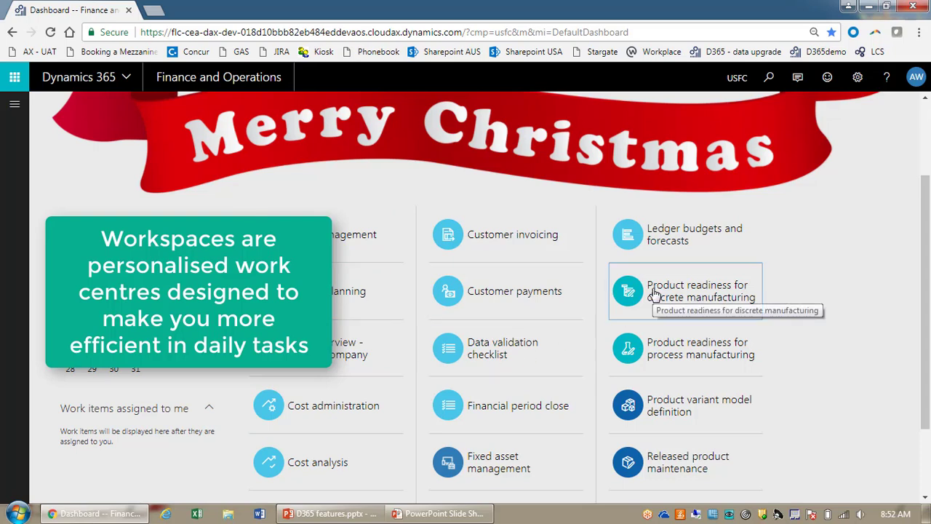
scroll(499, 409, down, 2)
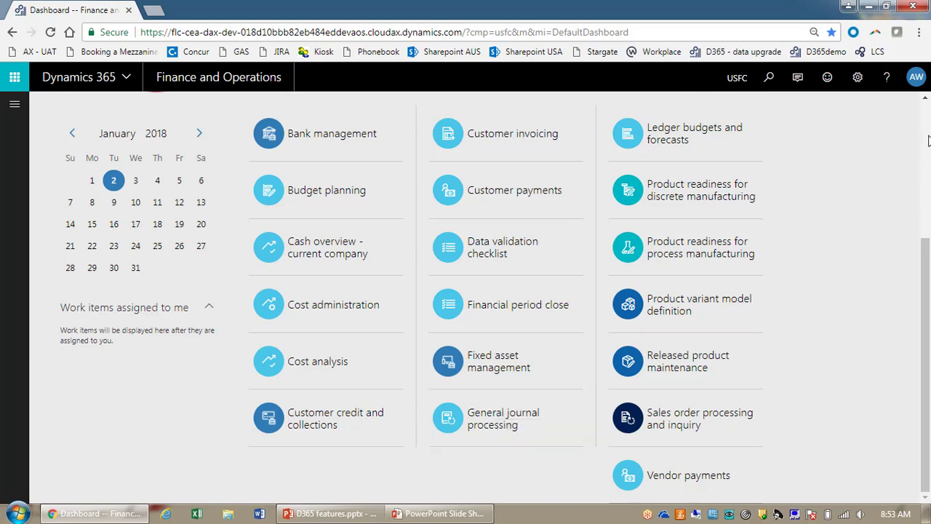
scroll(927, 128, up, 2)
scroll(928, 129, up, 2)
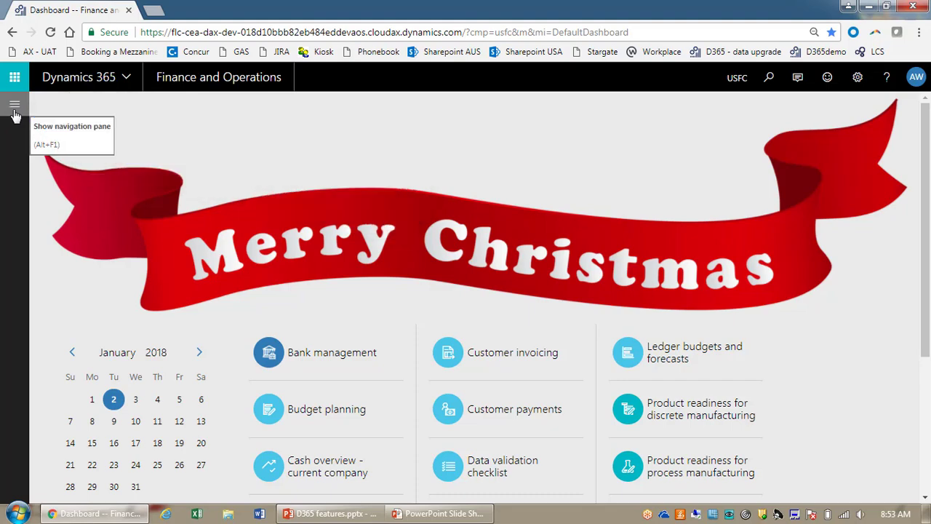
click(14, 109)
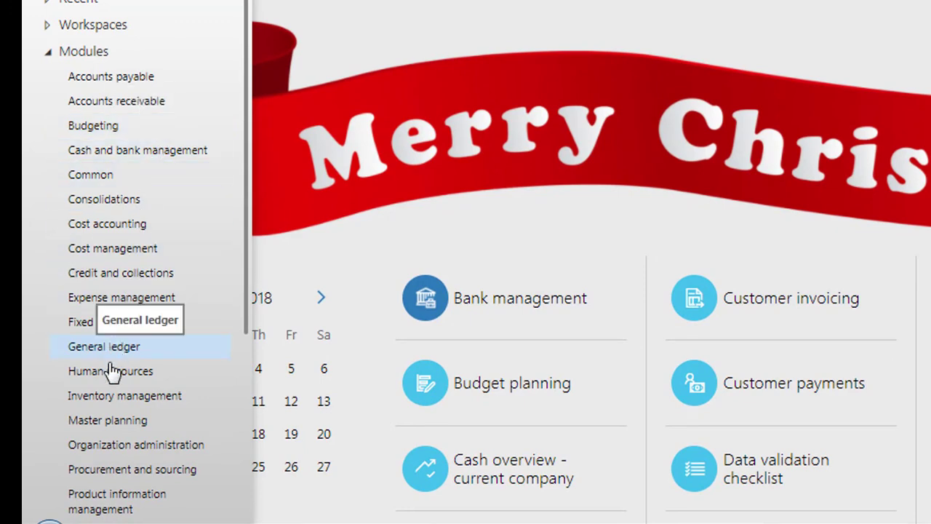
scroll(109, 449, down, 4)
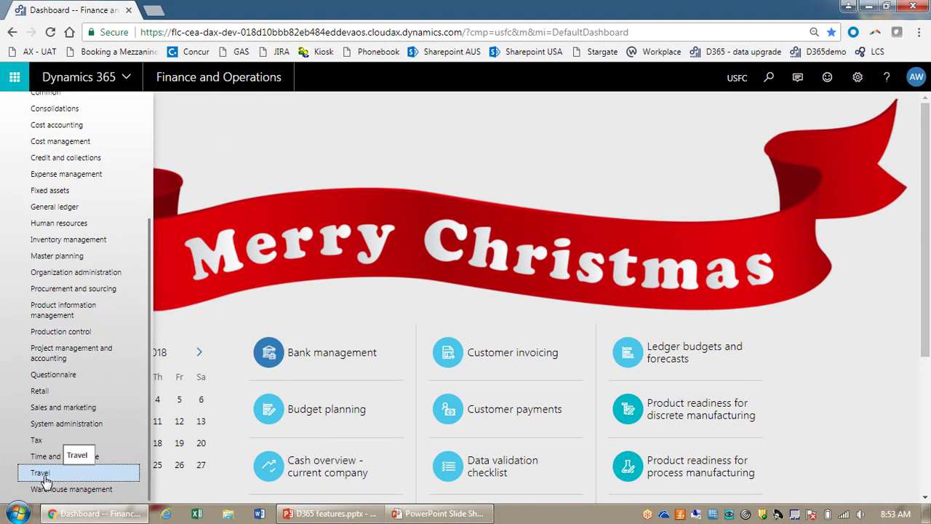
click(41, 474)
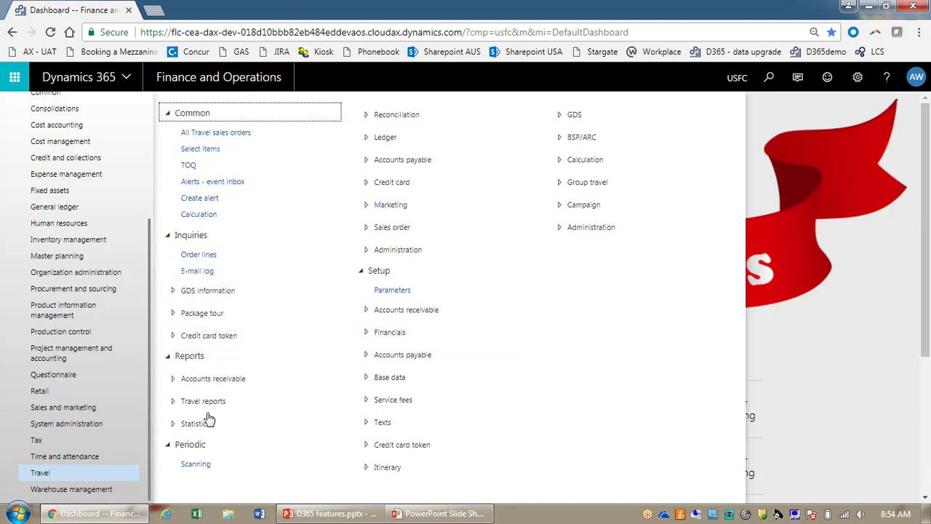
click(168, 115)
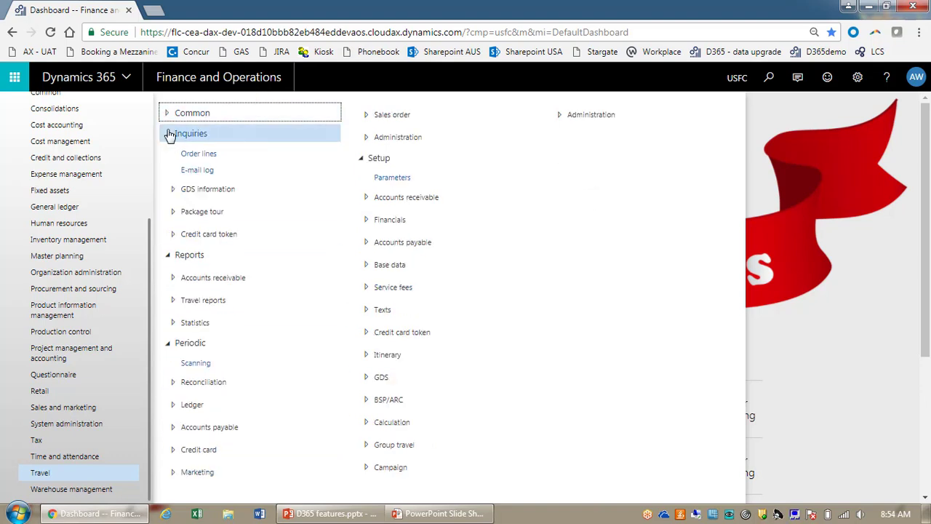
click(168, 135)
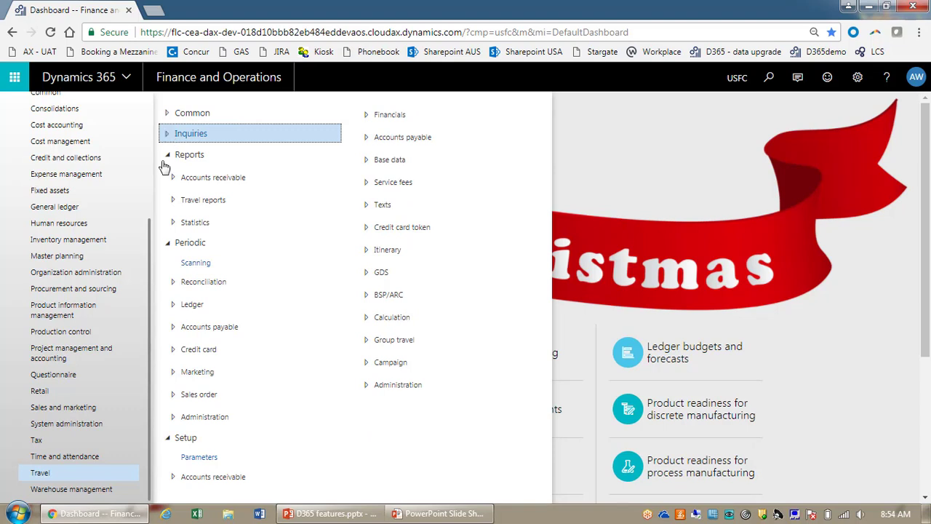
click(167, 155)
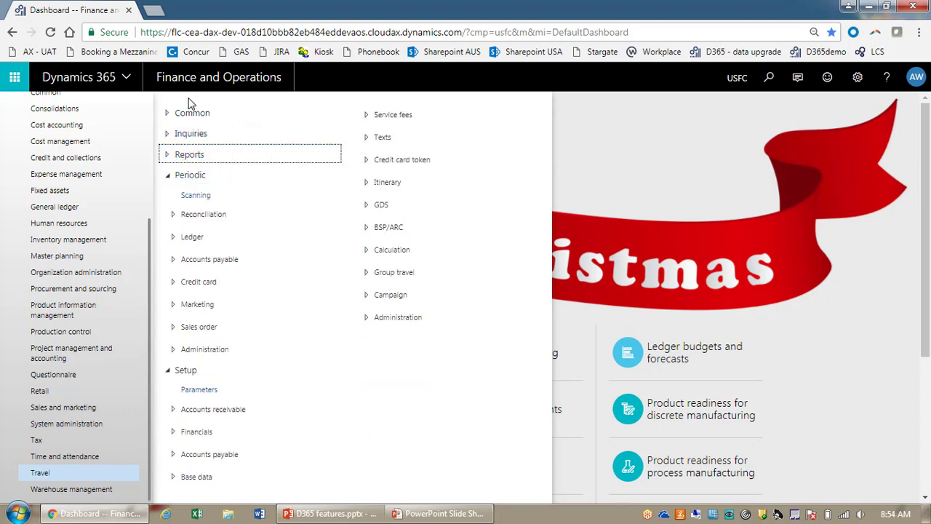
click(168, 135)
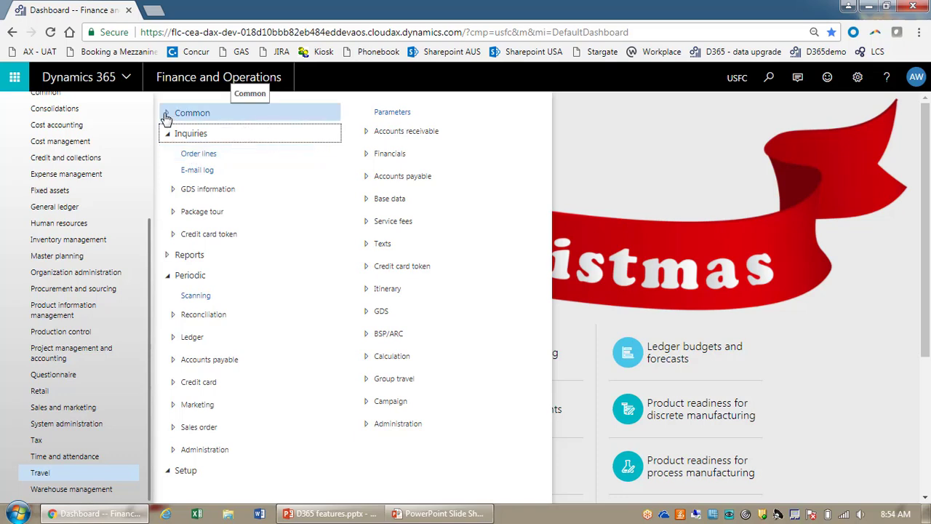
click(167, 114)
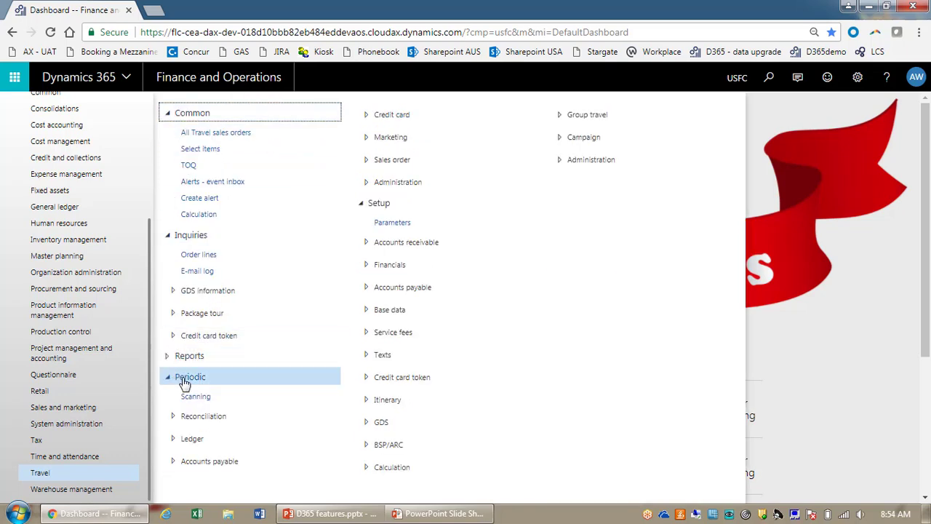
click(358, 206)
click(244, 423)
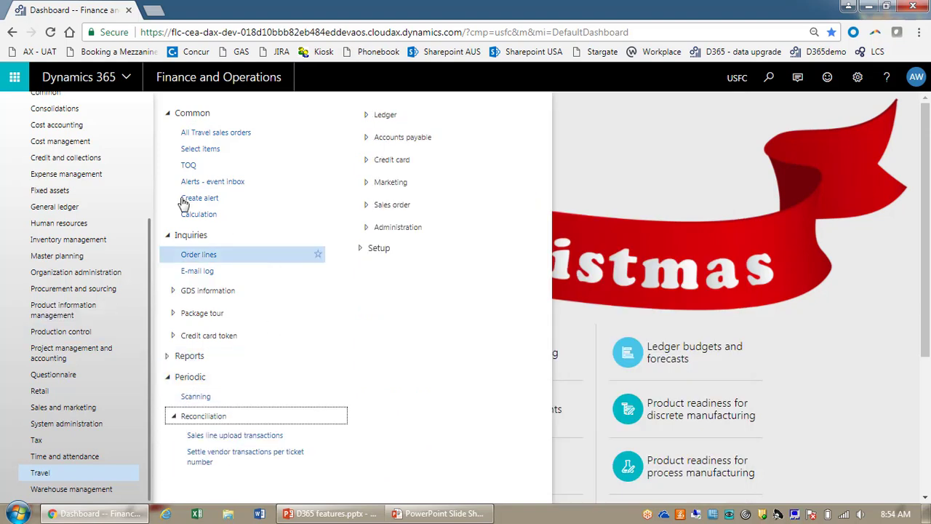
scroll(108, 161, up, 5)
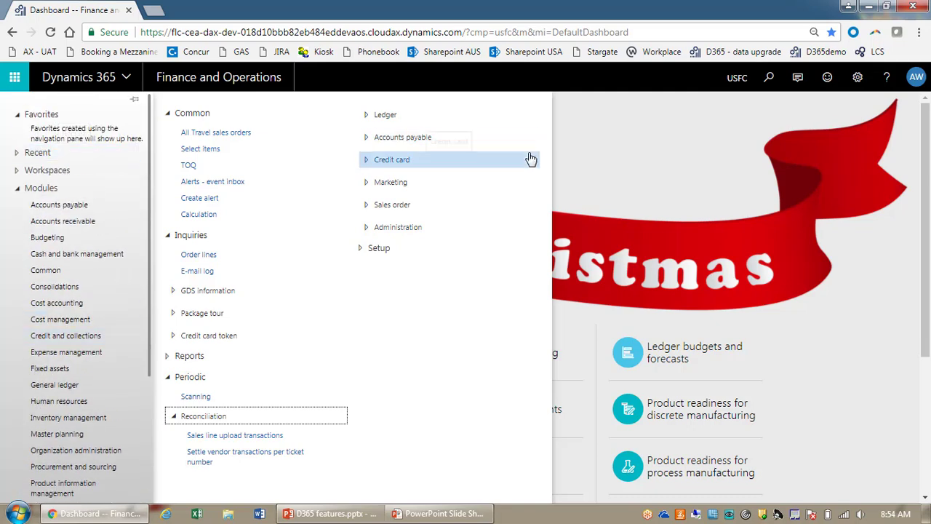
click(650, 135)
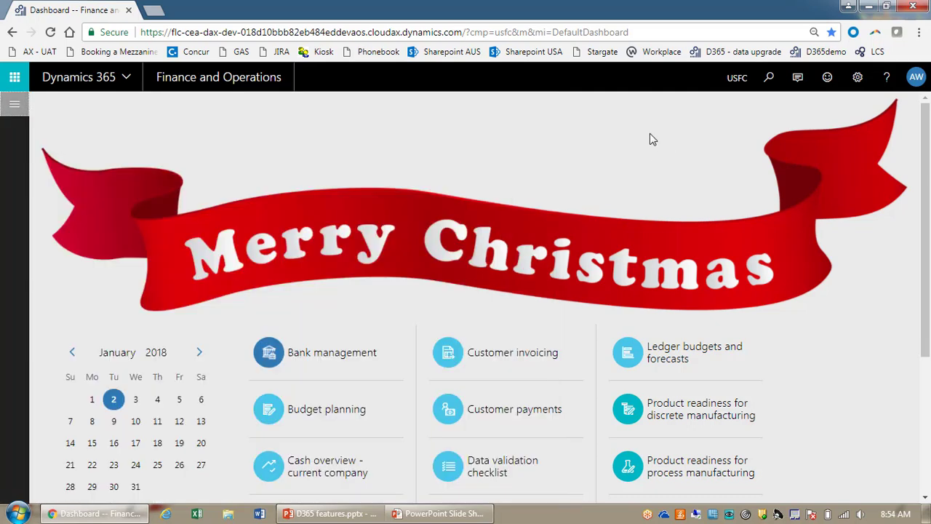
Step: Star All Travel sales orders and Order lines as favorites, then show the General ledger links
click(15, 104)
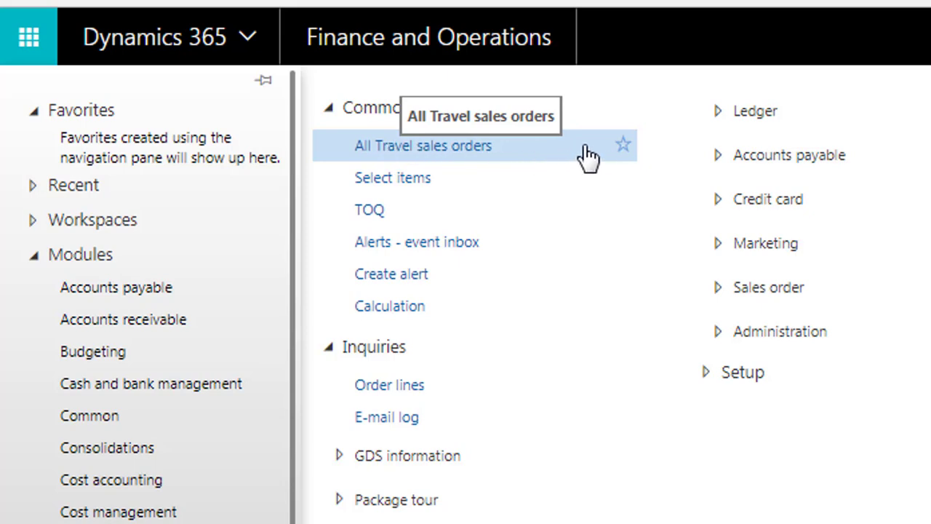
click(623, 146)
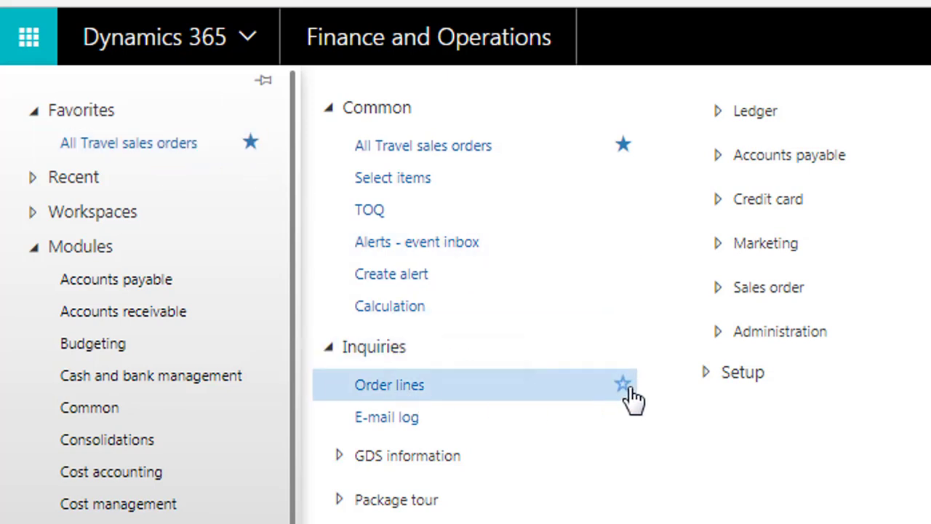
click(624, 387)
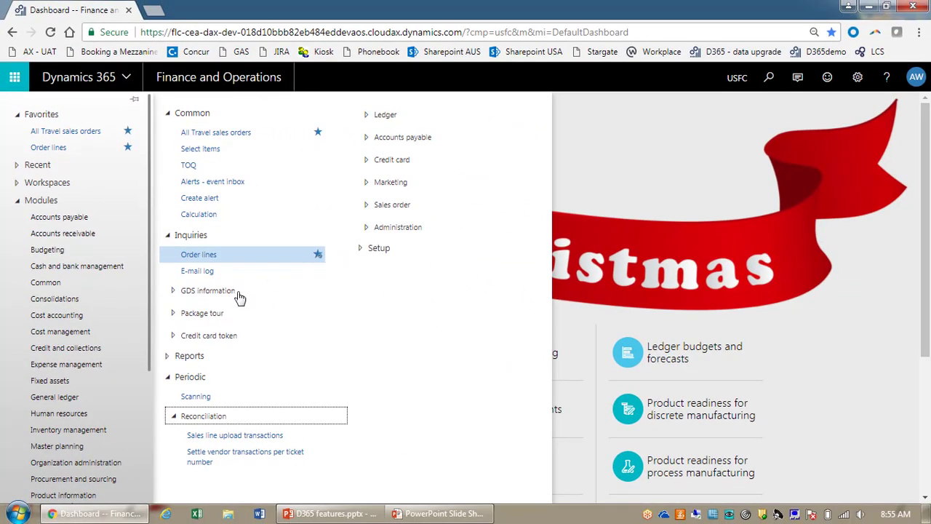
click(65, 400)
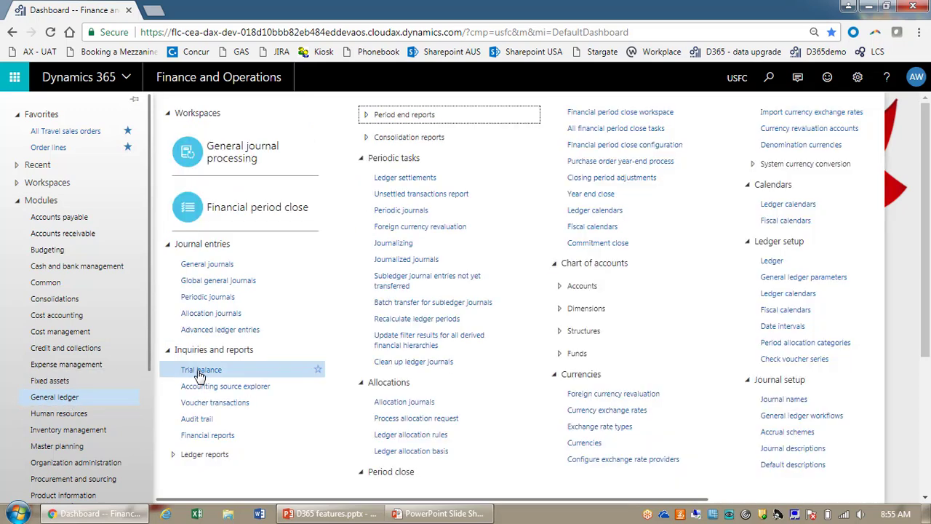
Step: Star Trial balance and General journals in the General ledger menu, making four favorites
click(317, 371)
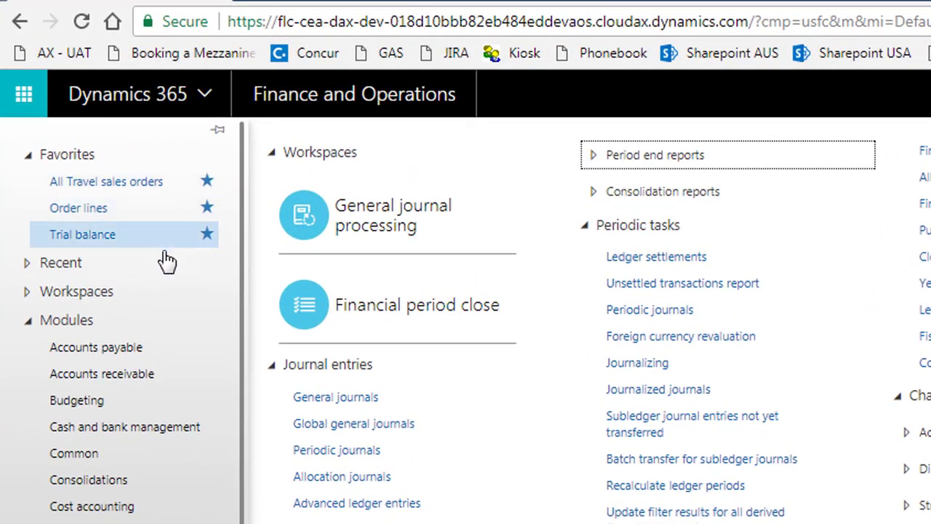
click(516, 400)
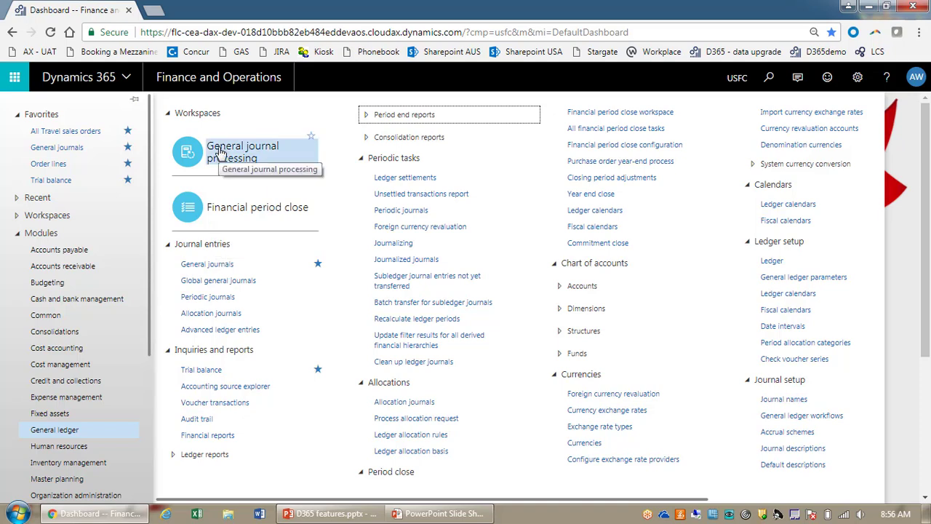
Step: Open General journal processing and scroll to the General journals list on My not posted
click(186, 166)
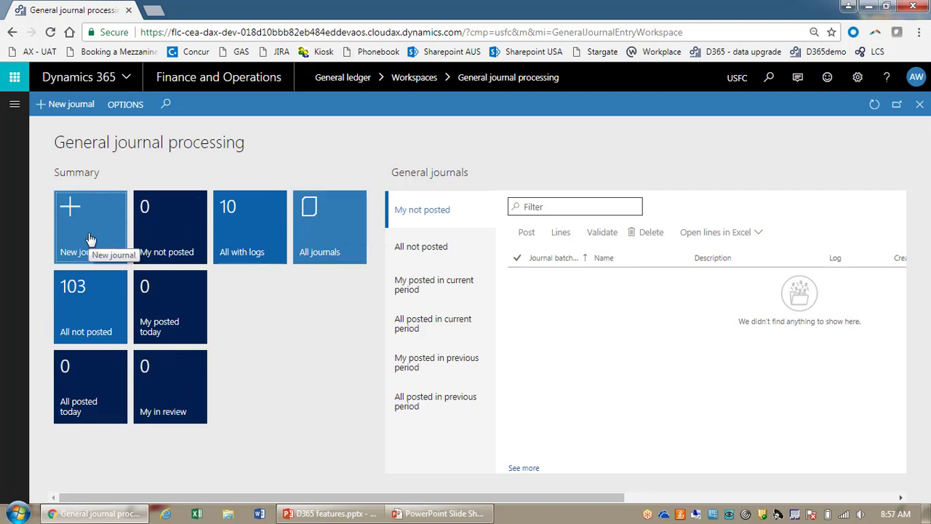
drag(307, 497, 457, 497)
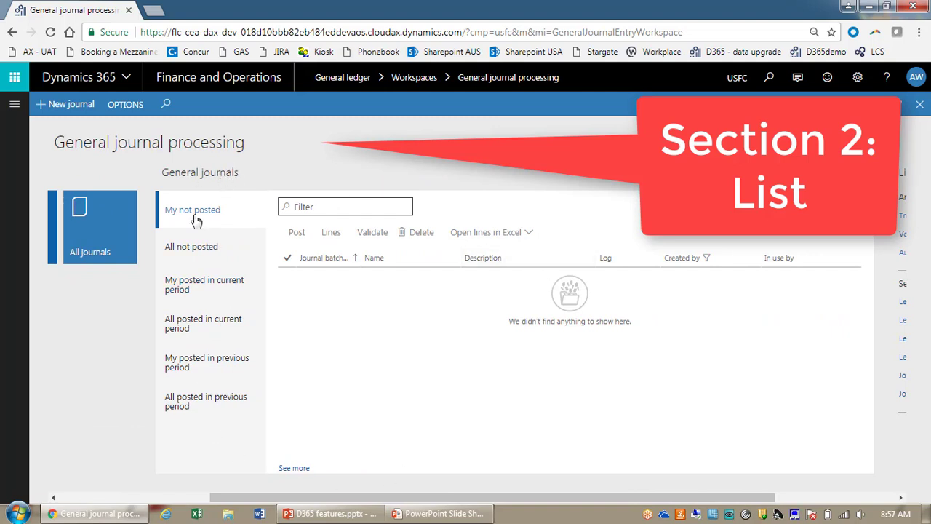
Step: Cycle the journal list from All not posted through current-period posted views to All posted in previous period
click(203, 248)
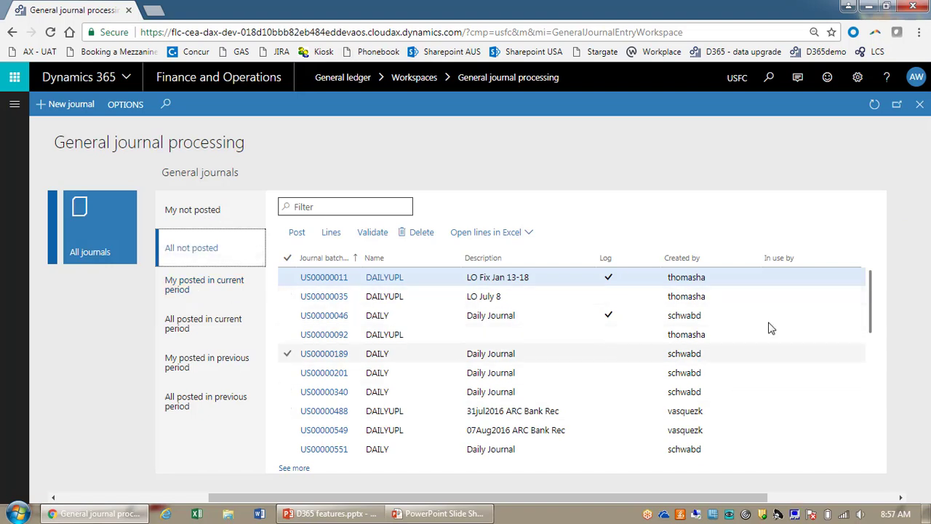
click(234, 288)
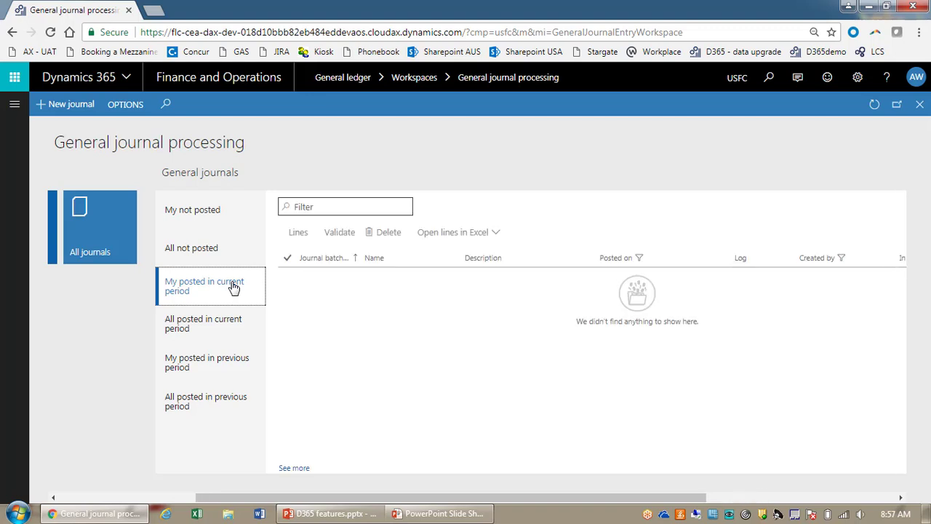
click(208, 340)
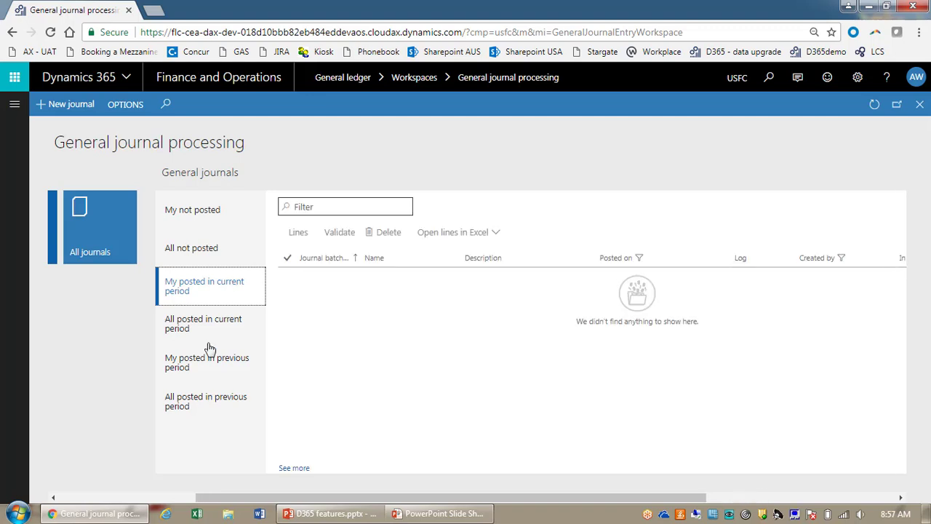
click(191, 399)
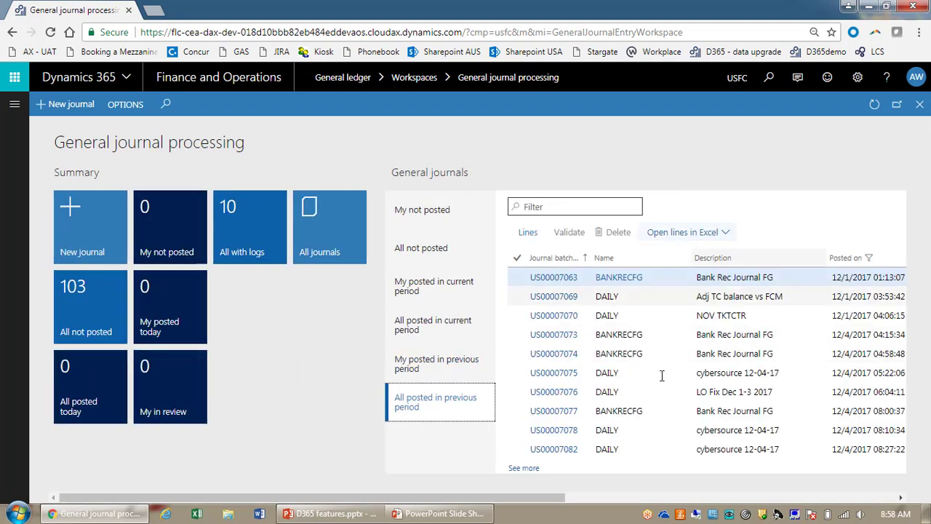
drag(519, 497, 730, 497)
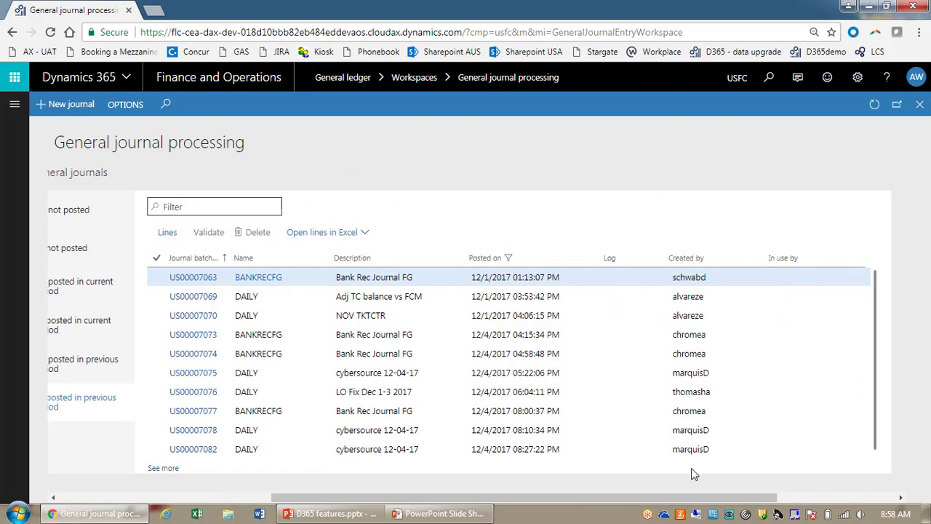
click(164, 468)
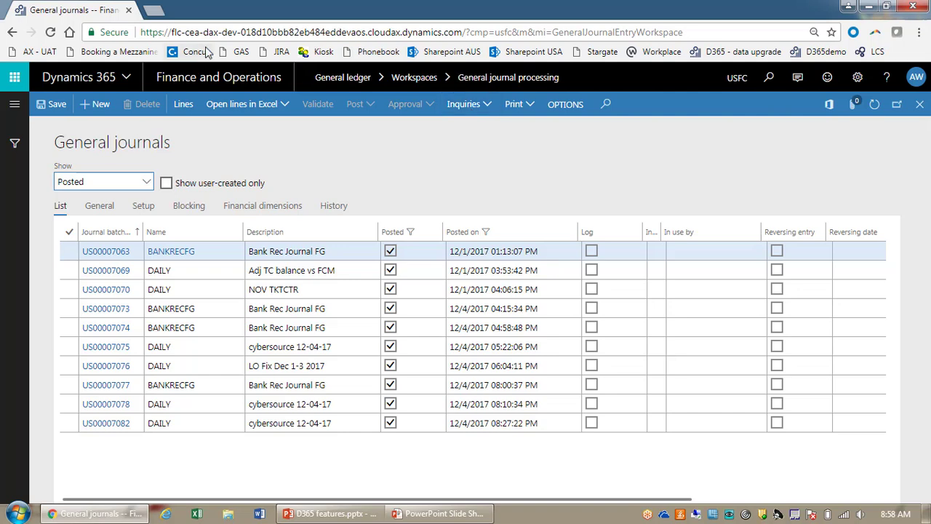
click(10, 34)
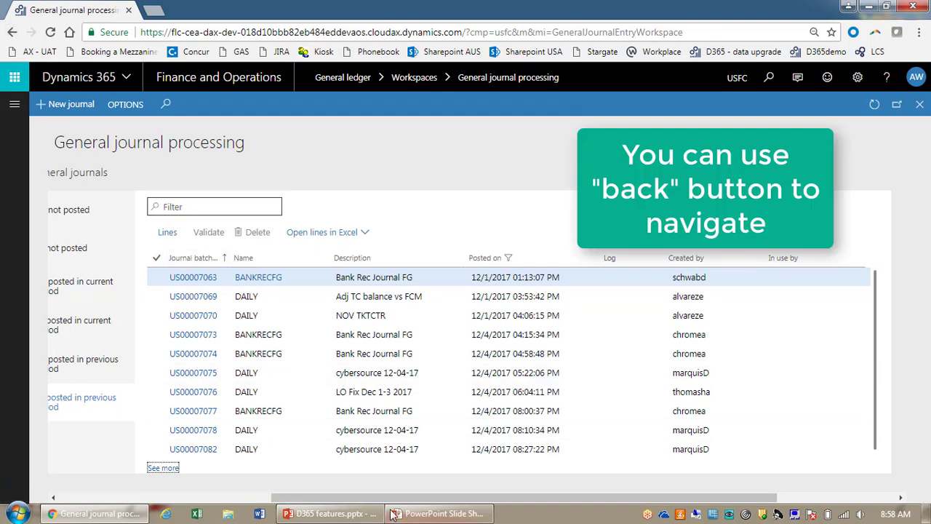
drag(383, 495, 225, 495)
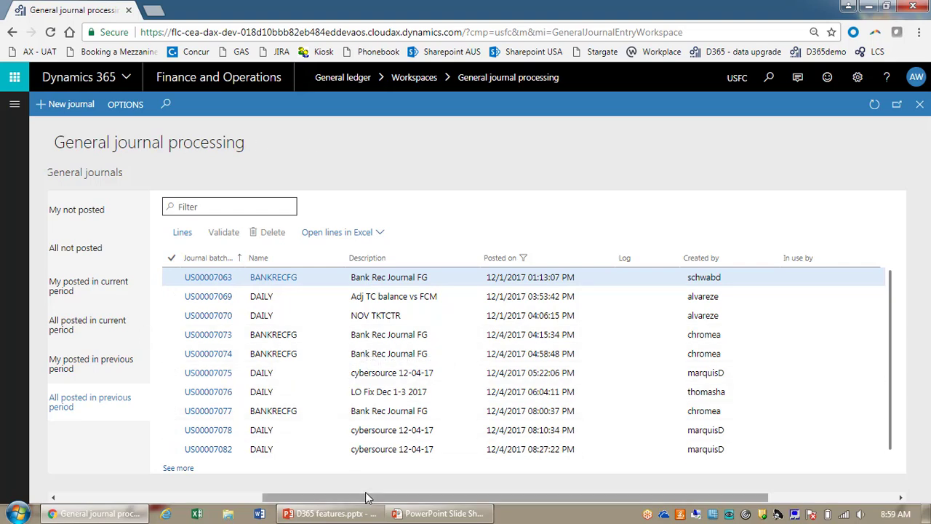
drag(365, 498, 540, 507)
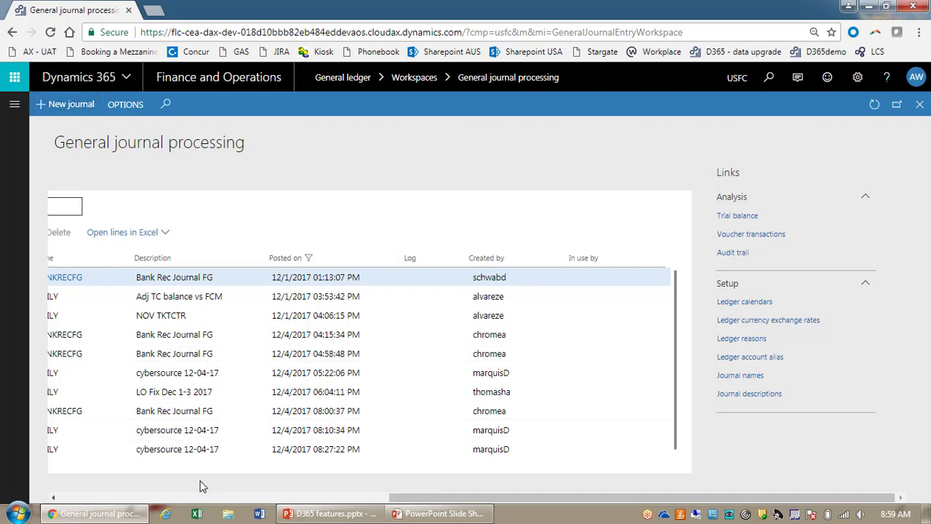
Step: Go back to the Dashboard home page and expand the module navigation pane
click(73, 498)
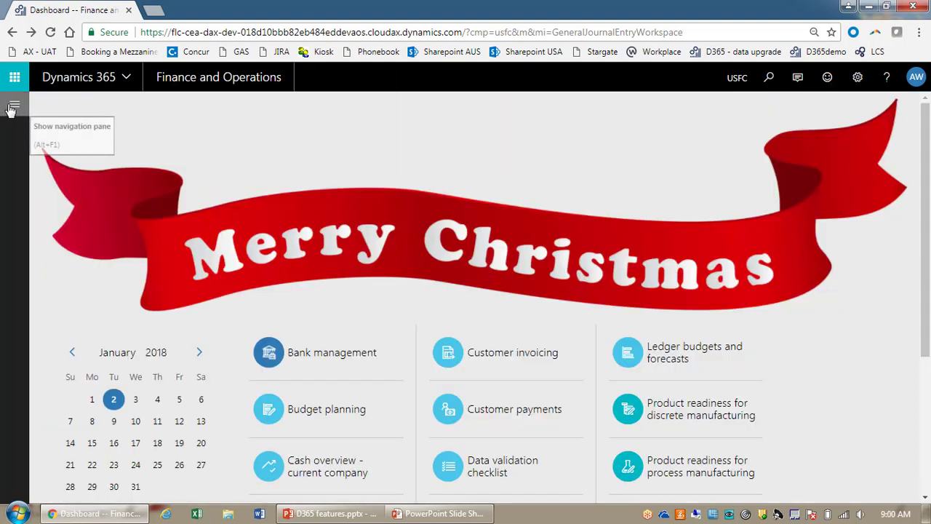
click(11, 108)
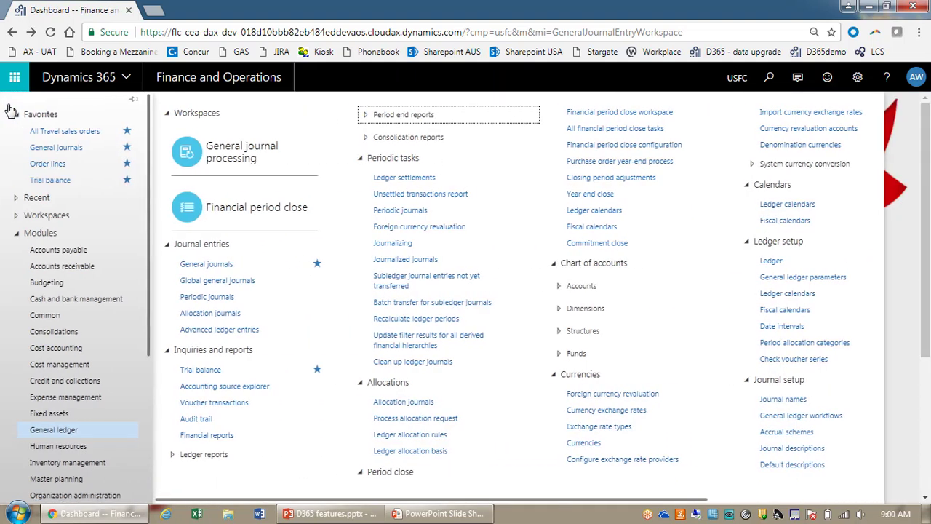
Step: Browse Modules to Accounts receivable and open the Customer payments workspace tile
click(83, 251)
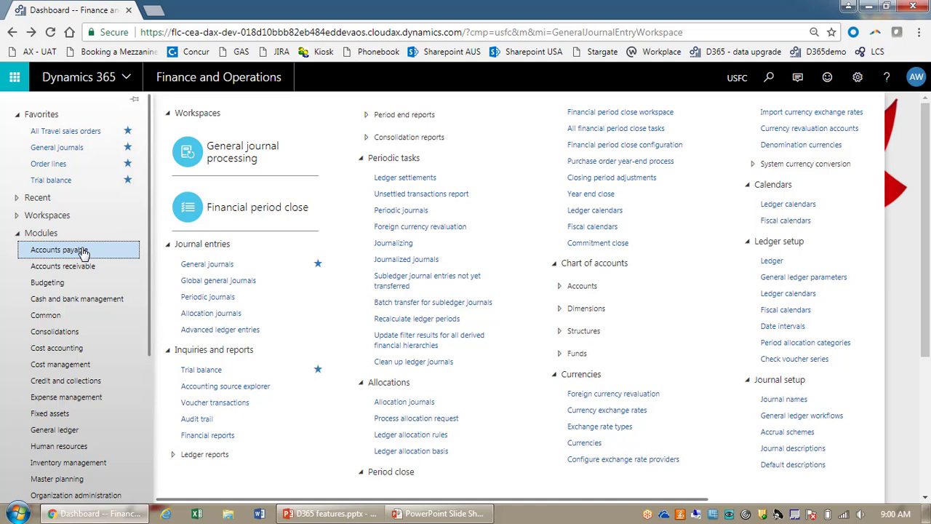
click(73, 270)
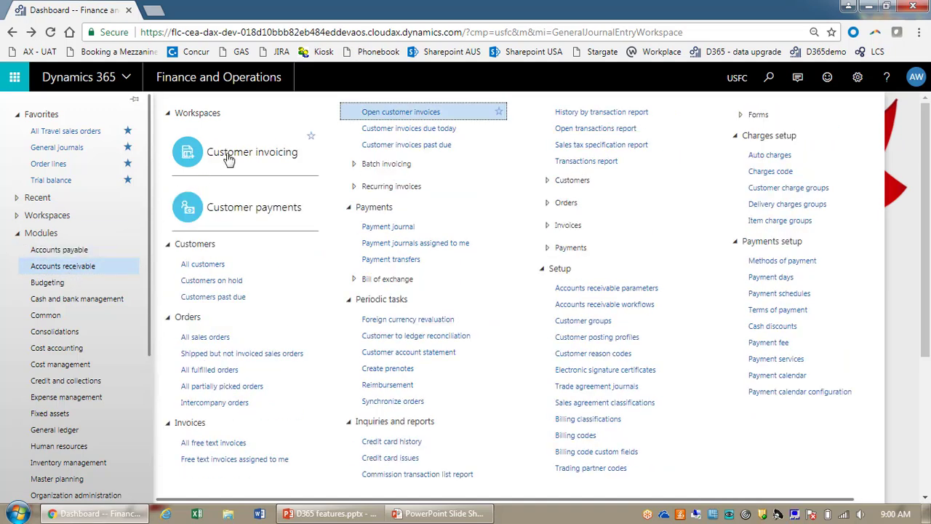
click(235, 217)
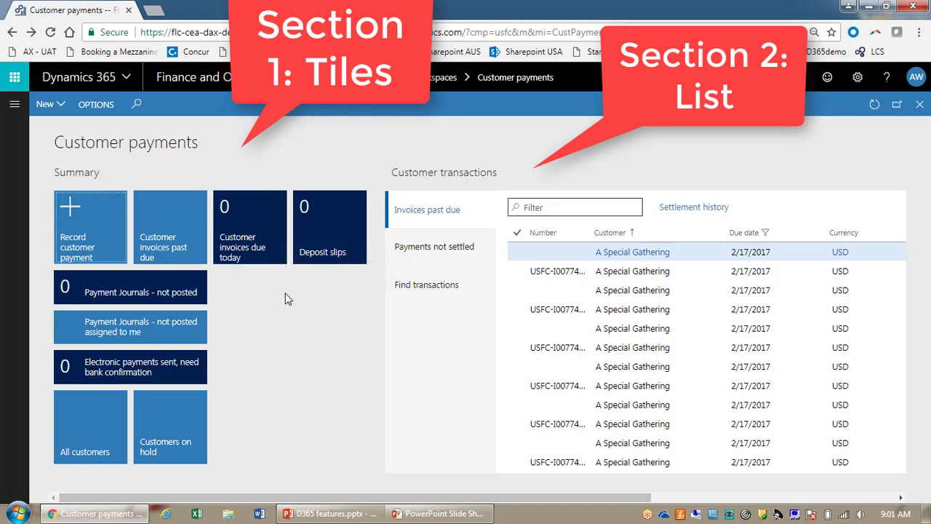
Step: Check Payments not settled, Find transactions and Invoices past due, then reopen the module navigation
click(452, 255)
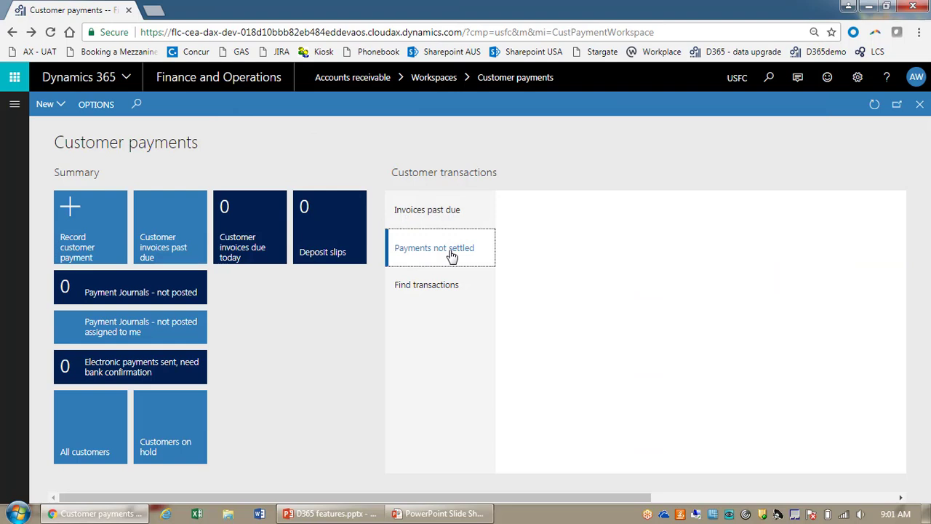
scroll(452, 255, right, 3)
click(267, 288)
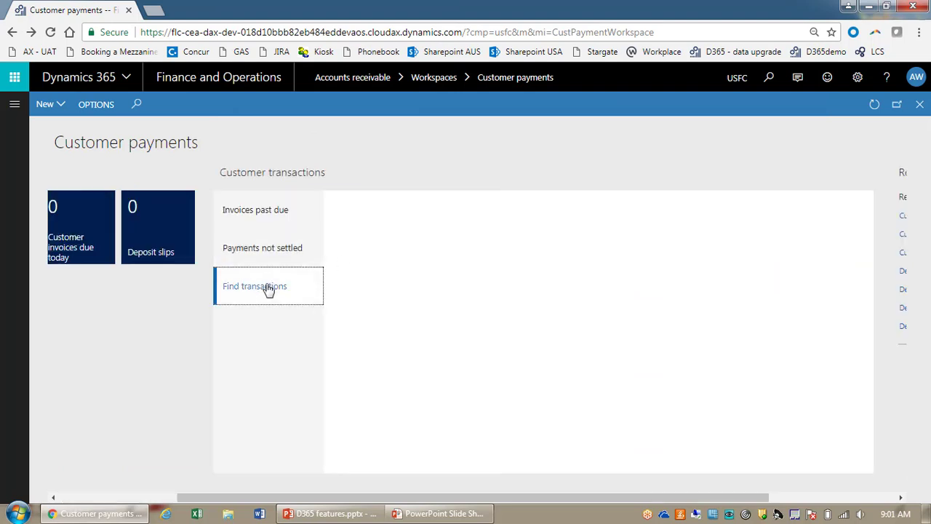
click(259, 212)
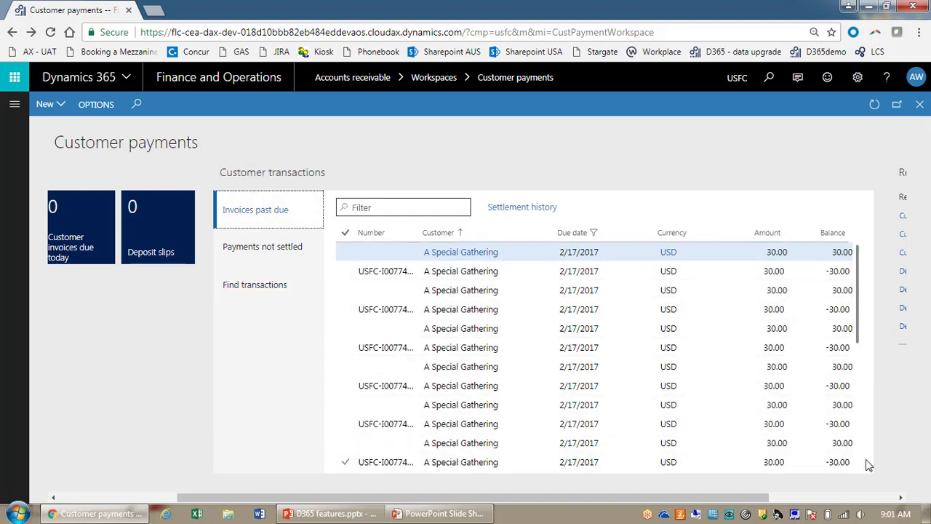
click(881, 499)
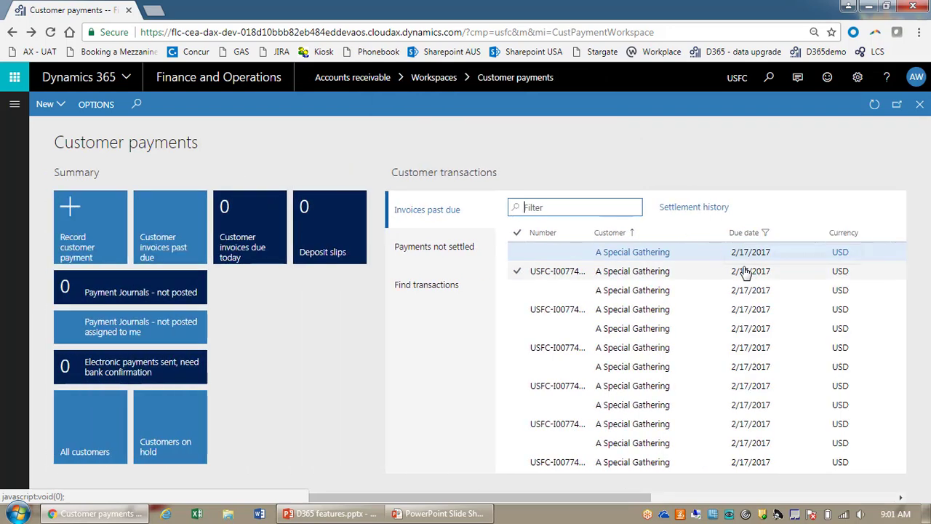
click(14, 104)
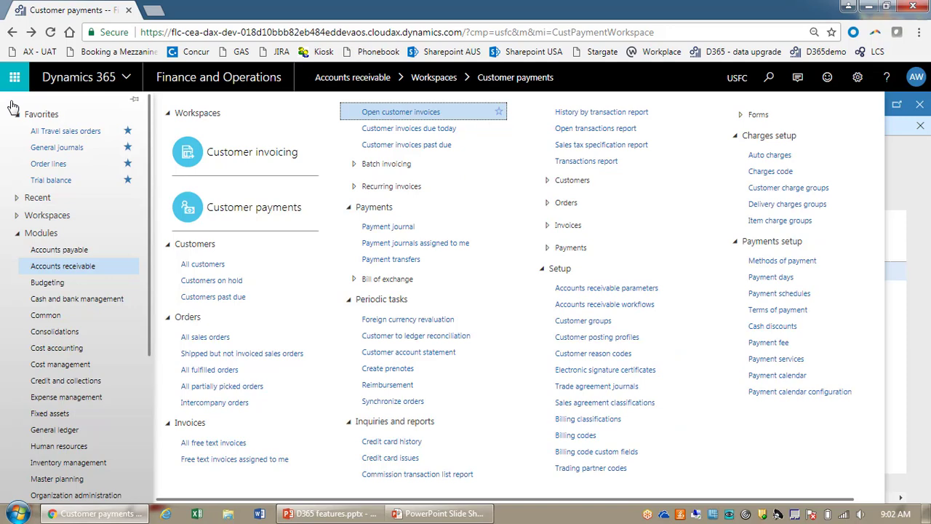
Step: Open Trial balance from Favorites and set its From date to December 1, 2017
click(57, 183)
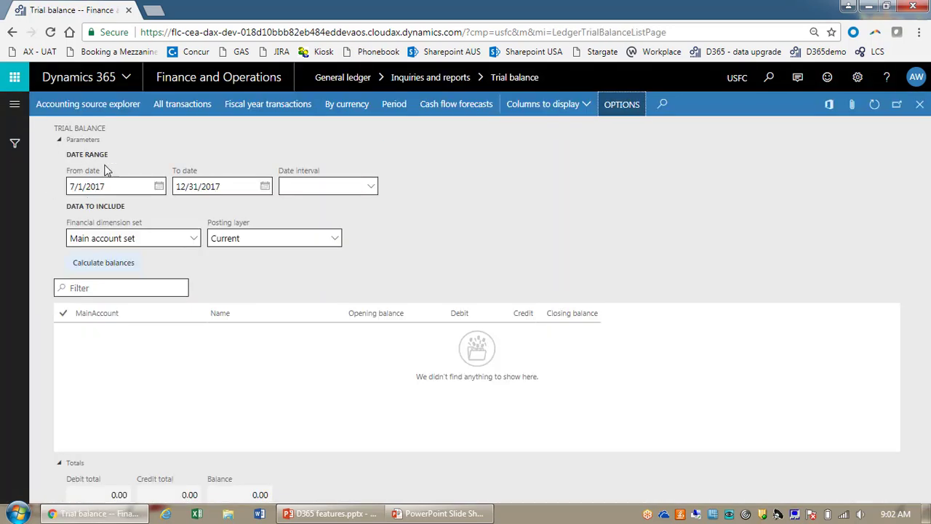
click(158, 186)
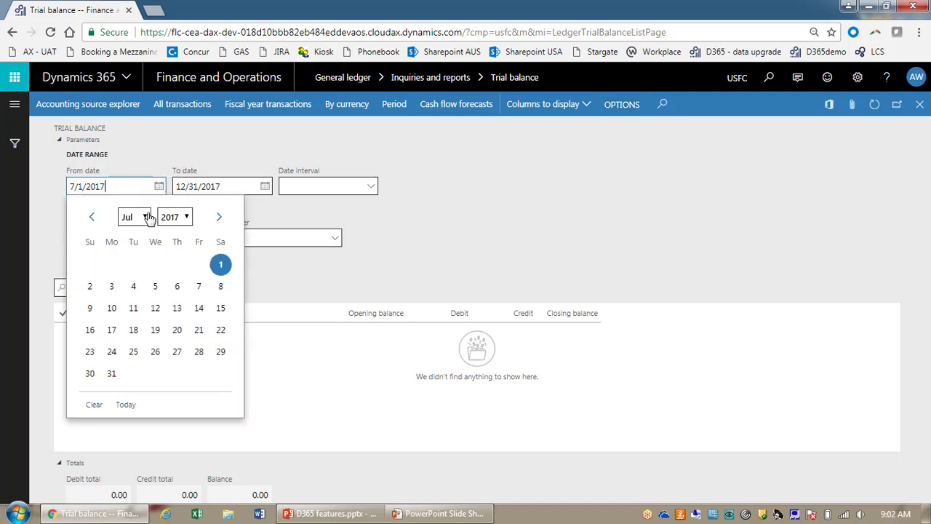
click(146, 216)
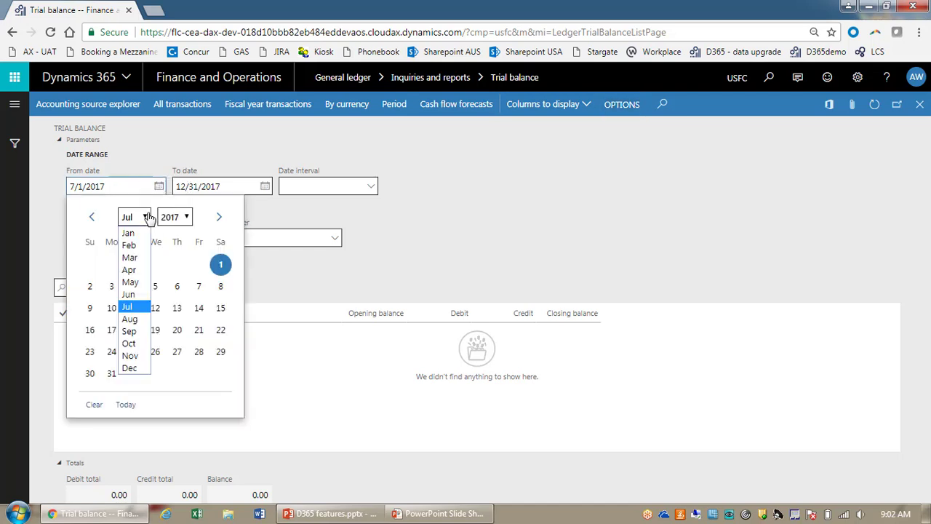
click(138, 369)
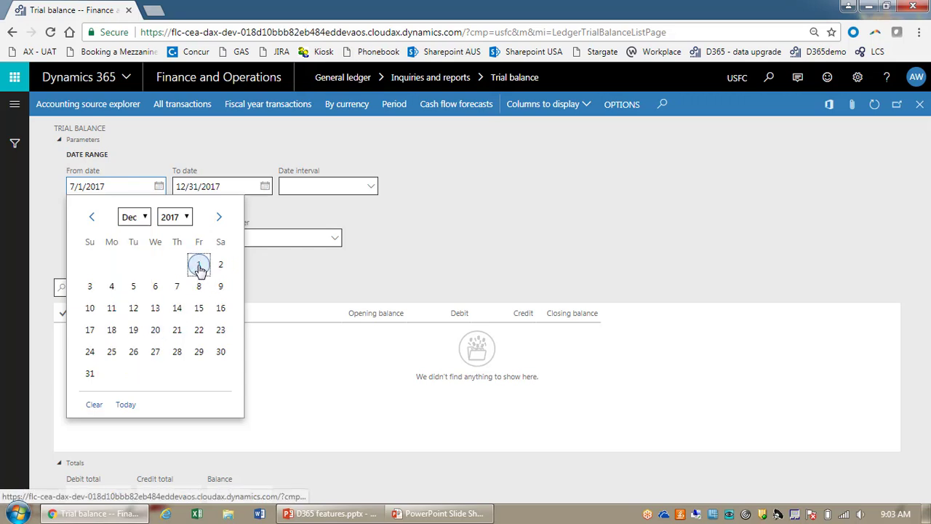
click(199, 266)
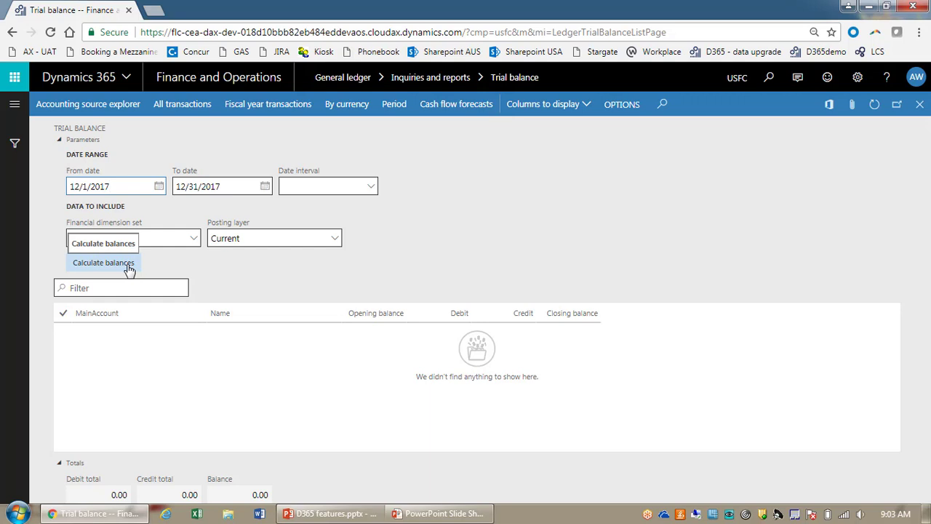
Step: Calculate the balances (debit and credit totals 27,685,925.12) and dismiss the completion message
click(128, 264)
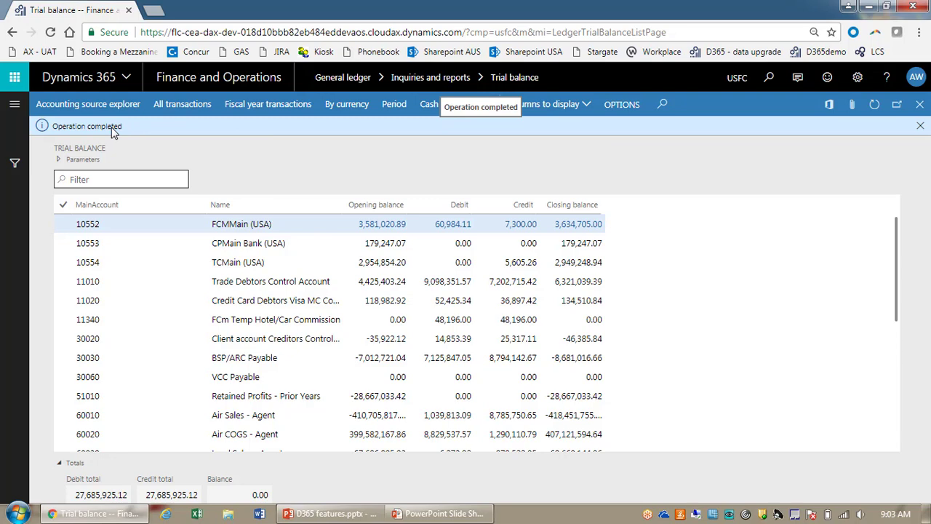
click(921, 128)
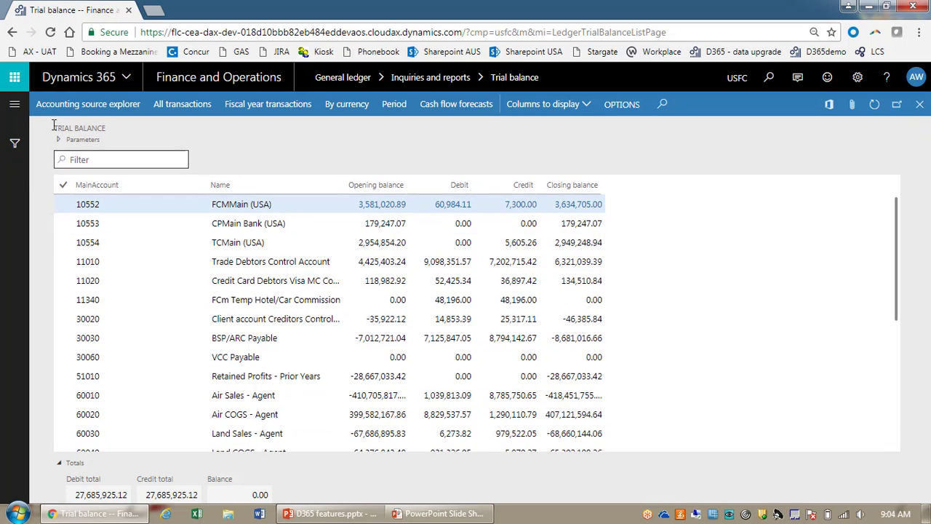
Step: Open the All Travel sales orders favorite and open the Hub International US order
click(14, 105)
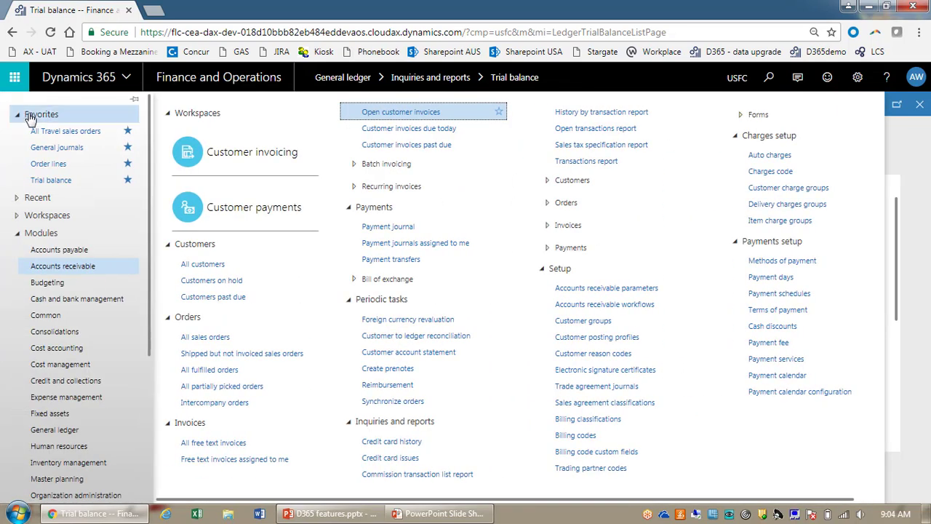
click(38, 135)
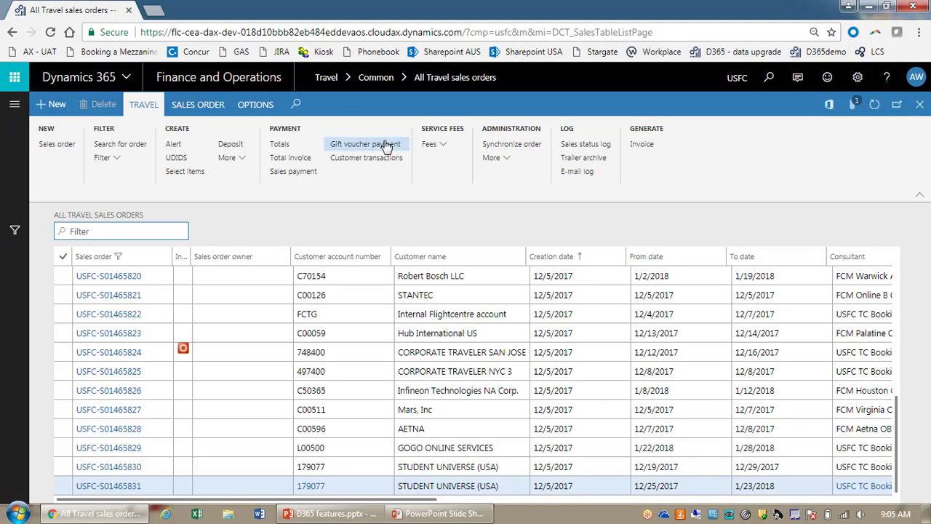
click(429, 335)
double_click(429, 336)
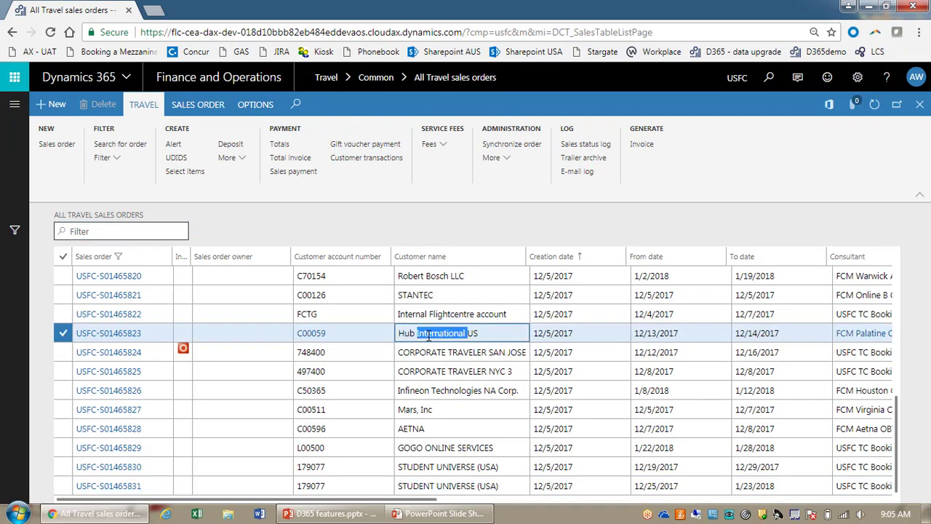
click(137, 338)
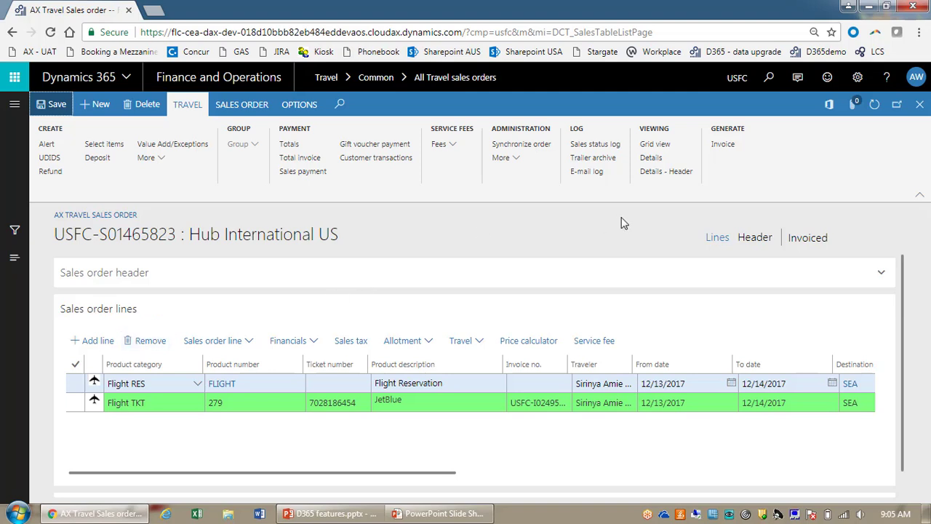
Step: Collapse the action pane, switch to the Header view and expand the Setup section
click(923, 200)
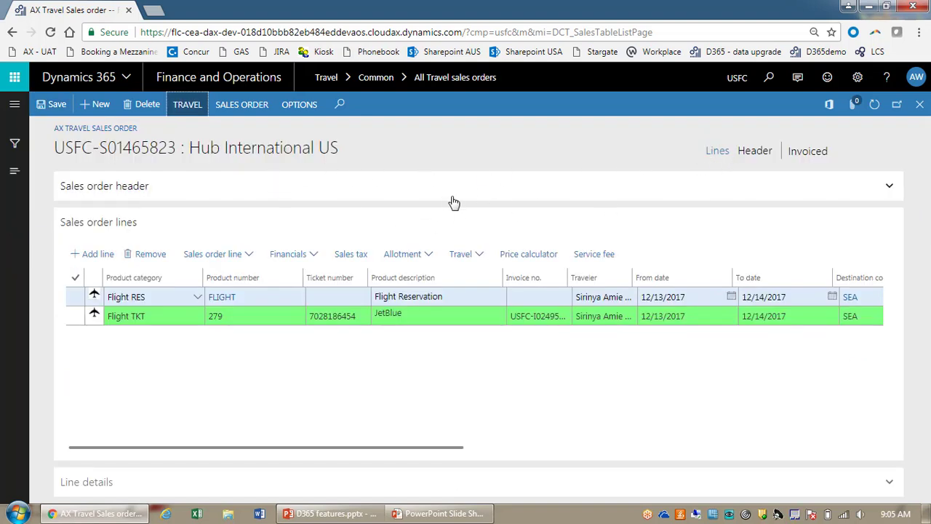
click(100, 188)
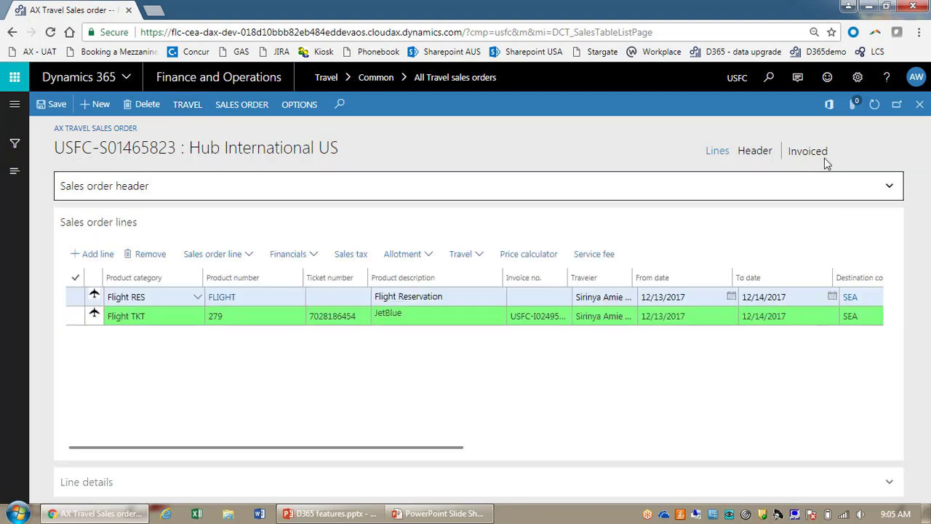
click(756, 152)
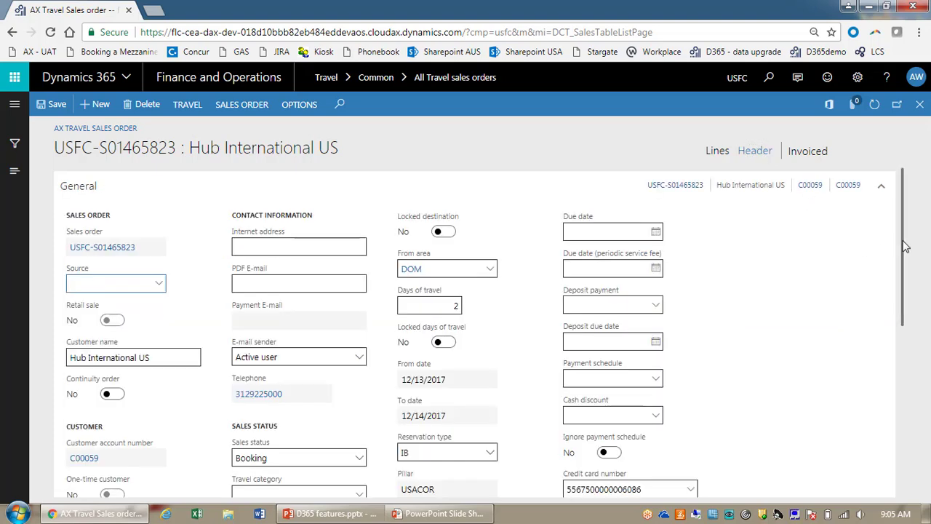
drag(905, 249, 908, 386)
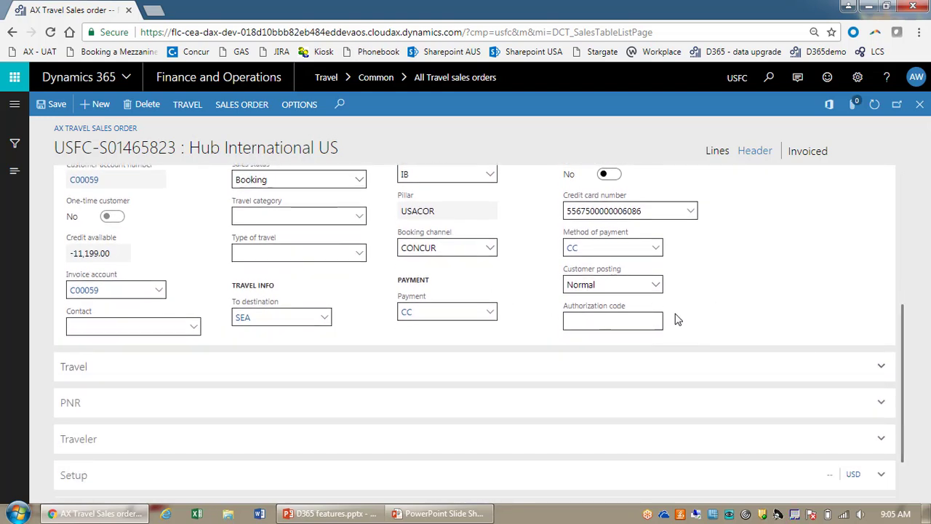
scroll(902, 393, down, 1)
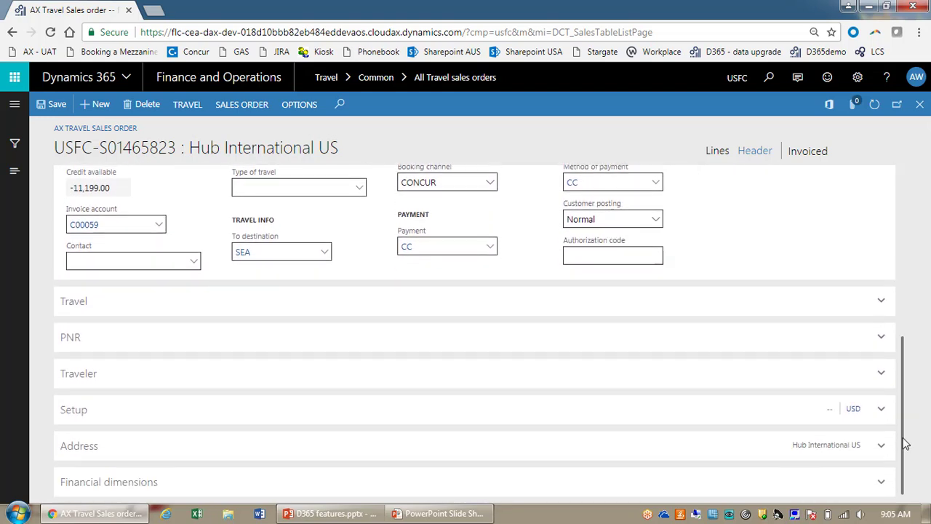
click(881, 414)
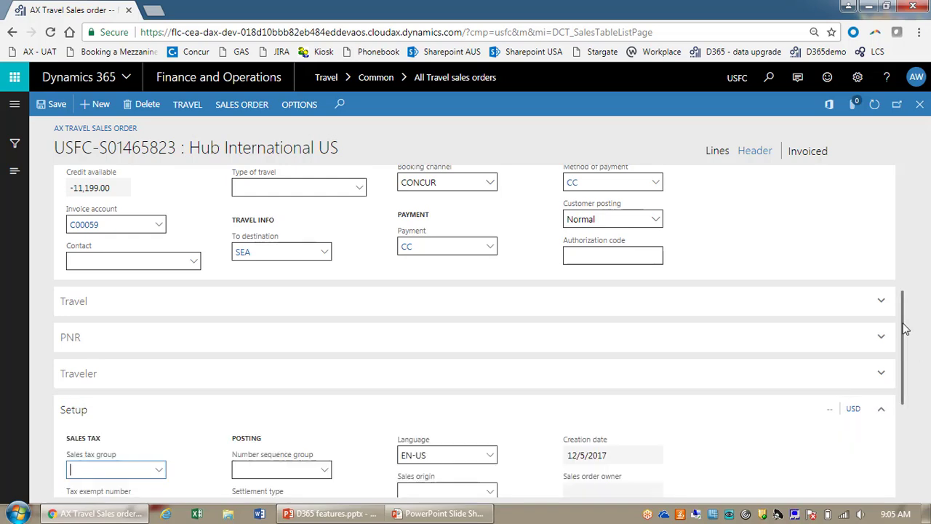
drag(906, 327, 902, 427)
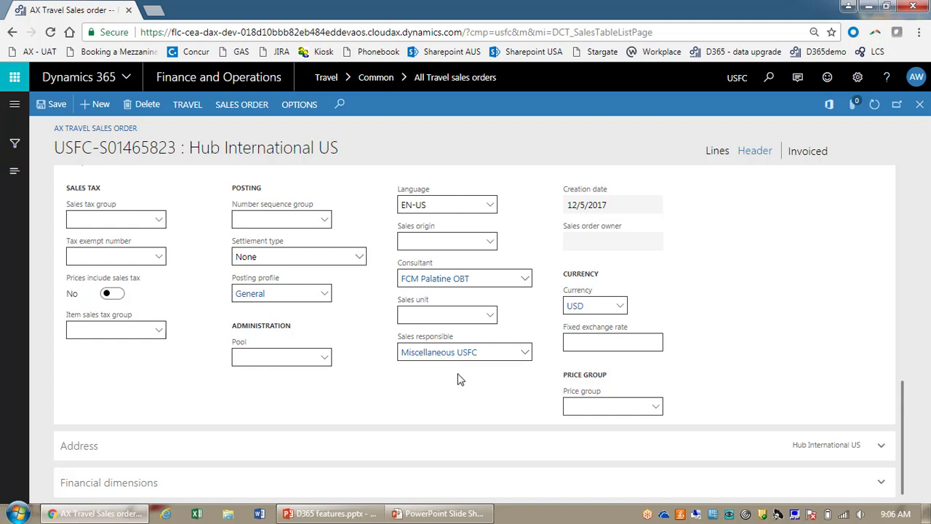
Step: Browse the Pool list without choosing, view Financial dimensions, then return to Lines
click(322, 364)
click(322, 365)
click(323, 363)
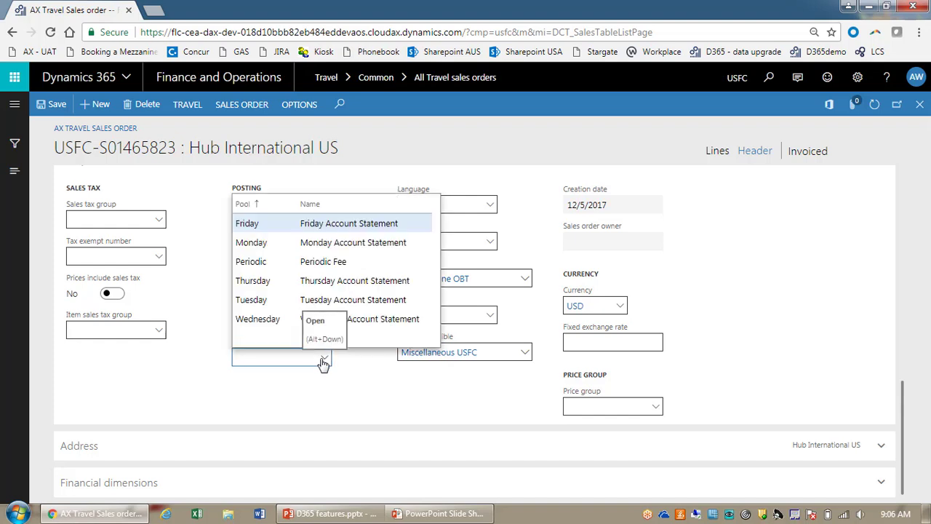
click(397, 395)
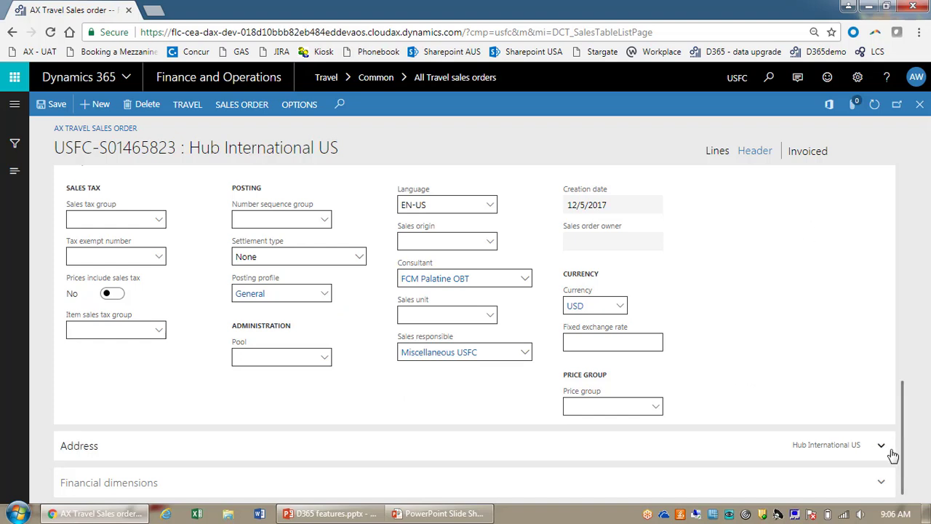
click(878, 486)
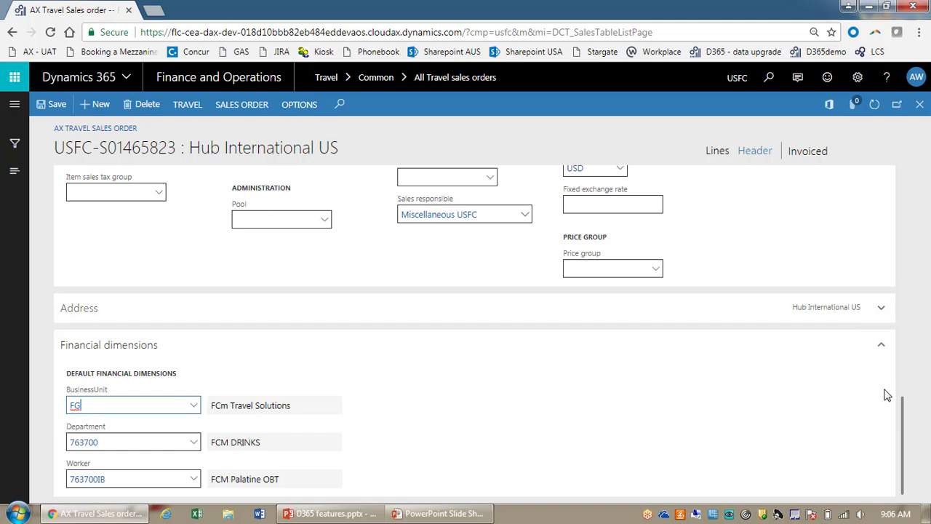
click(904, 466)
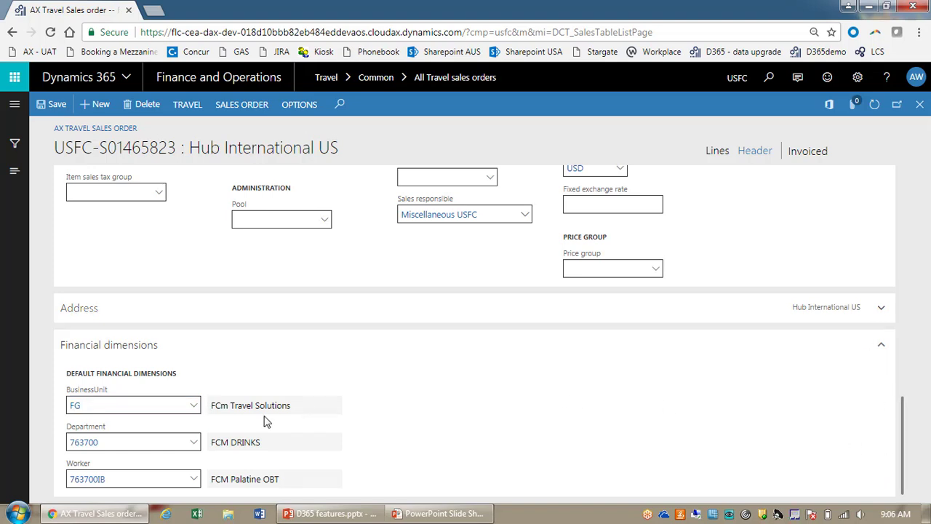
click(883, 348)
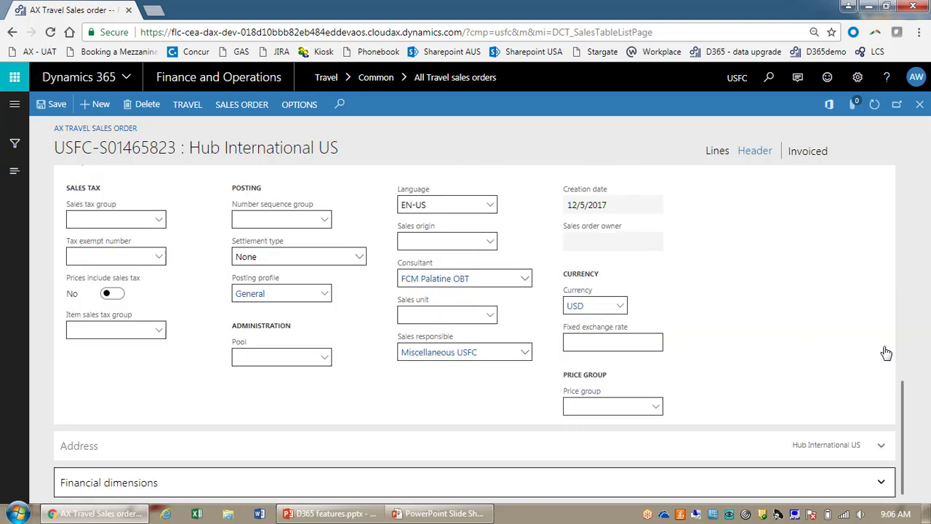
click(717, 152)
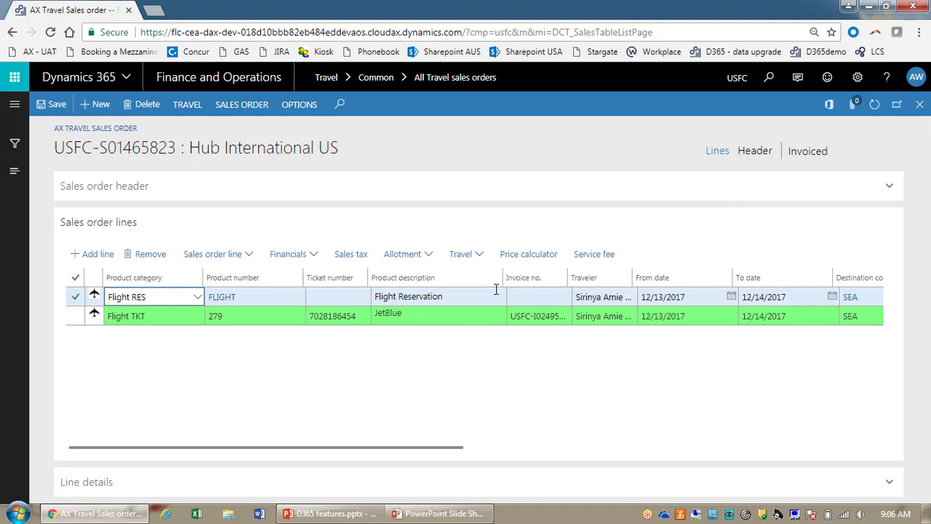
Step: Narrow Product description, Product number, To date and From date columns; widen Invoice no
drag(502, 277, 445, 277)
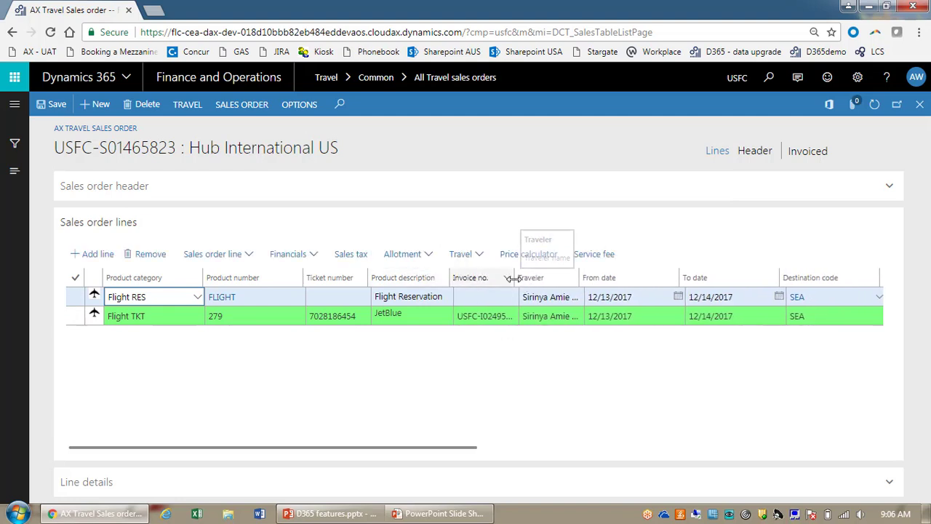
drag(518, 280, 537, 282)
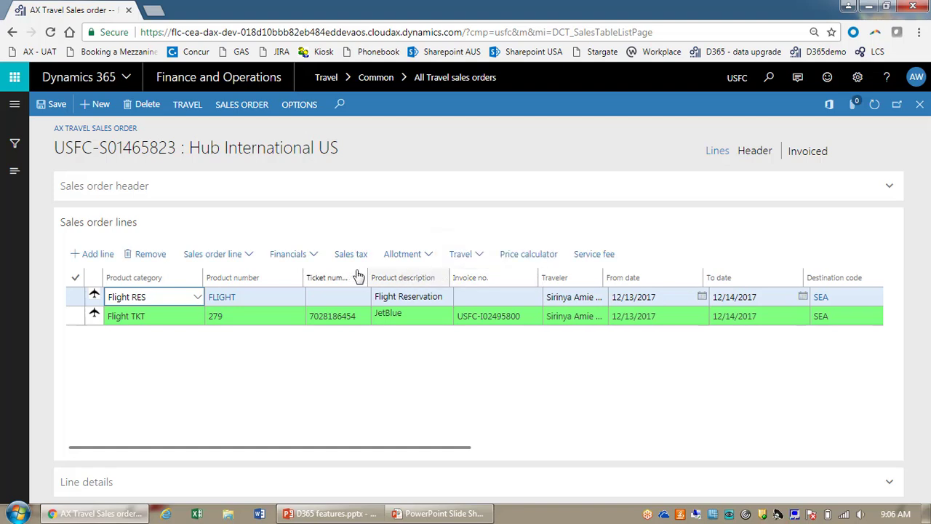
drag(304, 281, 273, 281)
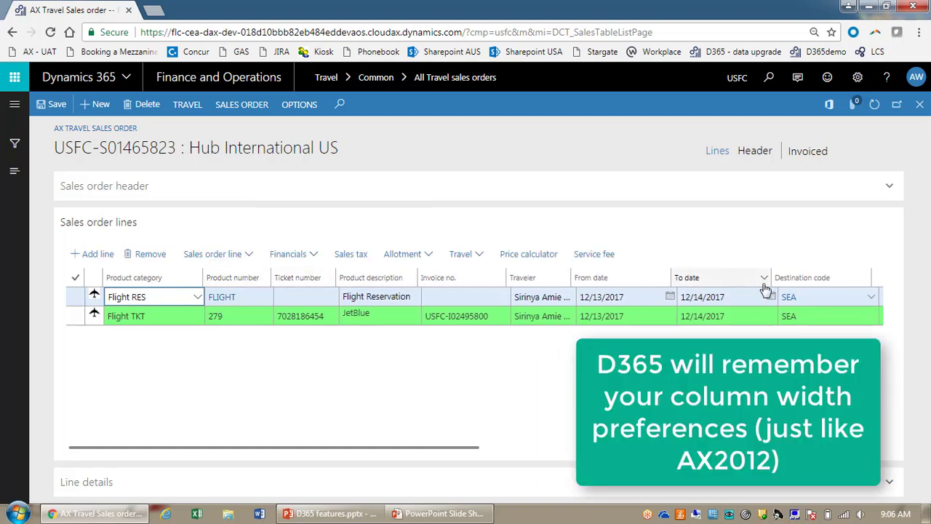
drag(769, 277, 738, 276)
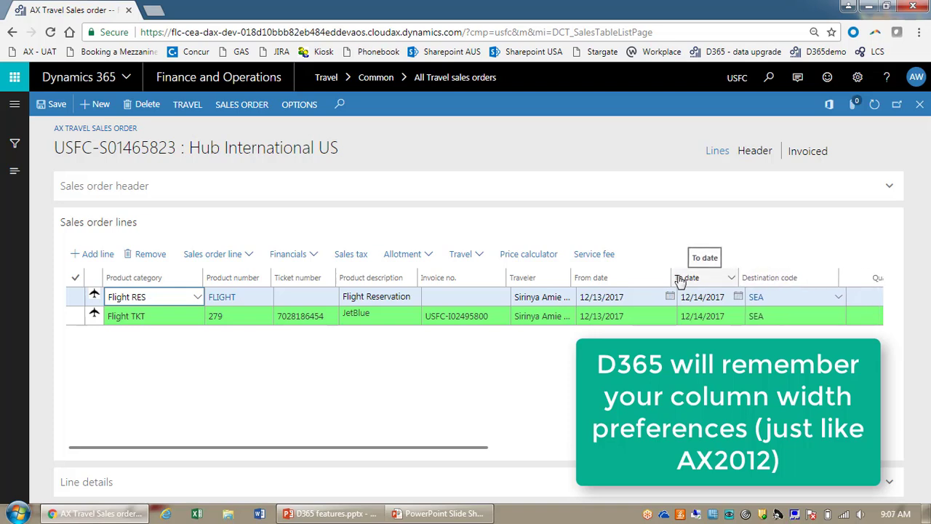
drag(667, 277, 637, 276)
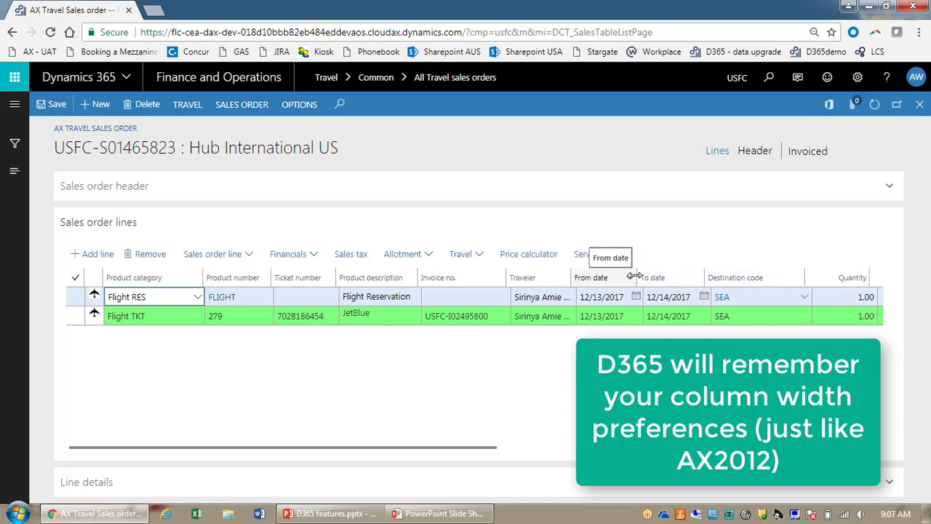
drag(403, 451, 283, 449)
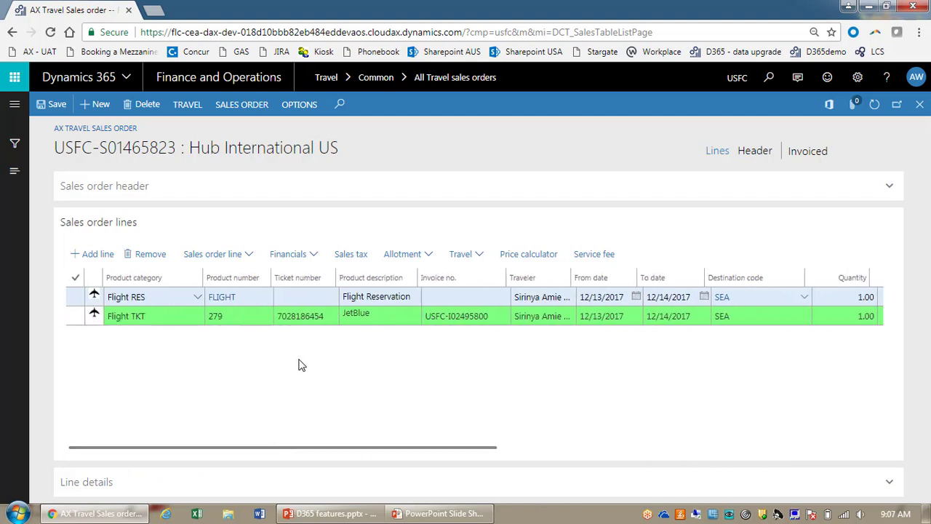
Step: Expand Line details, review the Flight TKT line's 248.40 sell price, and expand Credit card token
click(889, 486)
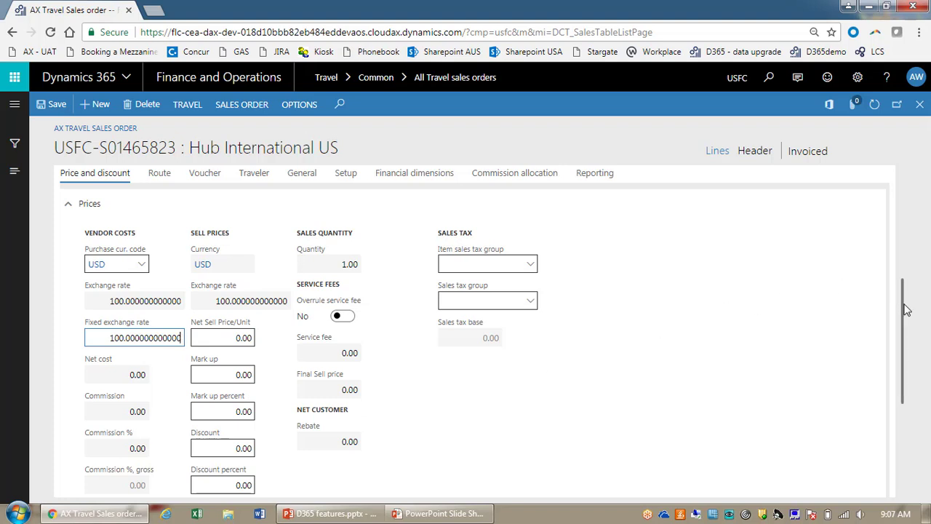
scroll(266, 339, down, 2)
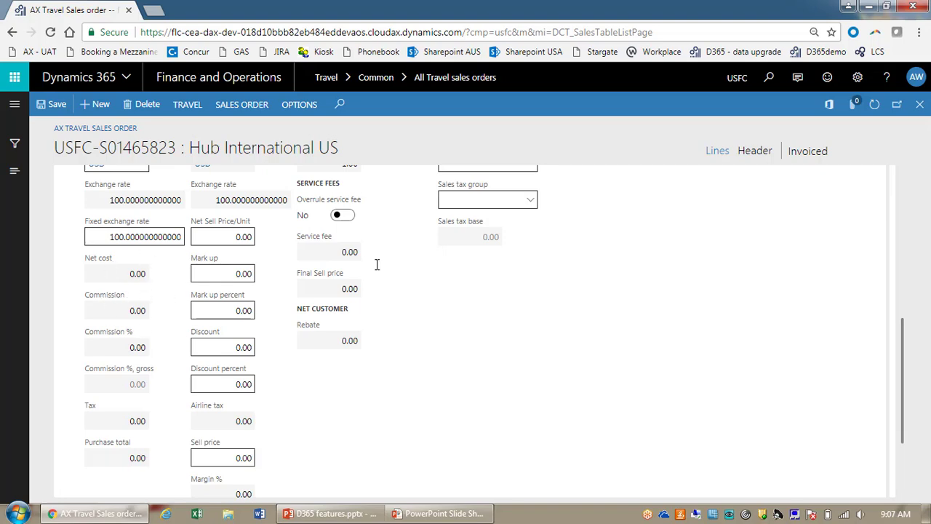
drag(908, 332, 908, 182)
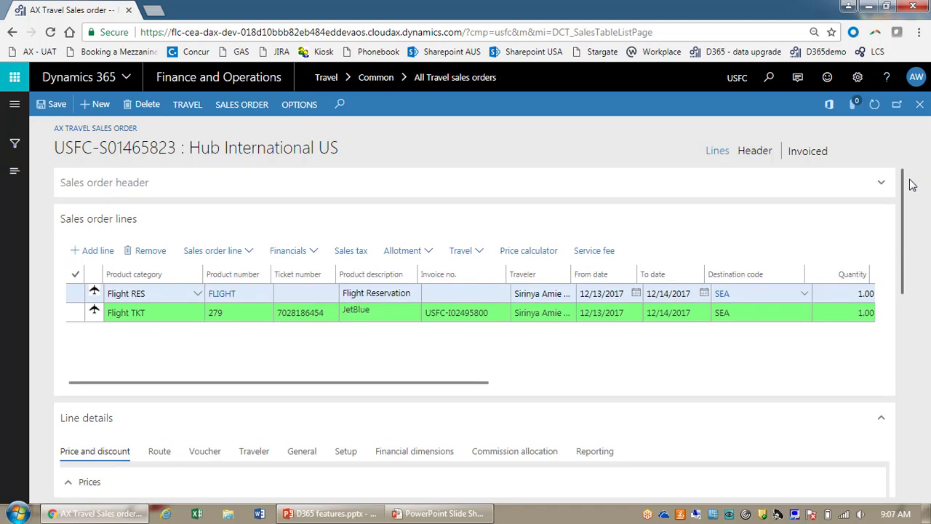
click(451, 311)
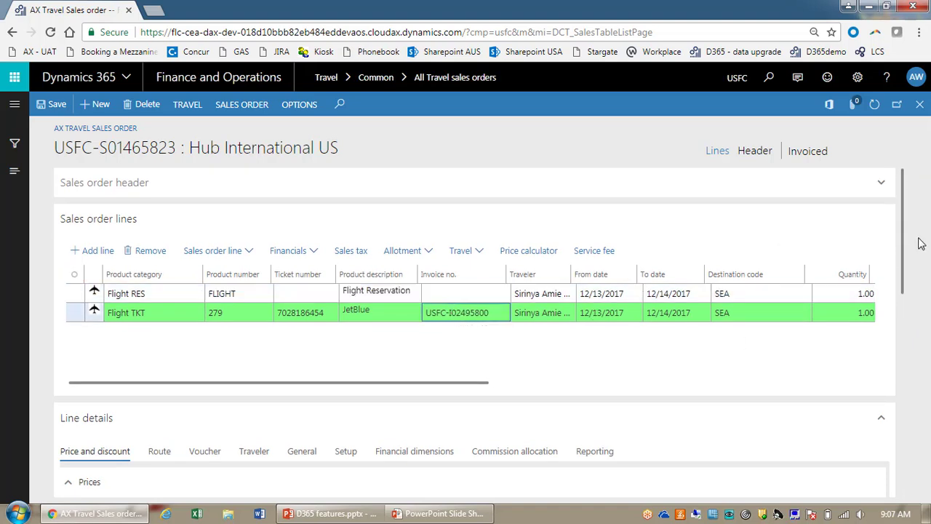
drag(906, 239, 914, 395)
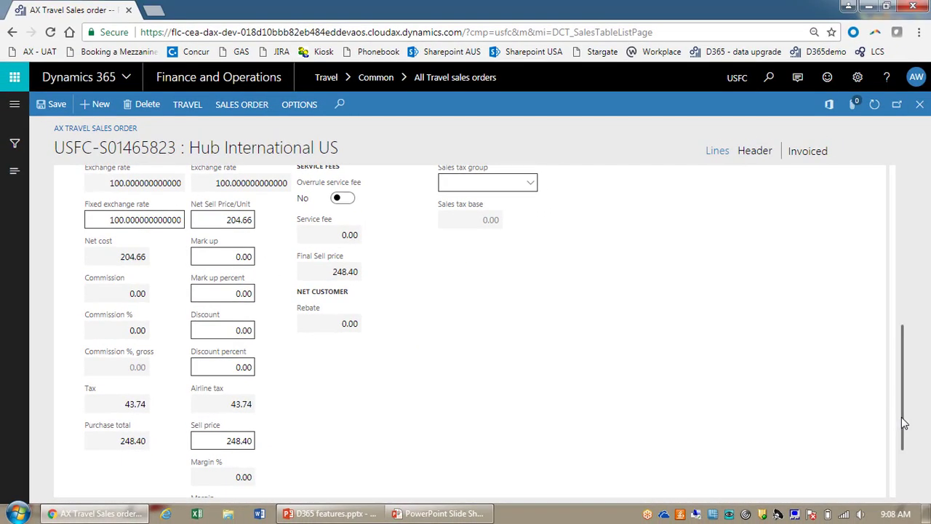
drag(904, 423, 901, 485)
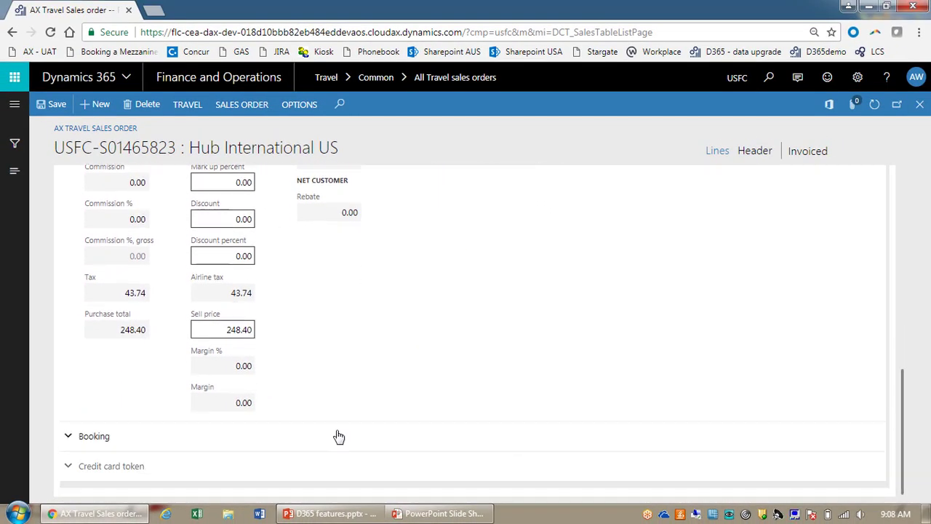
click(77, 472)
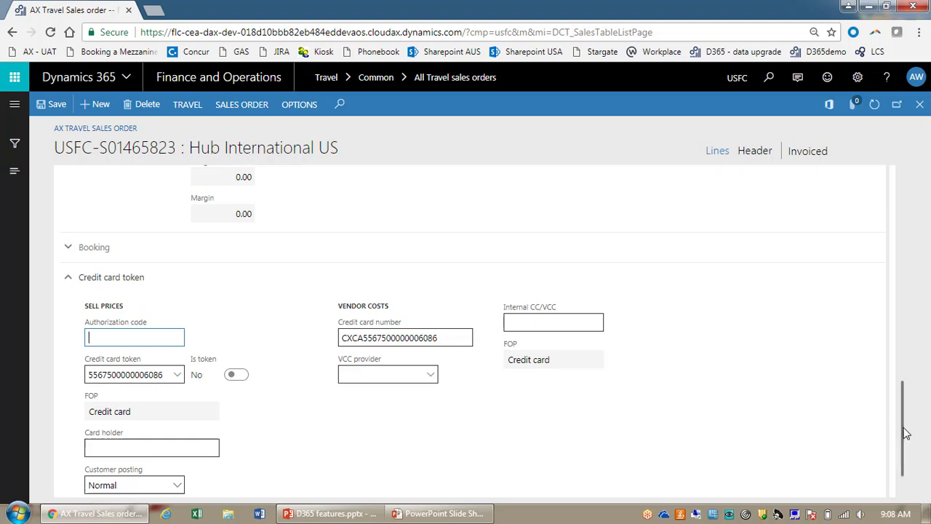
drag(904, 432, 904, 252)
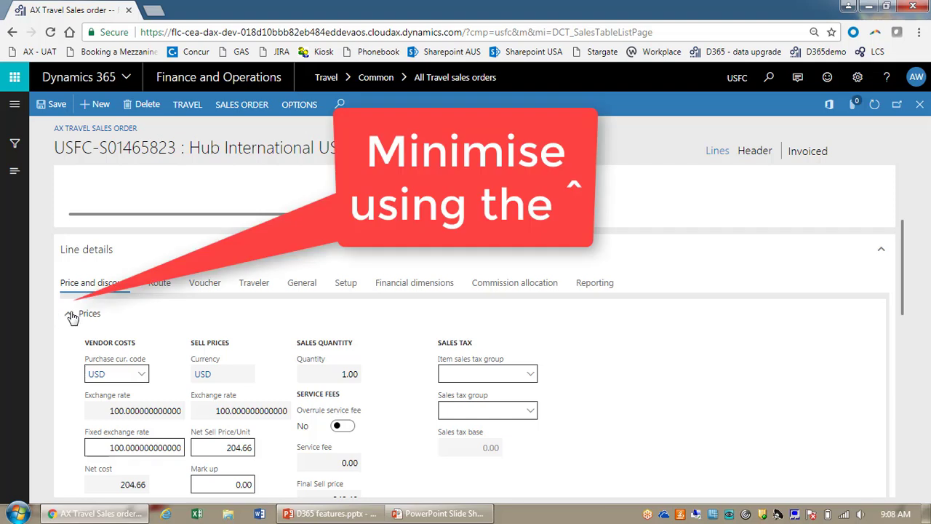
Step: Collapse Prices and view the flight line's Financial dimensions and Commission allocation tabs
click(72, 318)
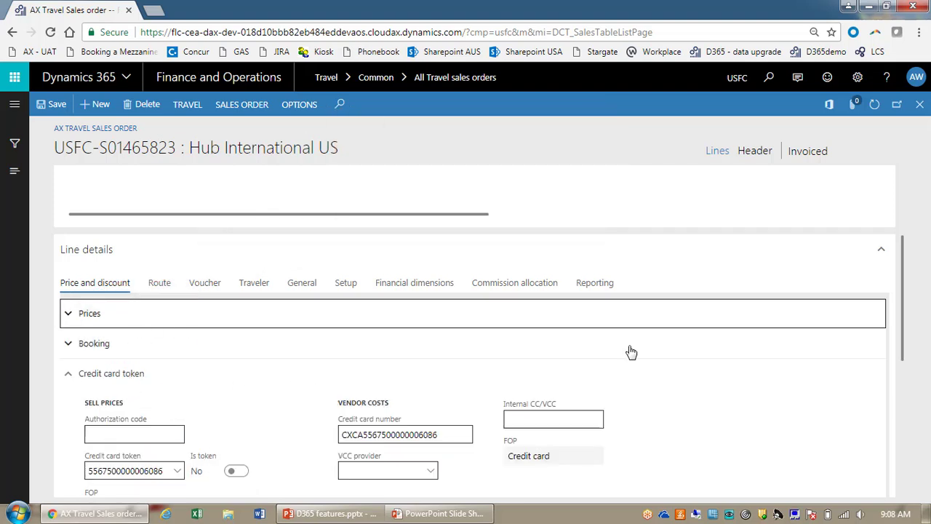
scroll(908, 276, up, 3)
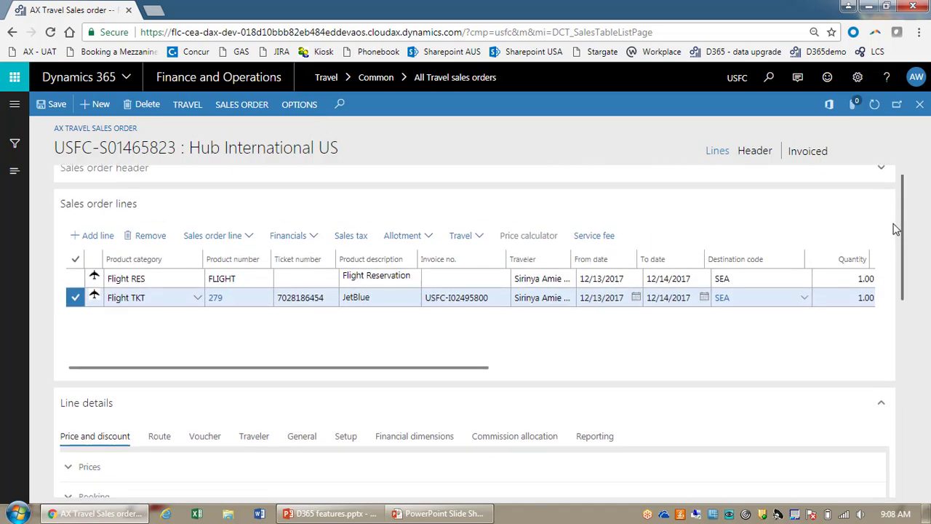
drag(892, 269, 909, 229)
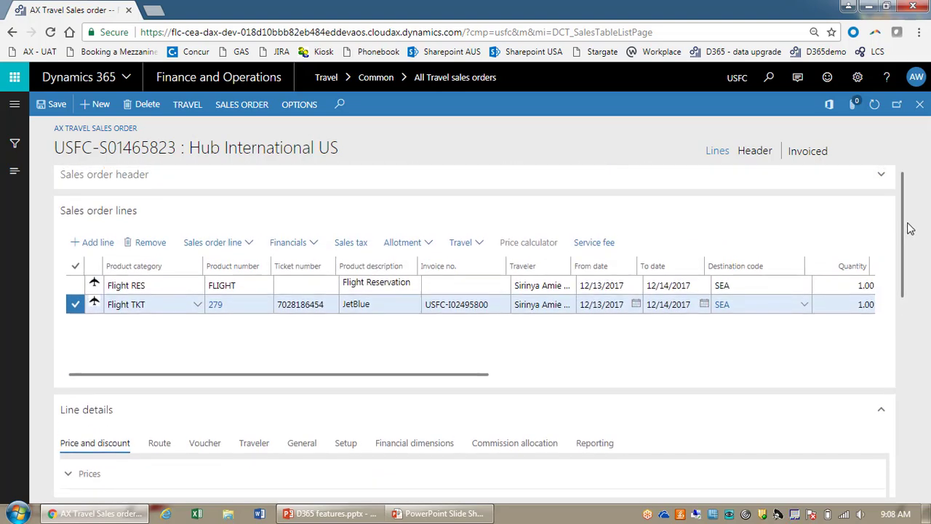
scroll(909, 229, down, 2)
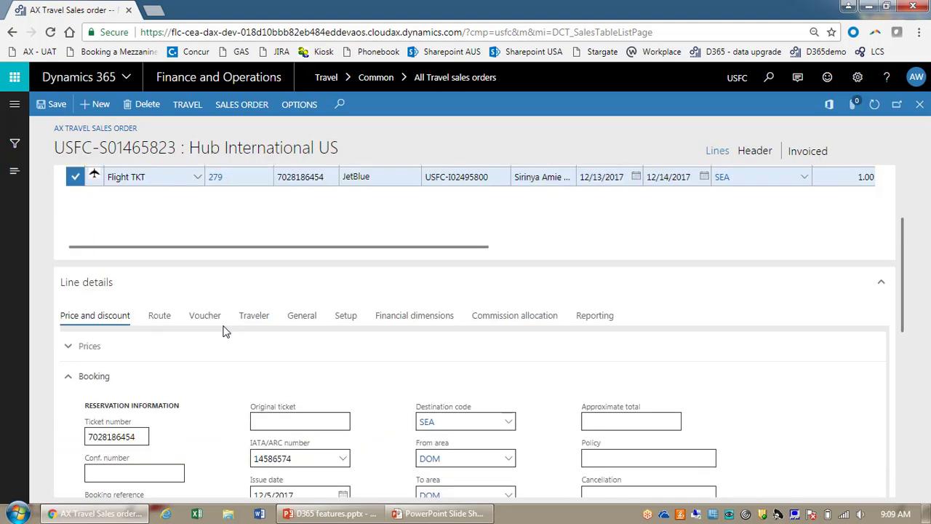
click(411, 317)
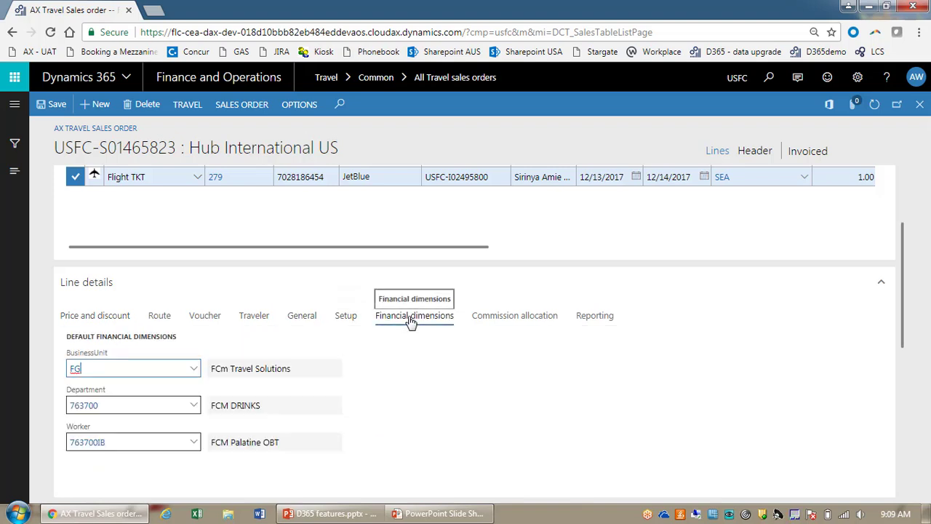
click(529, 325)
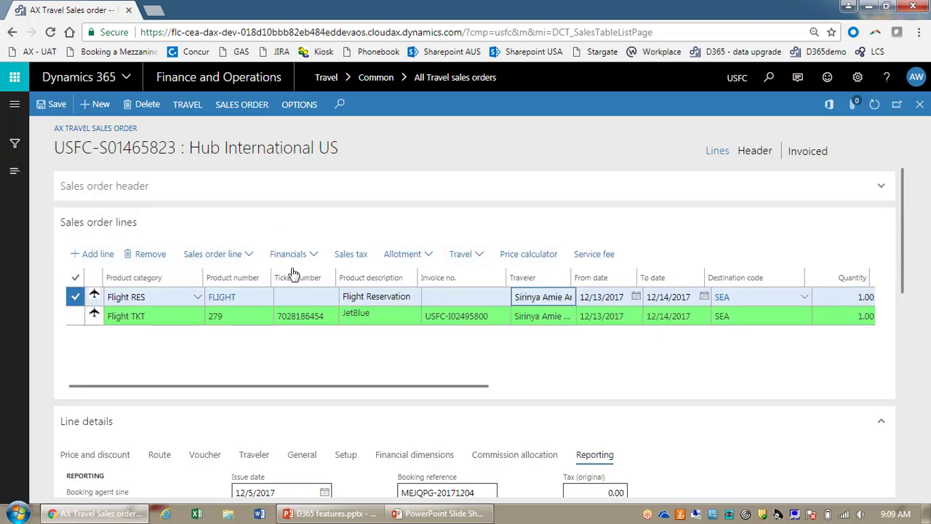
click(462, 255)
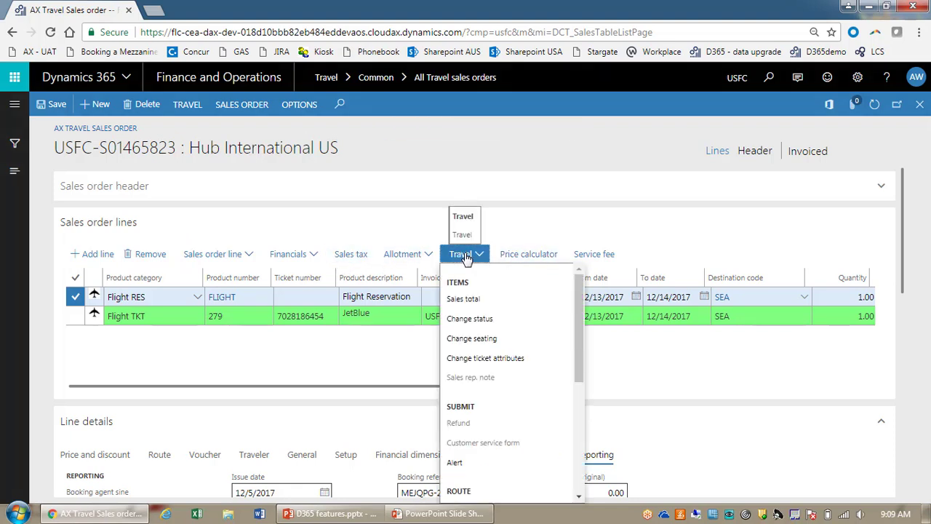
drag(577, 323, 580, 501)
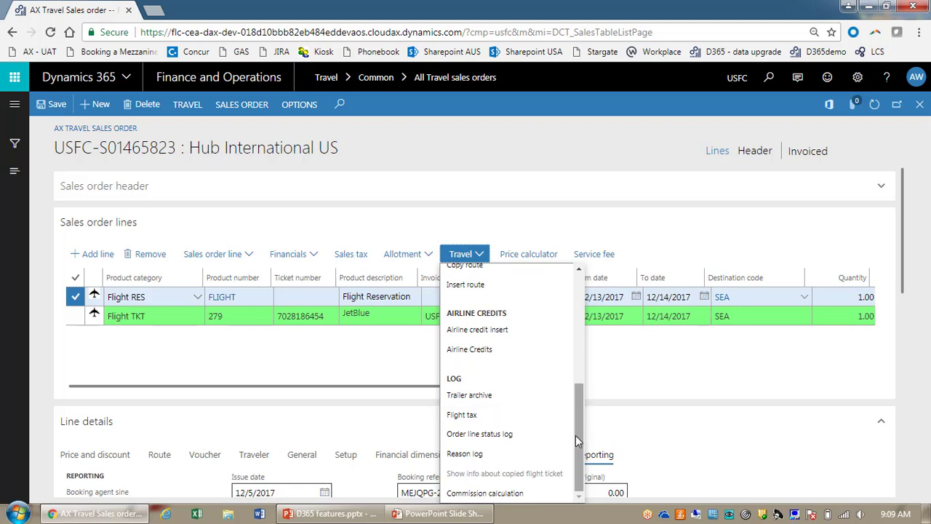
drag(582, 425, 589, 344)
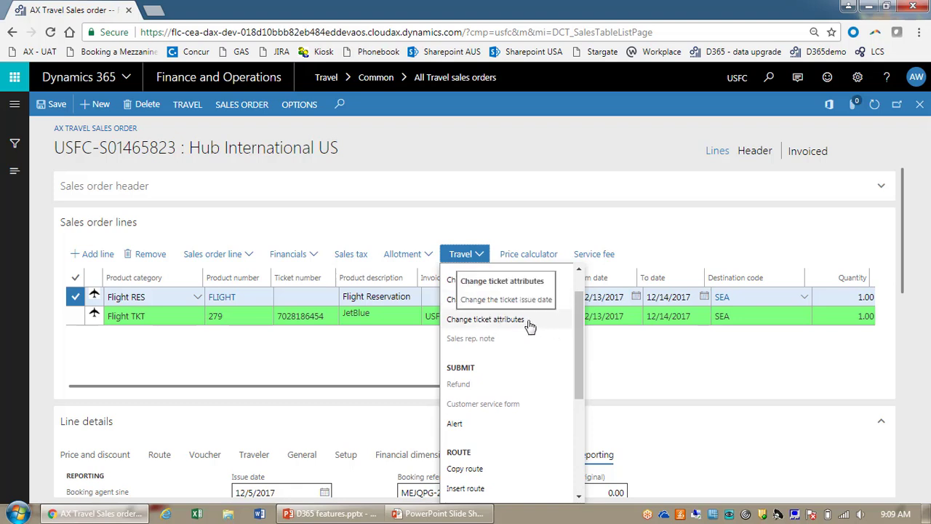
drag(582, 341, 555, 322)
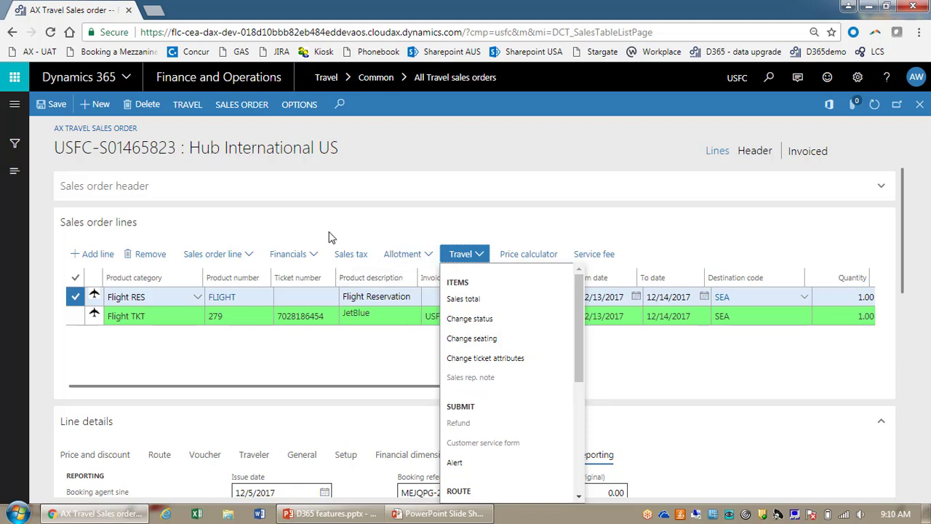
click(288, 226)
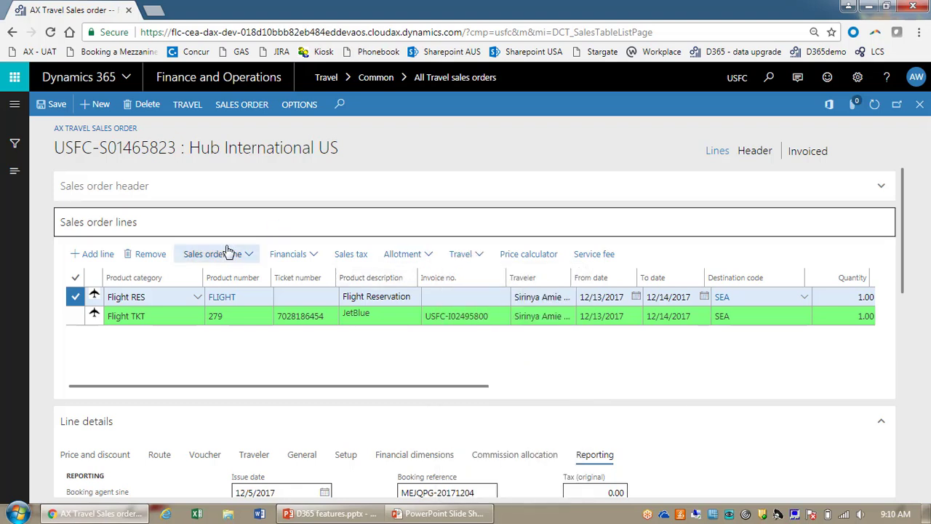
Step: Browse the Sales order line actions and SALES ORDER action pane tab for the Hub International US order
click(248, 256)
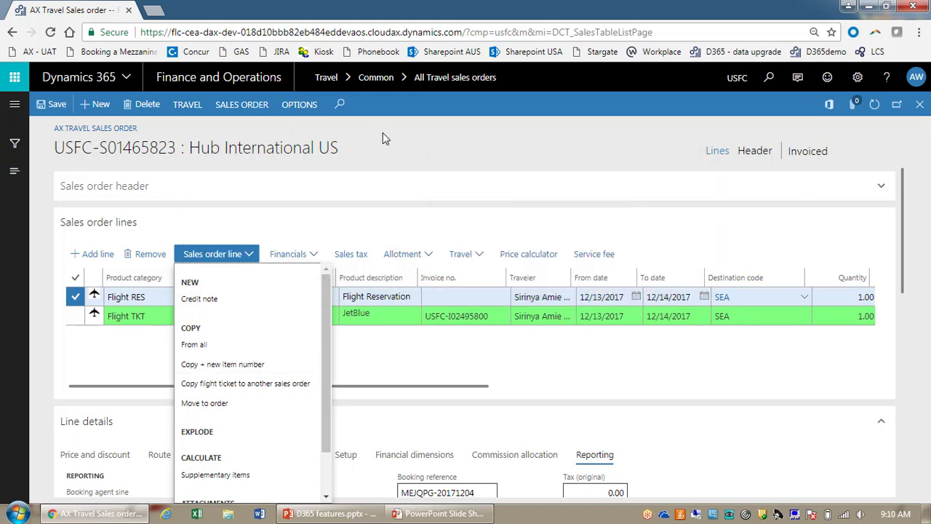
click(386, 138)
click(241, 106)
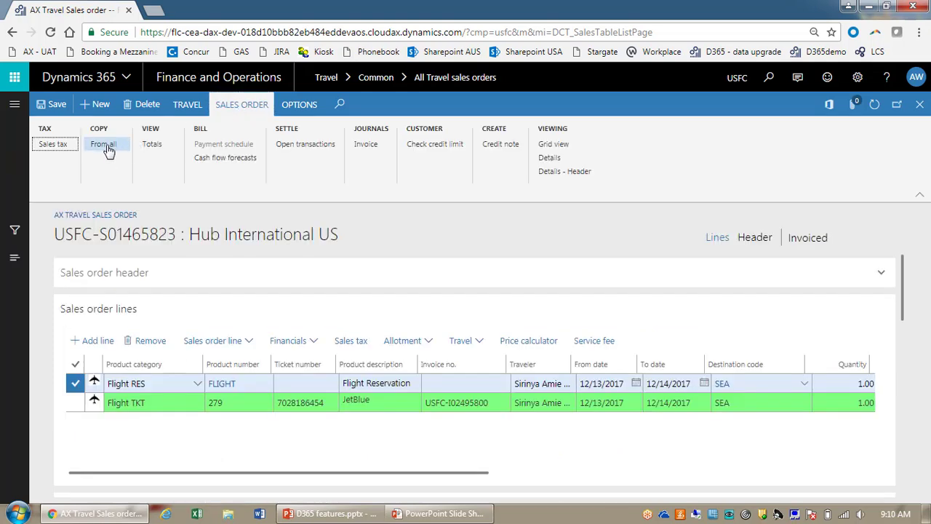
click(231, 340)
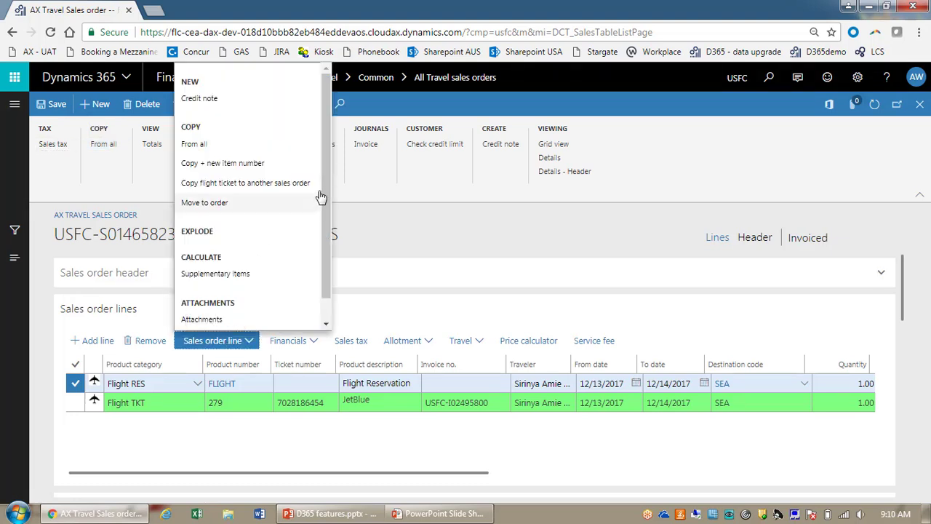
scroll(329, 242, down, 1)
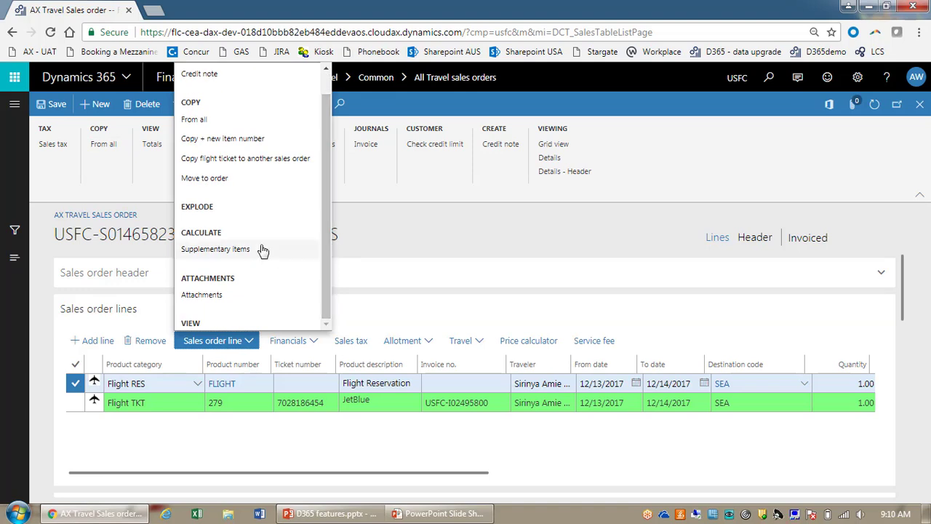
click(408, 226)
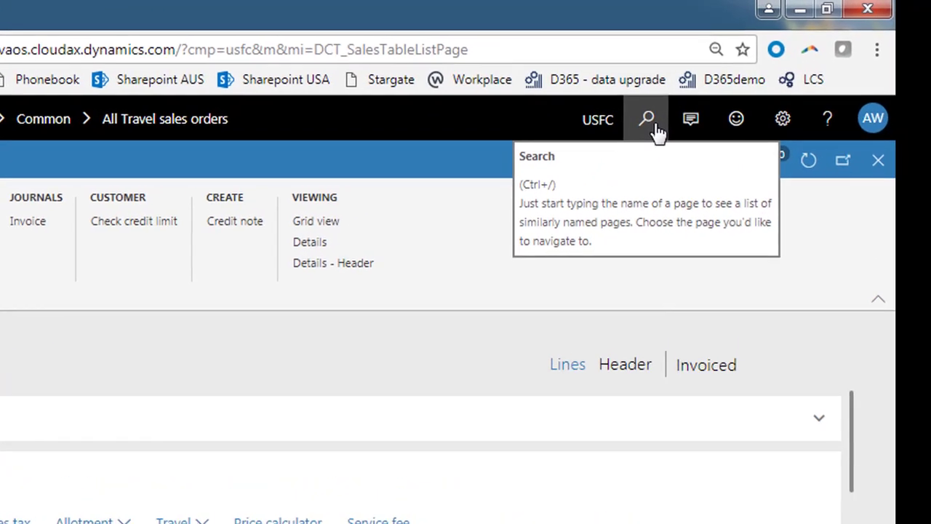
Step: Search pages for 'ticket', then clear it and search for 'bsp' instead
click(771, 79)
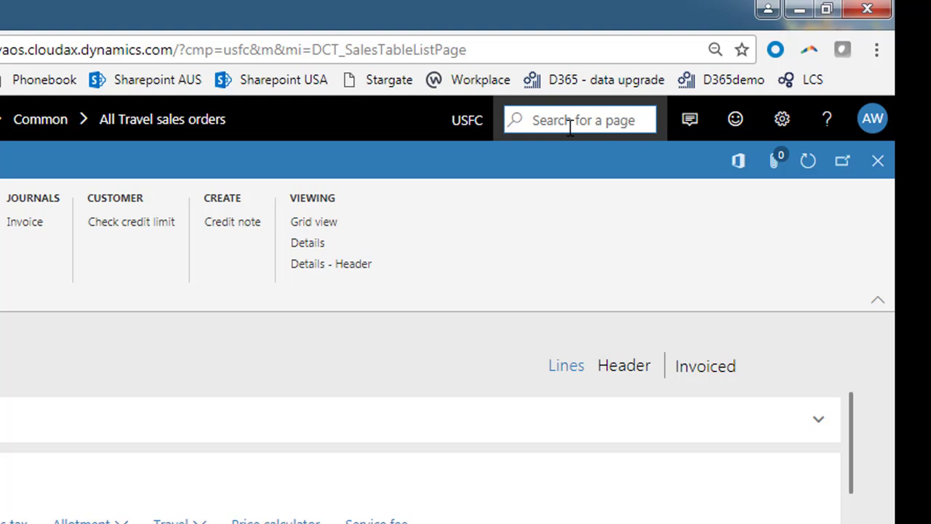
text(ticket)
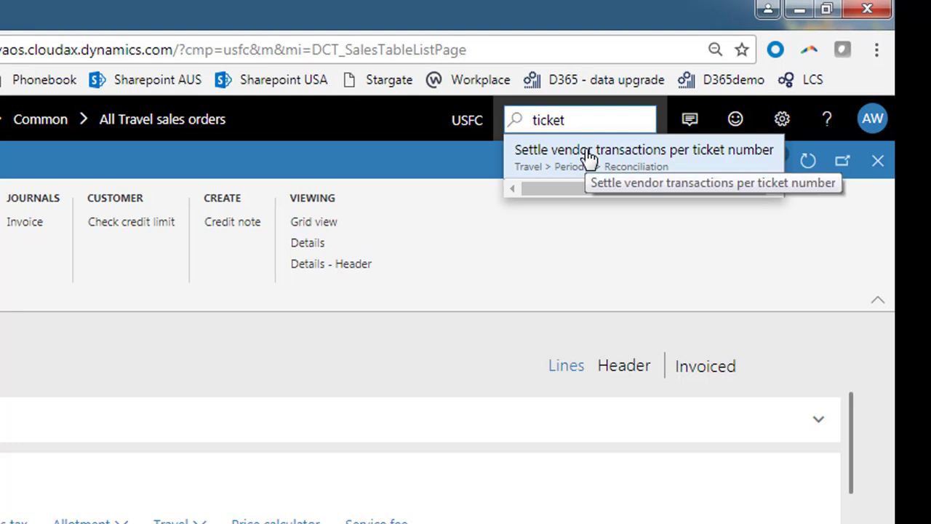
key(BackSpace)
key(BackSpace)
key(BackSpace)
key(BackSpace)
key(BackSpace)
key(BackSpace)
text(b)
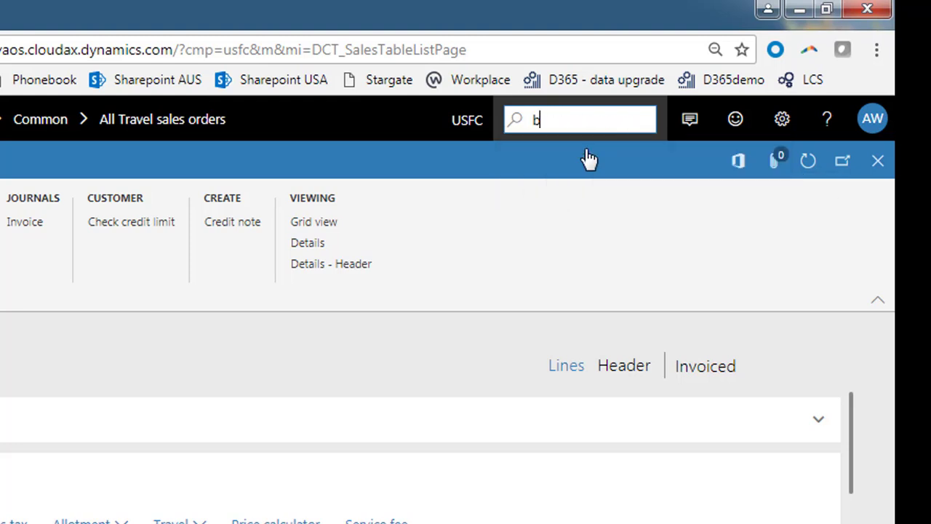
text(sp)
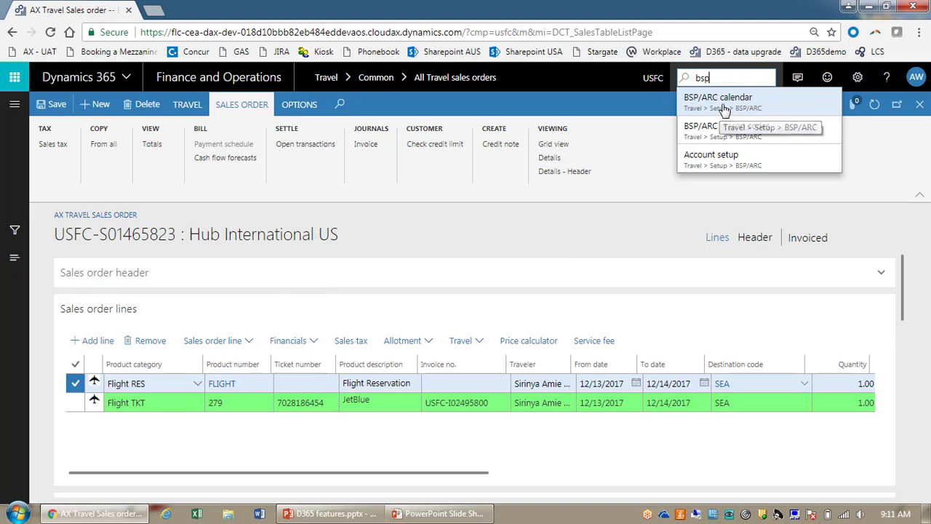
Step: Open BSP/ARC calendar from the search results and scroll to its 2017 weekly periods
click(724, 109)
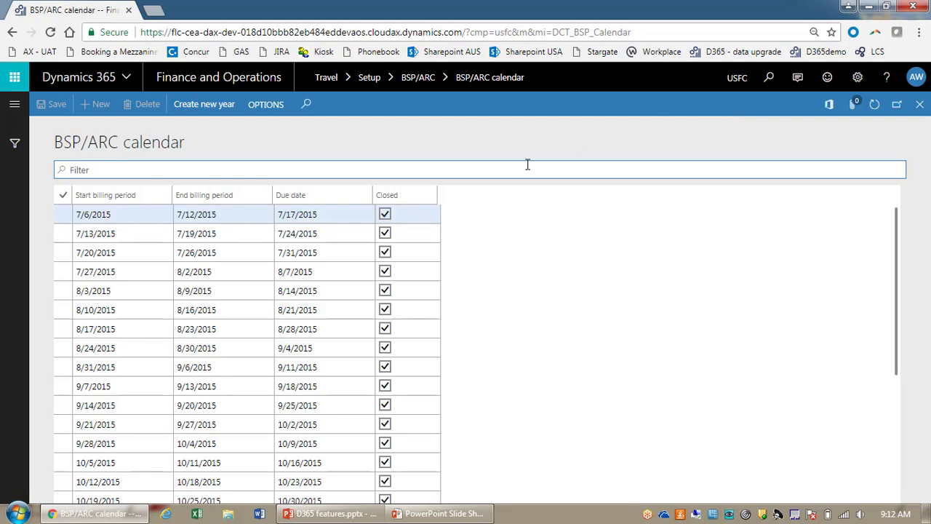
scroll(411, 299, down, 3)
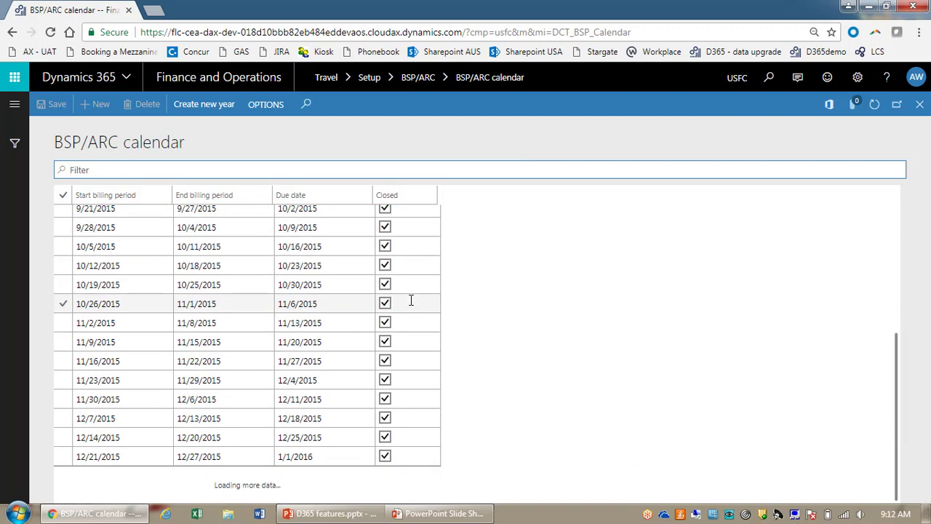
scroll(411, 299, down, 20)
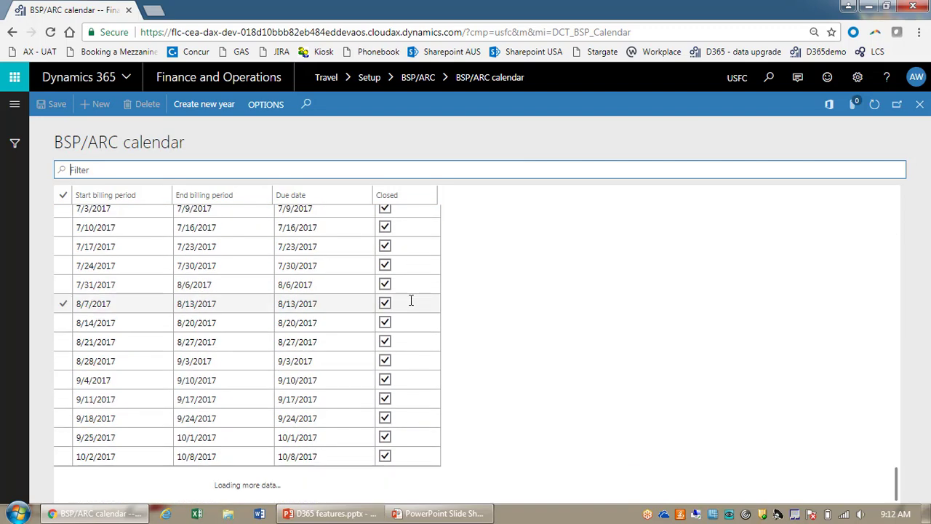
scroll(411, 300, down, 5)
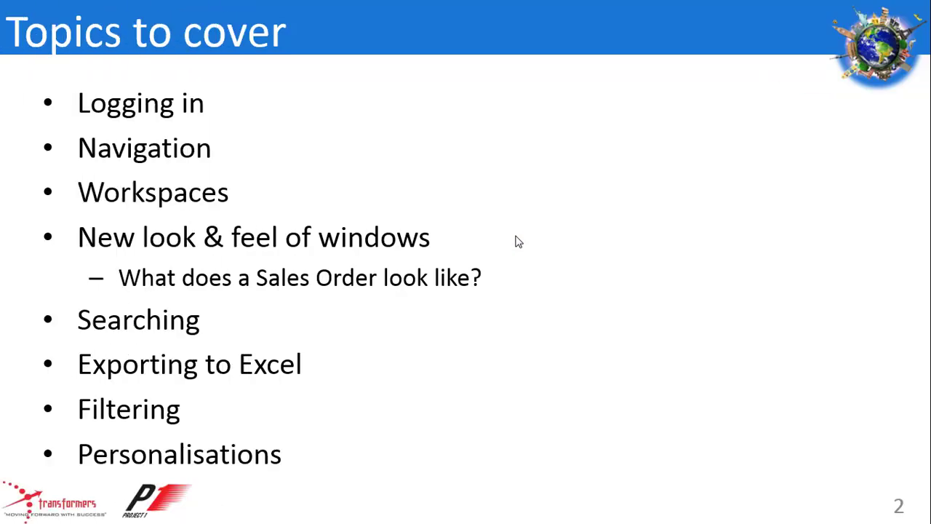
mouse_move(41, 334)
mouse_down()
mouse_move(109, 386)
mouse_move(320, 378)
mouse_up()
key(alt+Tab)
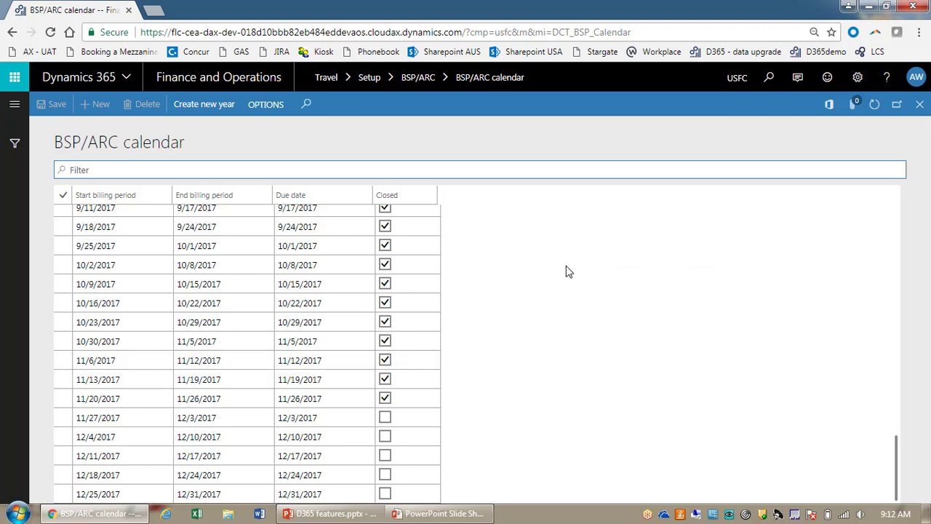
Step: Export the BSP/ARC calendar to Excel and download ARC calendar_636505316019847080.xlsx
key(ctrl+t)
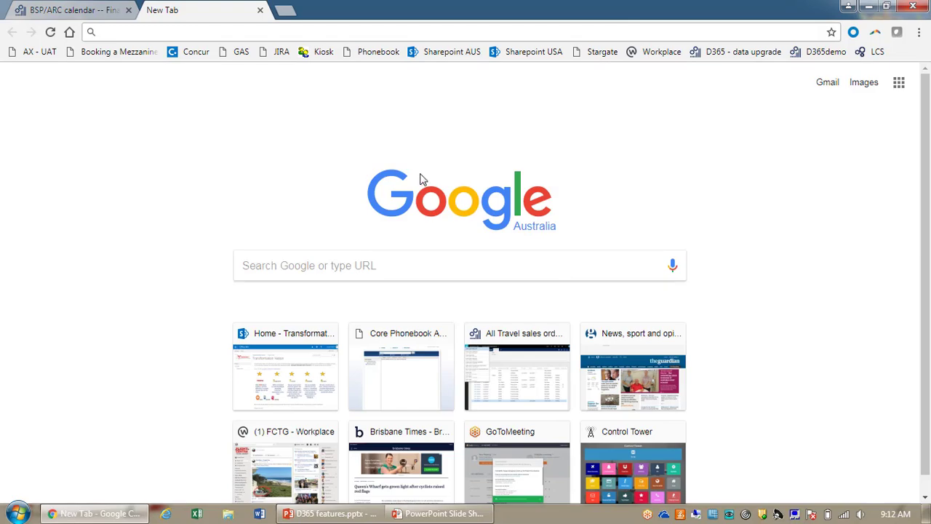
key(ctrl+w)
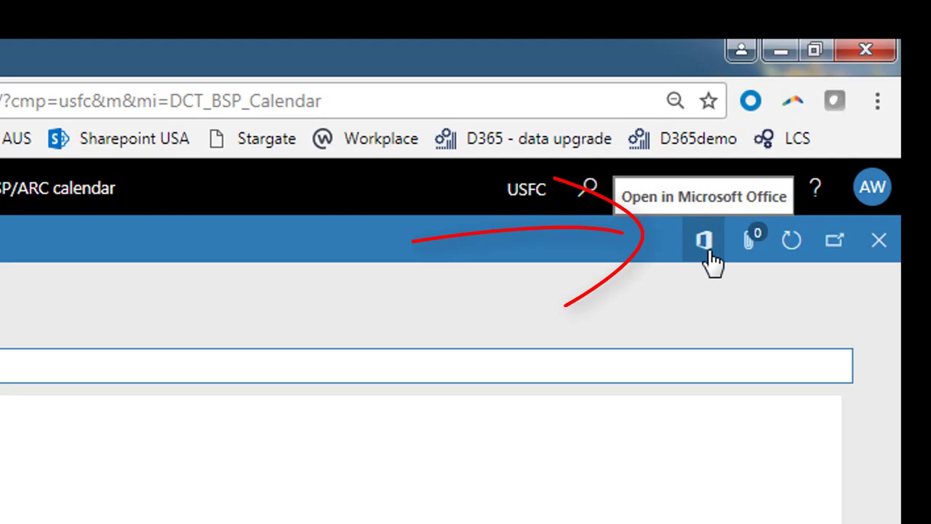
click(708, 251)
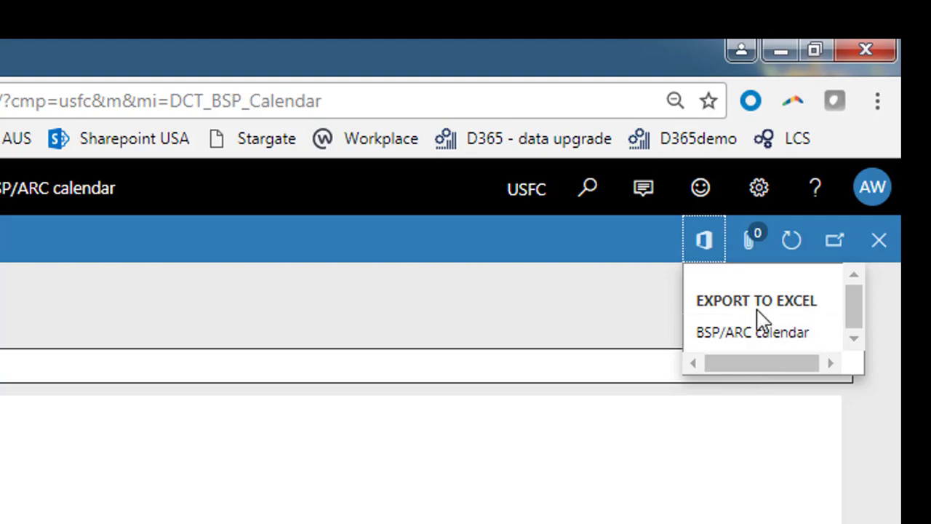
click(800, 341)
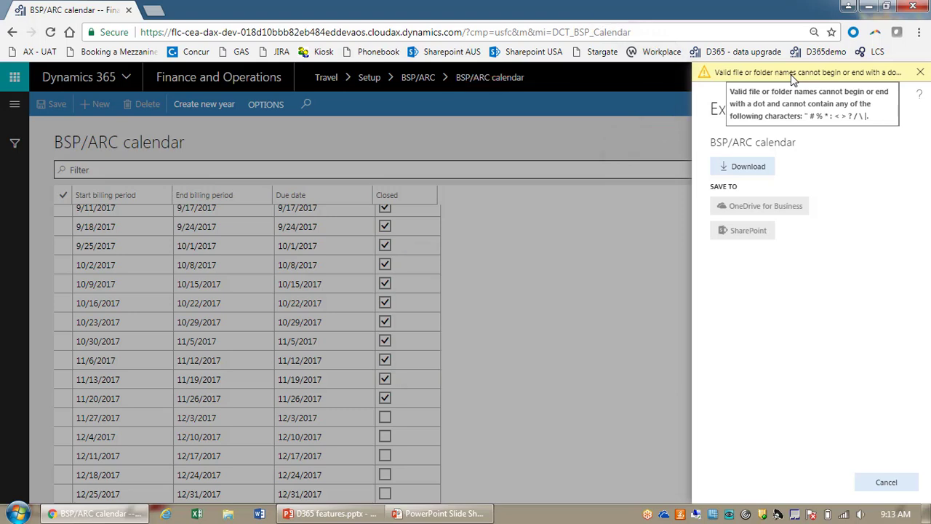
click(772, 168)
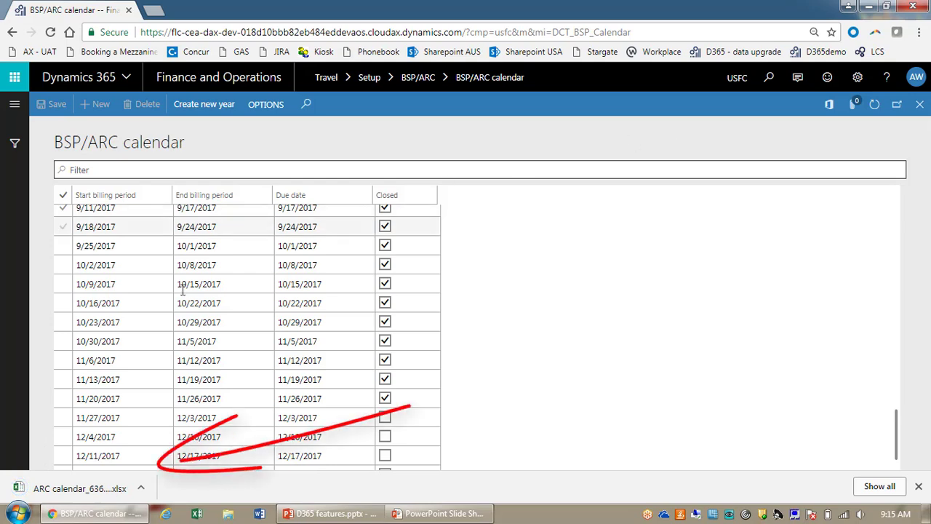
Step: Open the downloaded ARC calendar workbook in Excel and confirm the billing periods run to row 131
click(71, 495)
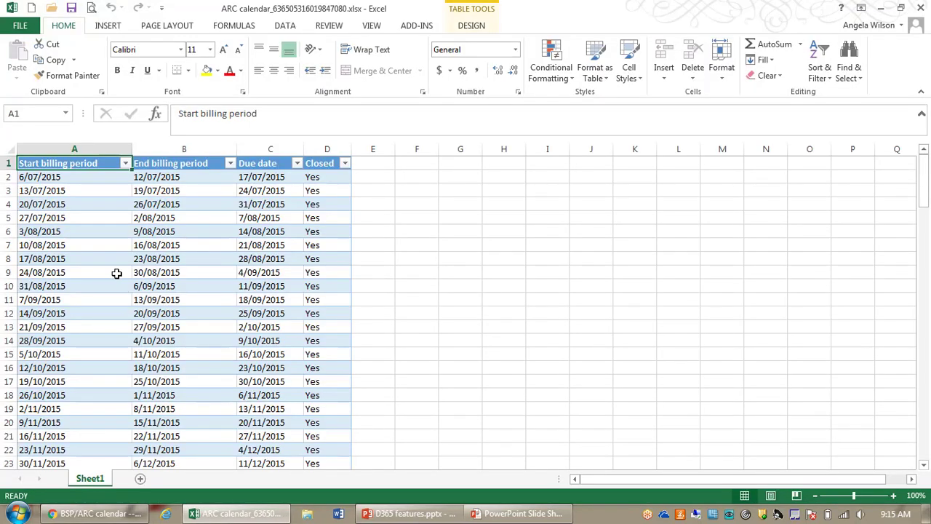
key(ctrl+Down)
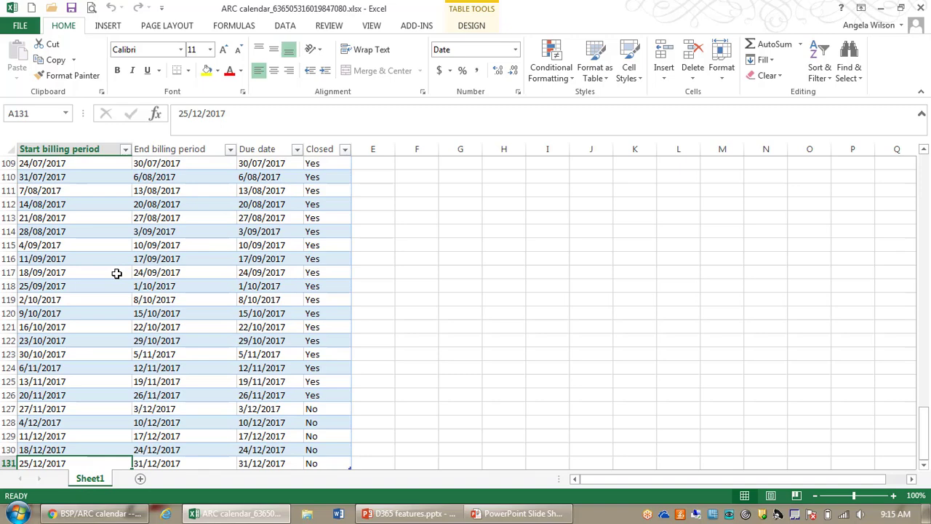
key(Right)
key(Right)
key(Right)
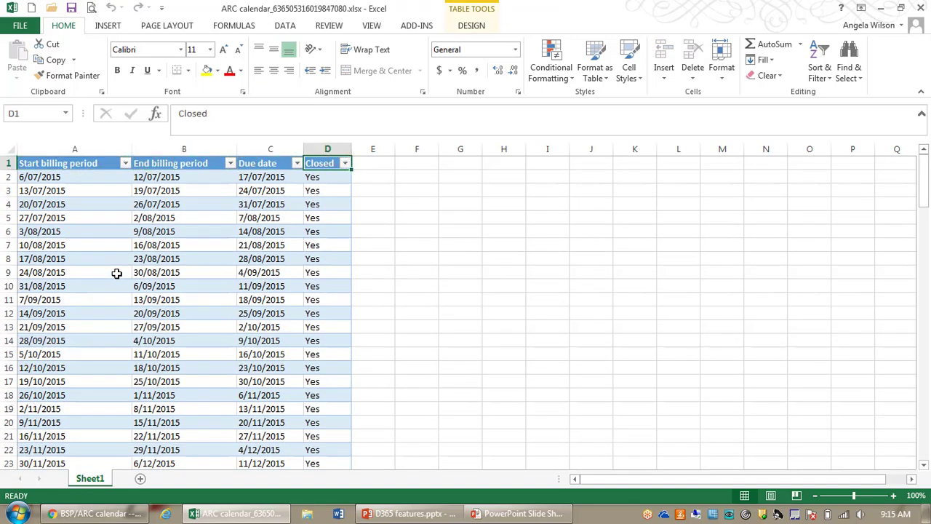
click(921, 115)
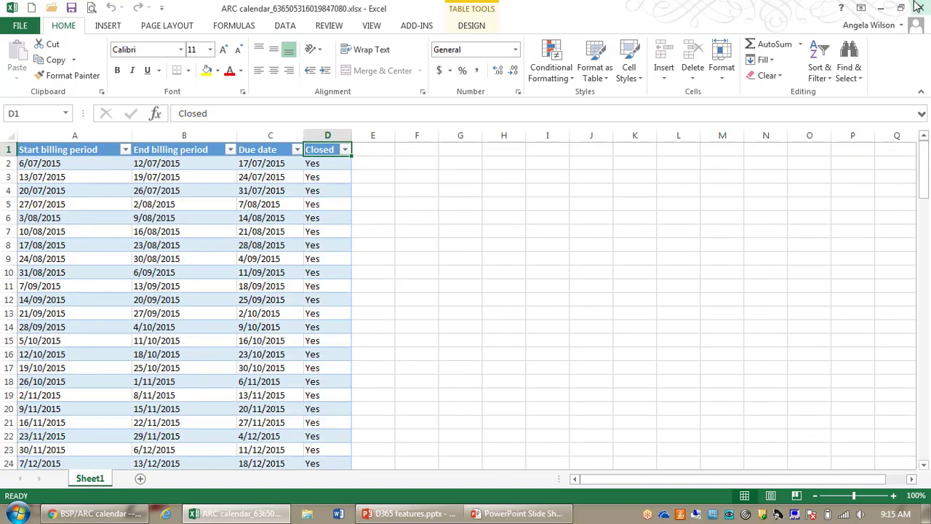
Step: Close Excel and return to the Finance and Operations default dashboard
click(918, 8)
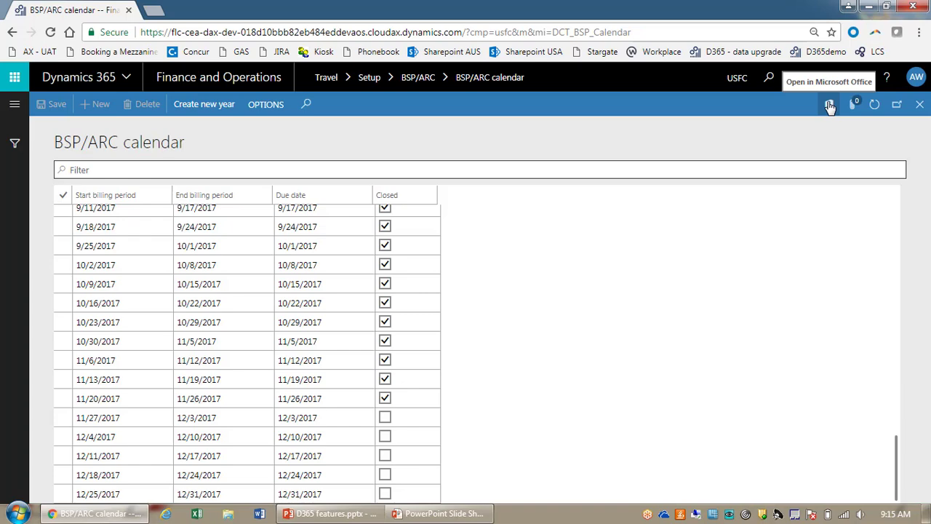
click(239, 82)
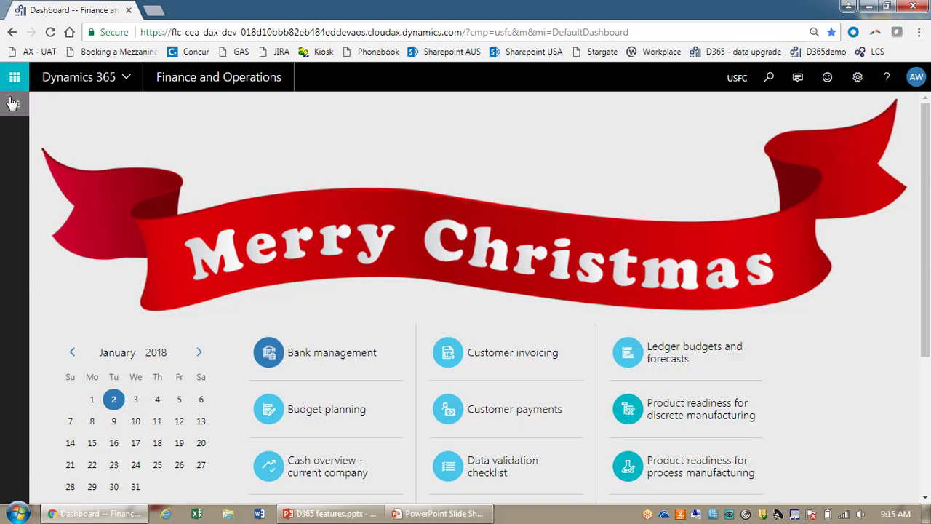
Step: Open the 'Order lines' favorite from the navigation pane
click(13, 102)
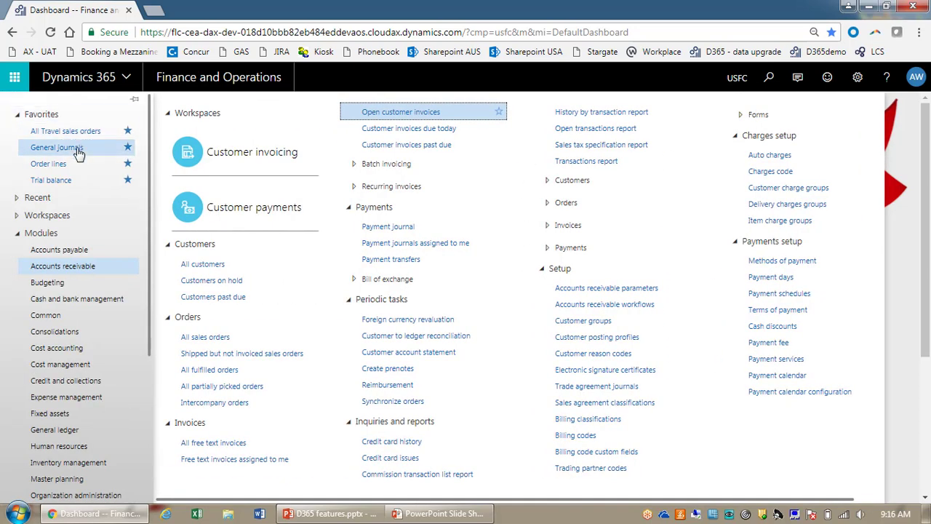
click(71, 169)
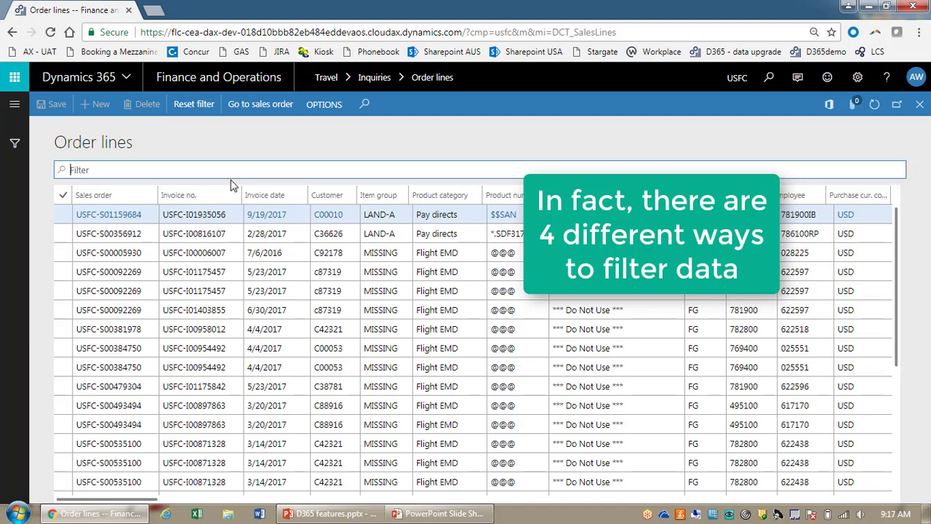
Step: Quick-filter the order lines on the pasted value as 'Ticket number', leaving two matching lines
click(94, 172)
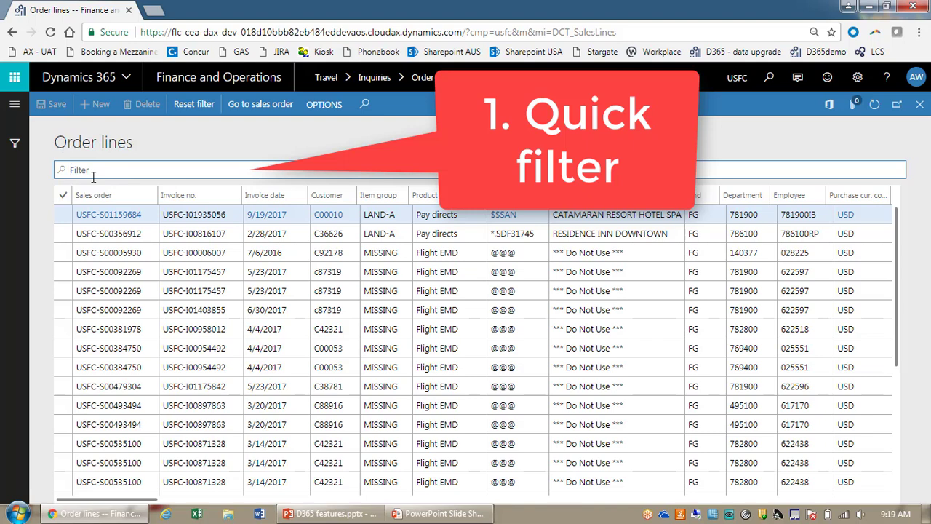
key(ctrl+v)
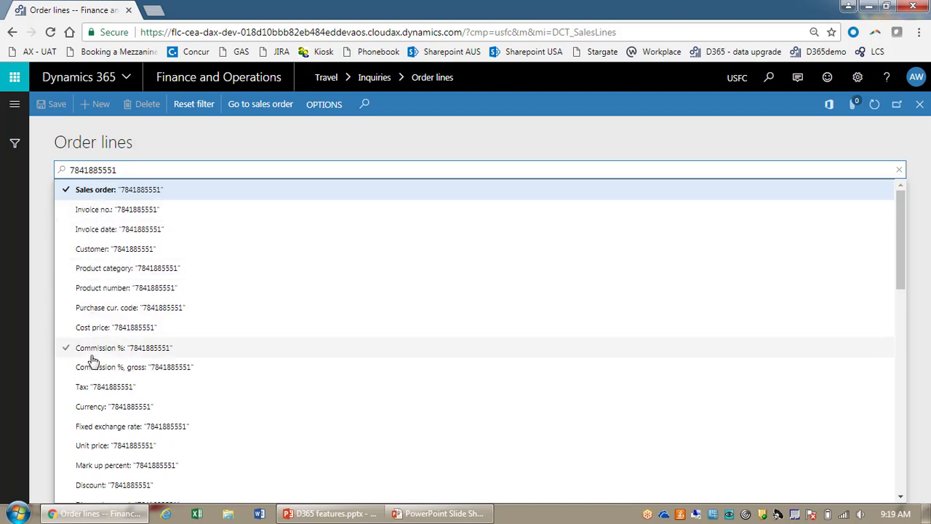
drag(897, 260, 904, 310)
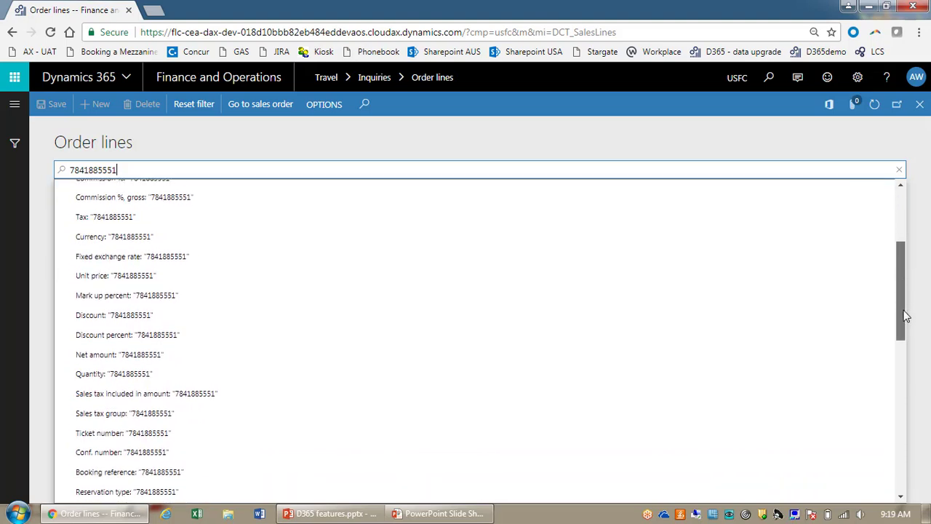
click(181, 437)
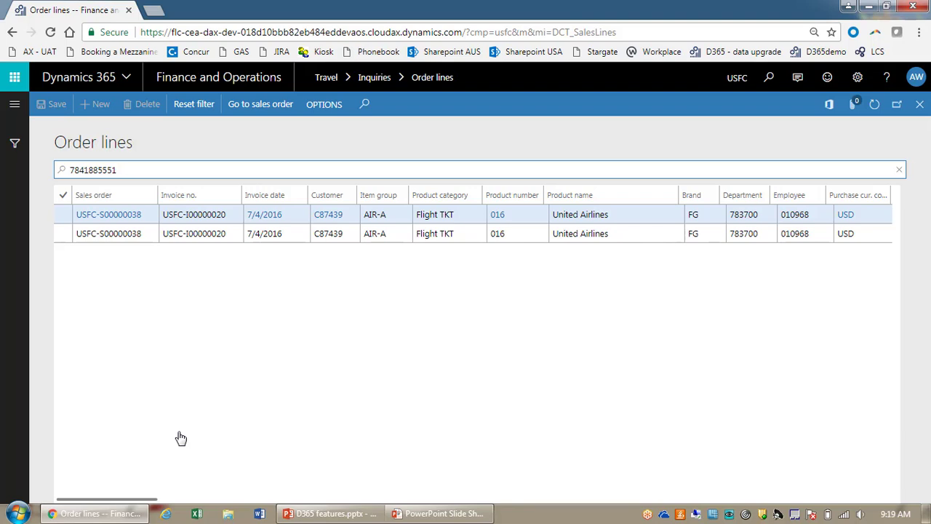
text(,)
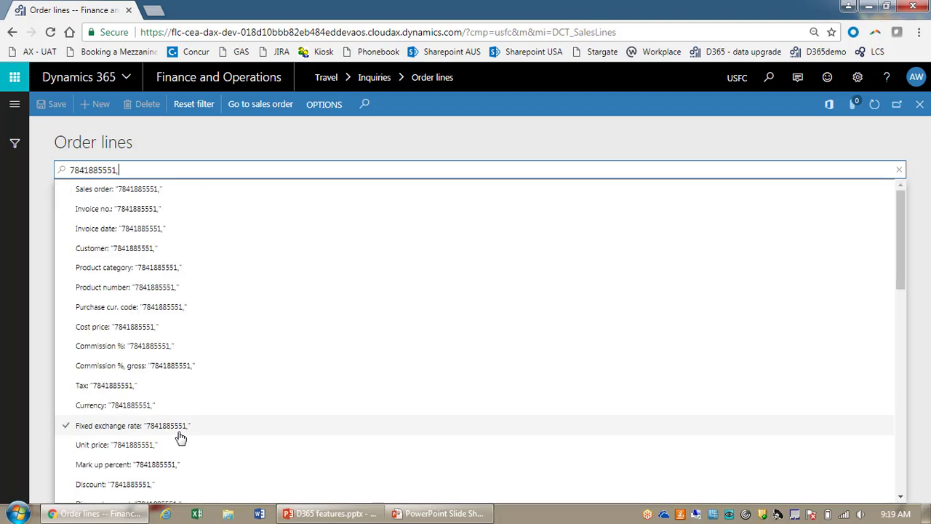
key(ctrl+v)
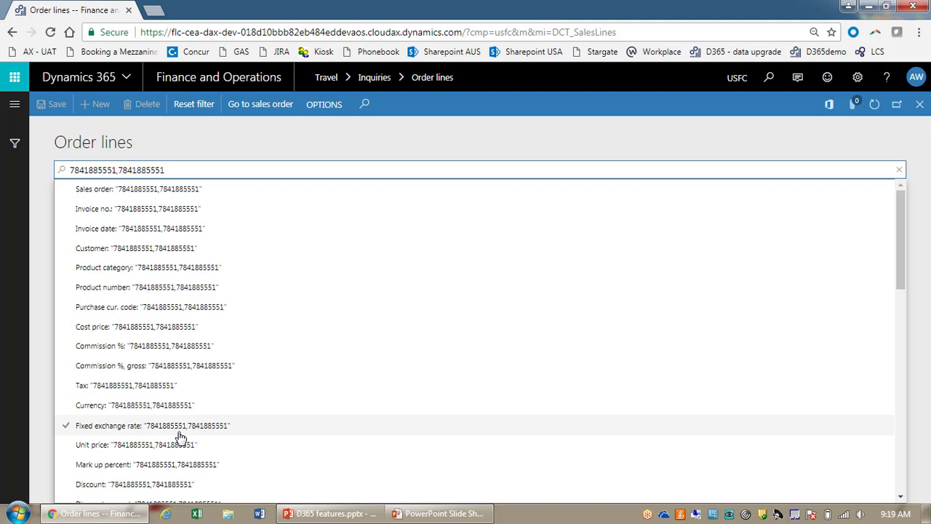
key(BackSpace)
key(BackSpace)
key(BackSpace)
key(BackSpace)
key(BackSpace)
key(BackSpace)
key(BackSpace)
key(BackSpace)
key(BackSpace)
key(BackSpace)
key(BackSpace)
key(BackSpace)
key(BackSpace)
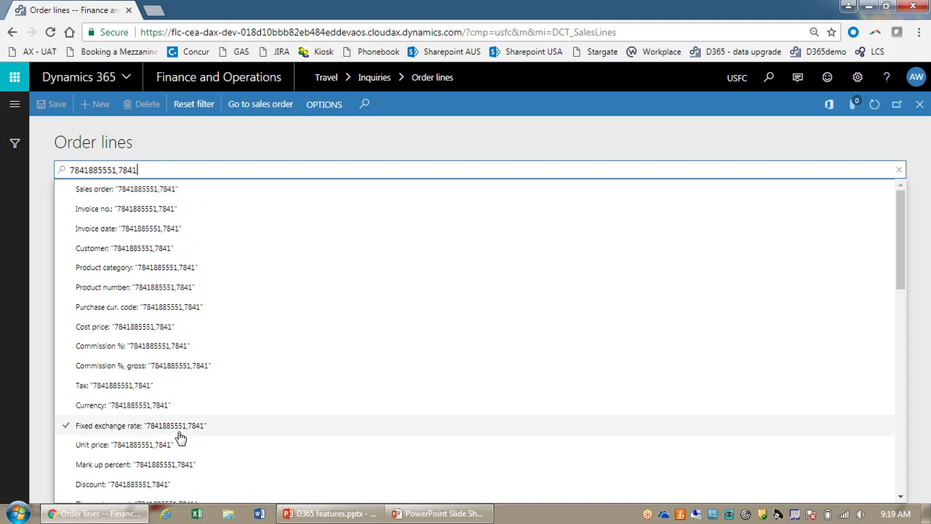
key(BackSpace)
key(BackSpace)
key(BackSpace)
key(BackSpace)
key(BackSpace)
key(BackSpace)
key(BackSpace)
key(BackSpace)
key(BackSpace)
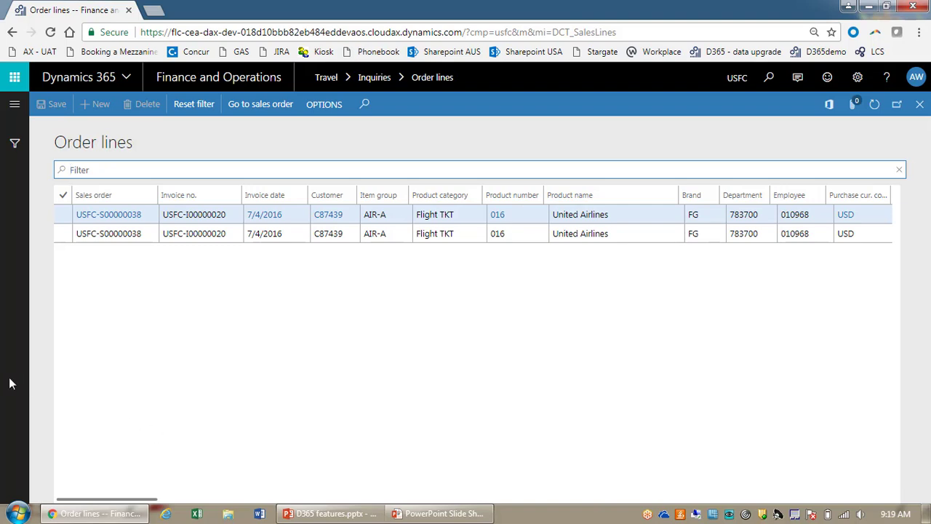
Step: Add '2. rate amount' and 'Booking reference' filter fields to the Filters pane
click(11, 152)
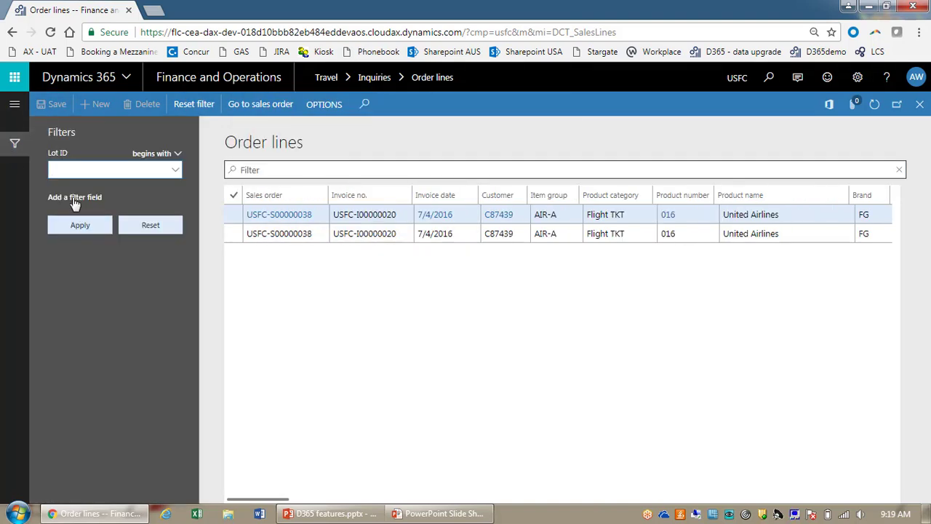
click(73, 198)
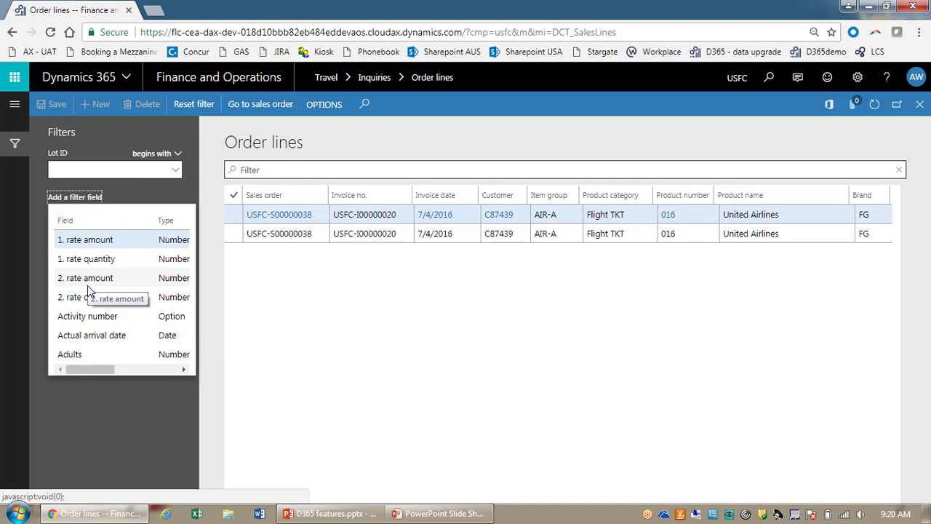
click(87, 284)
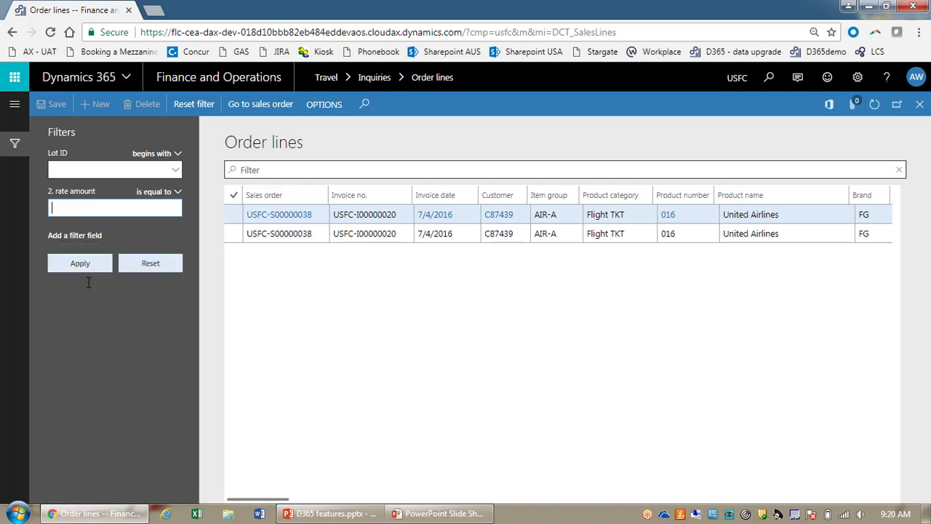
click(70, 238)
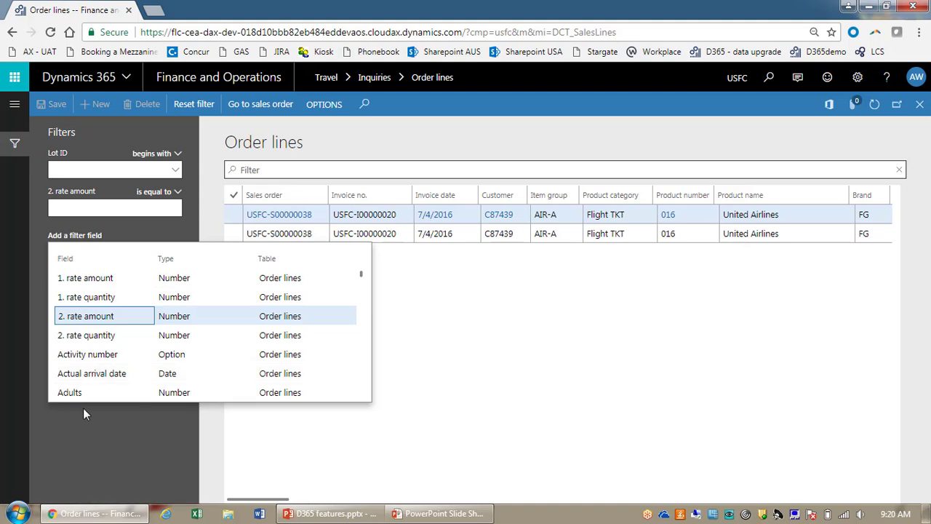
scroll(94, 346, down, 5)
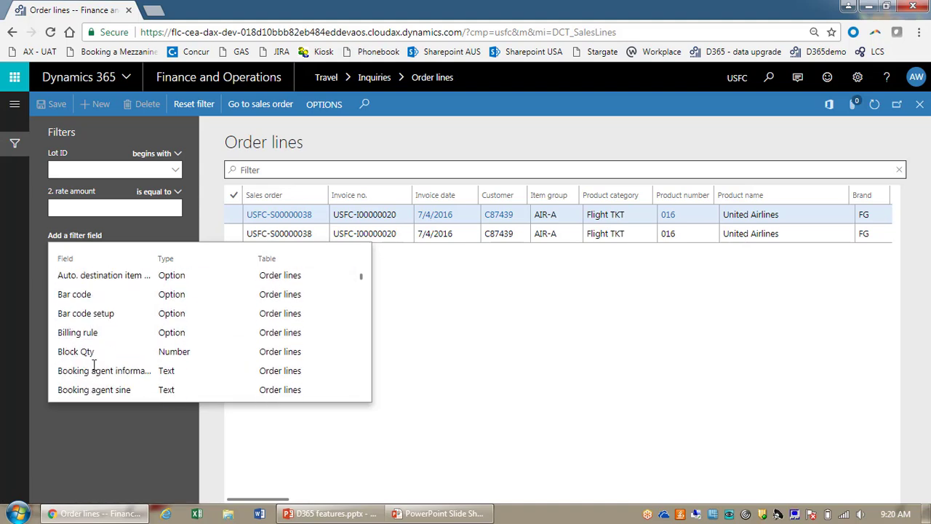
scroll(94, 364, down, 2)
click(94, 360)
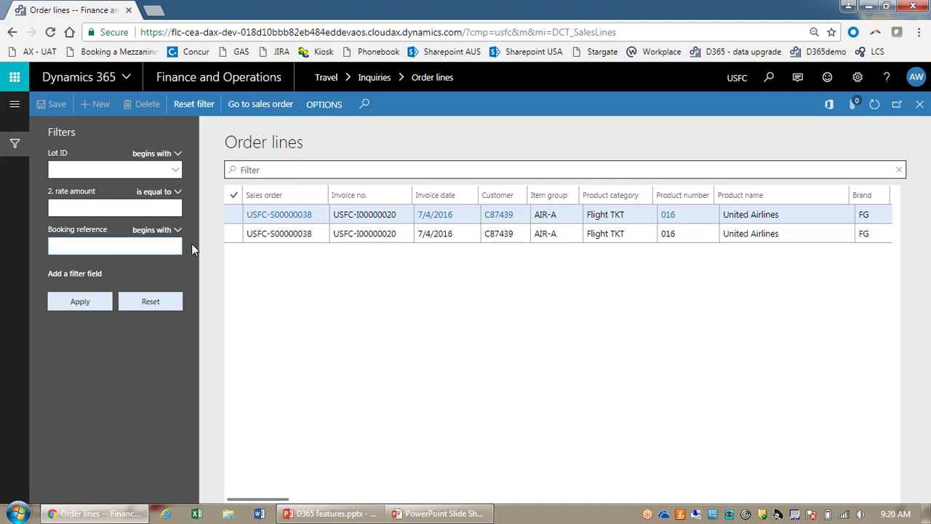
Step: Review the field list and keep 'begins with' for Booking reference, then hide the Filters pane
click(72, 275)
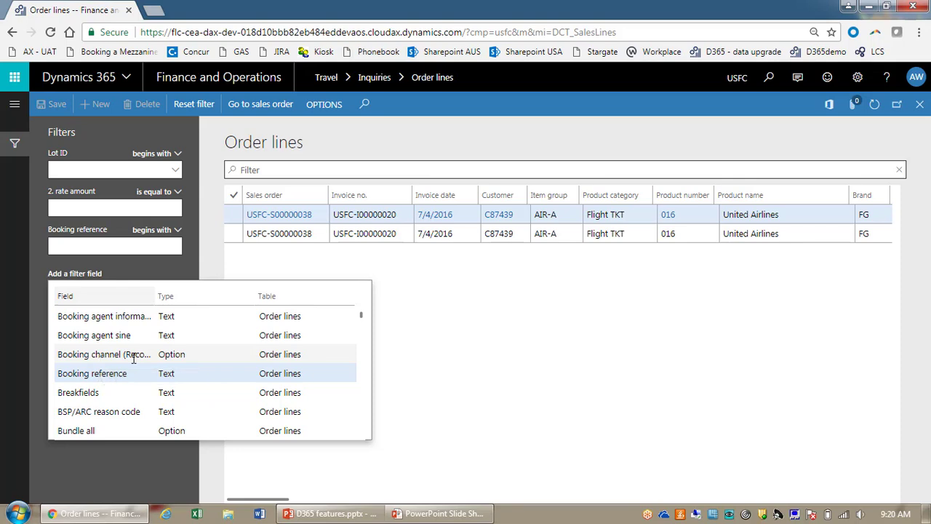
drag(361, 316, 361, 396)
scroll(362, 397, down, 10)
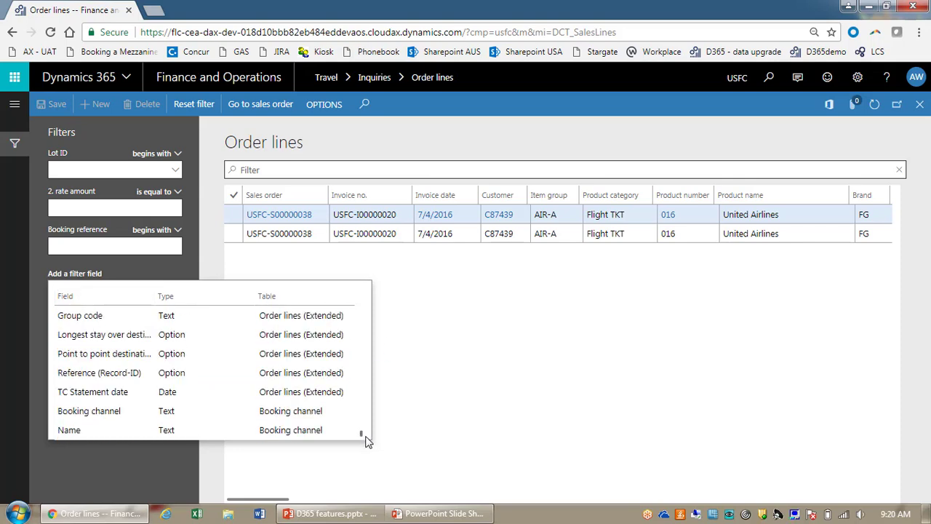
click(36, 264)
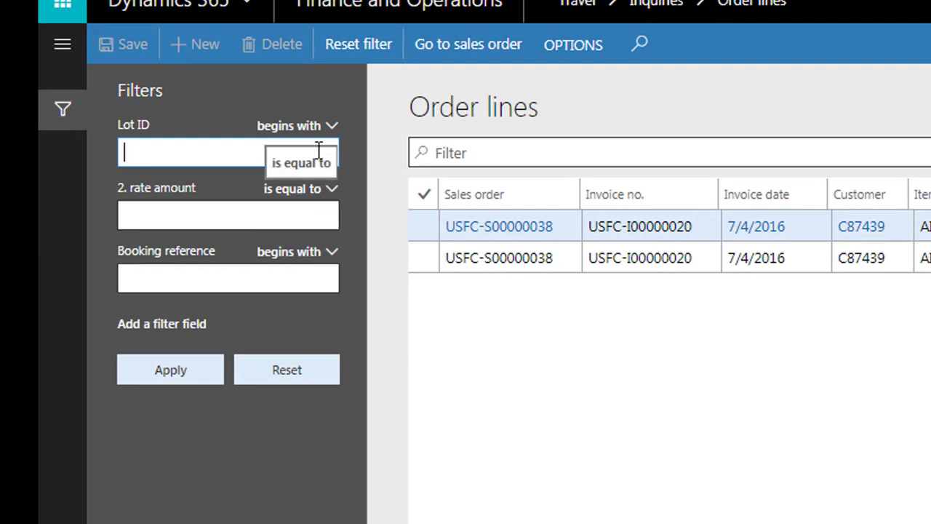
click(309, 255)
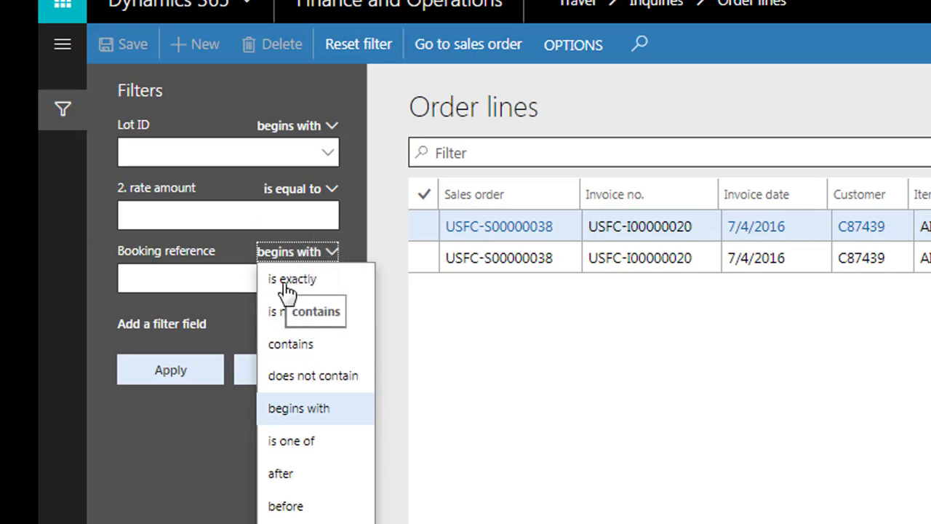
click(177, 270)
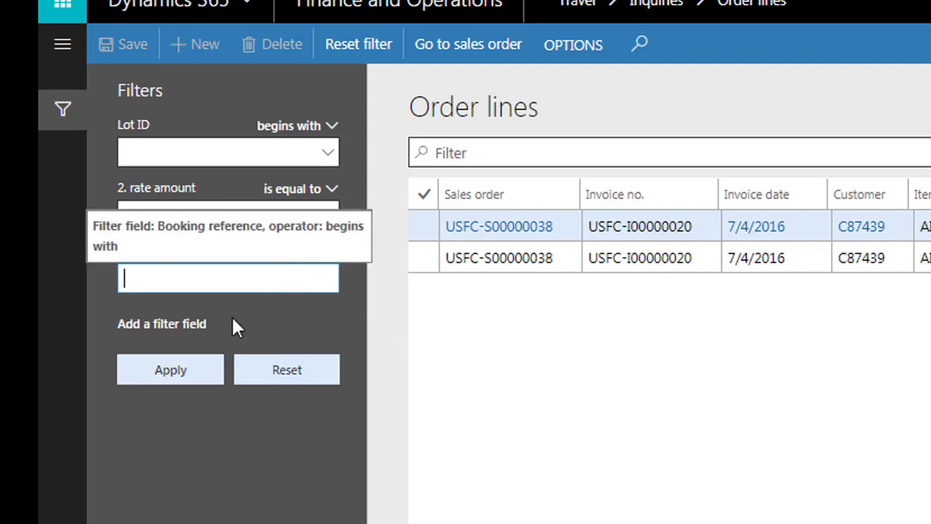
click(60, 122)
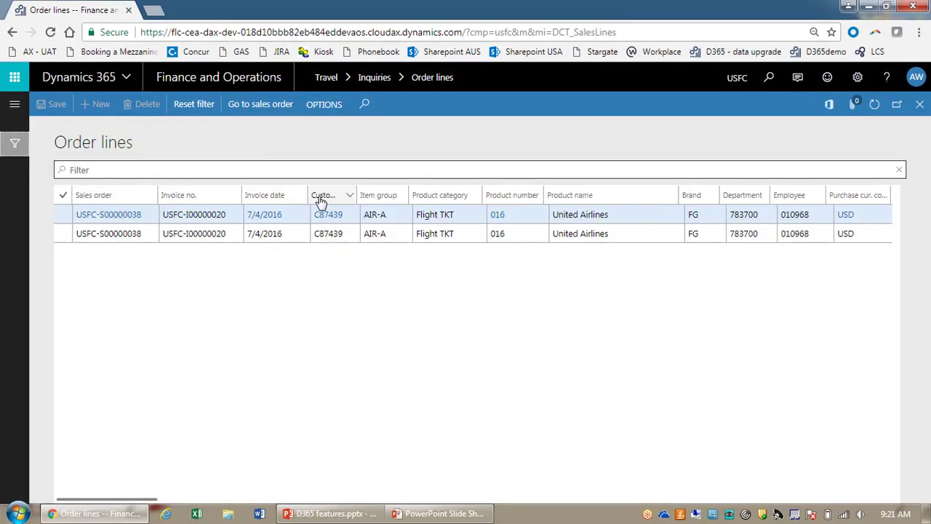
Step: Clear the ticket filter, then filter Product category 'is exactly' Flight ADM
click(187, 106)
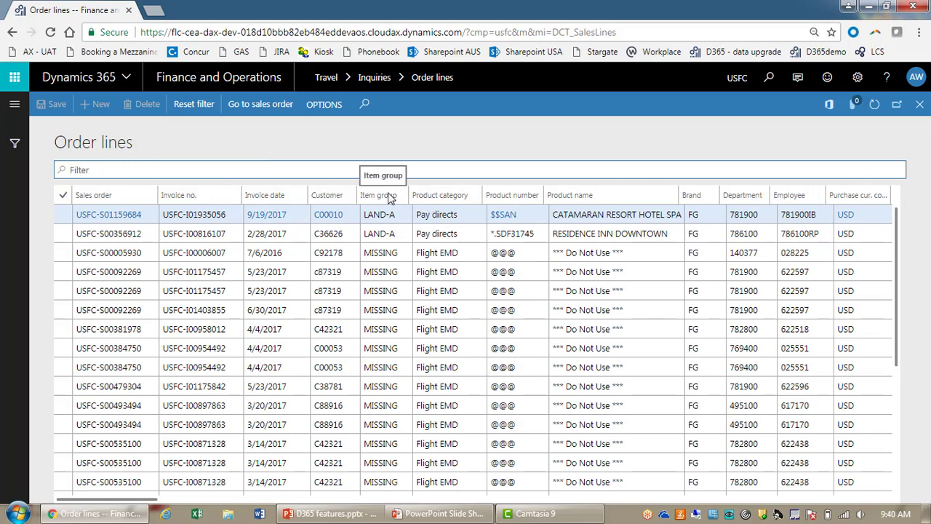
click(460, 197)
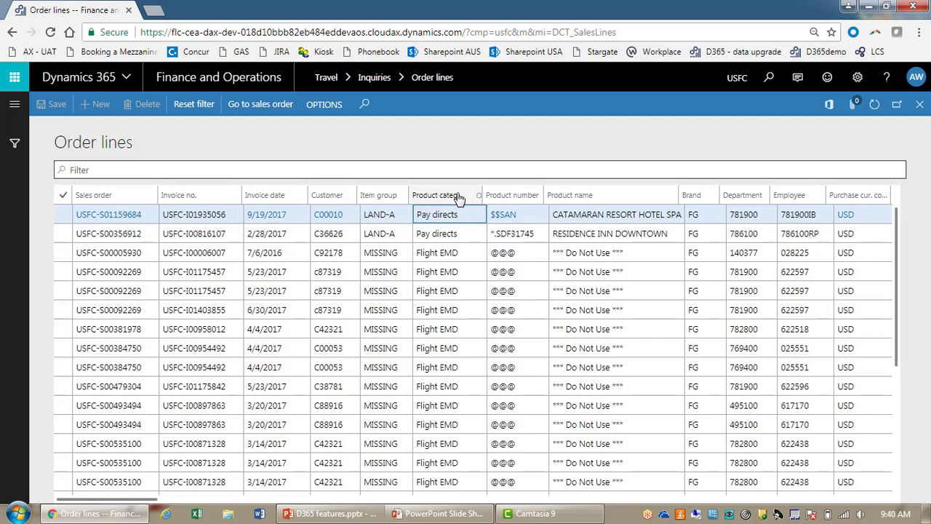
click(460, 197)
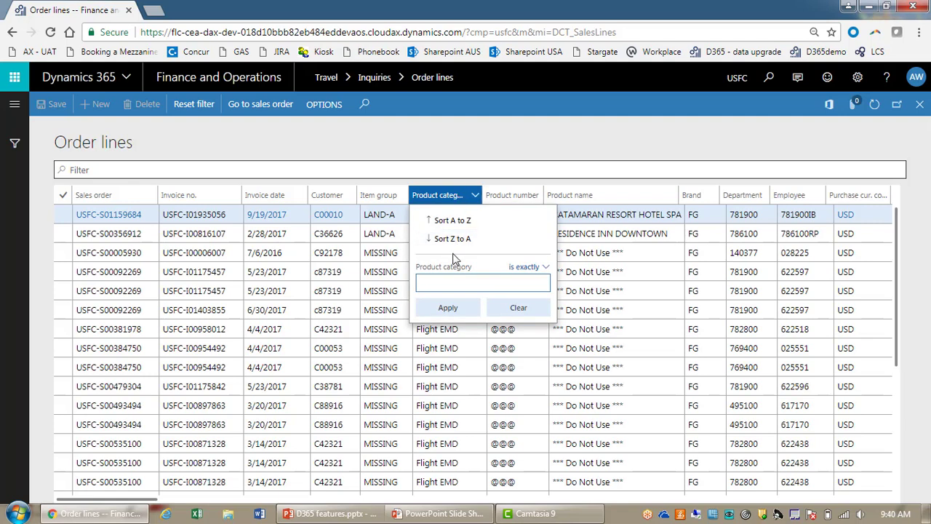
click(527, 268)
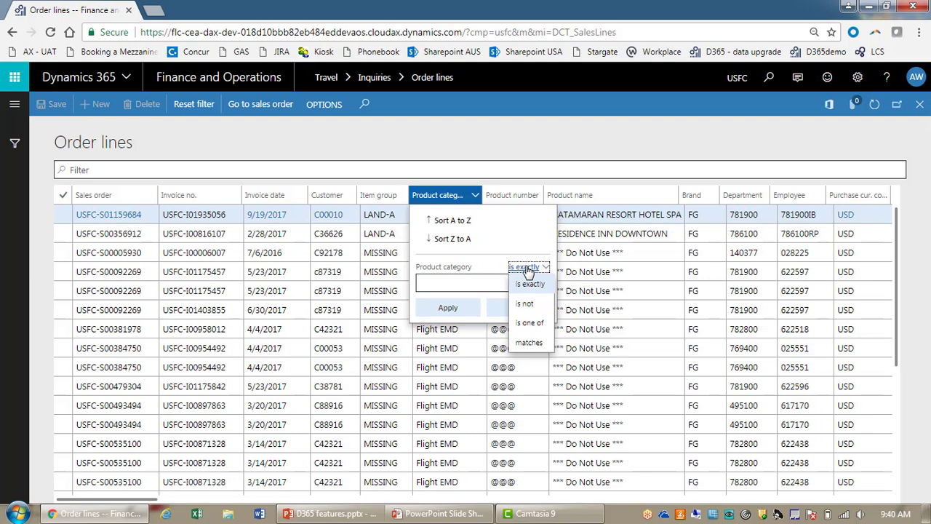
click(523, 267)
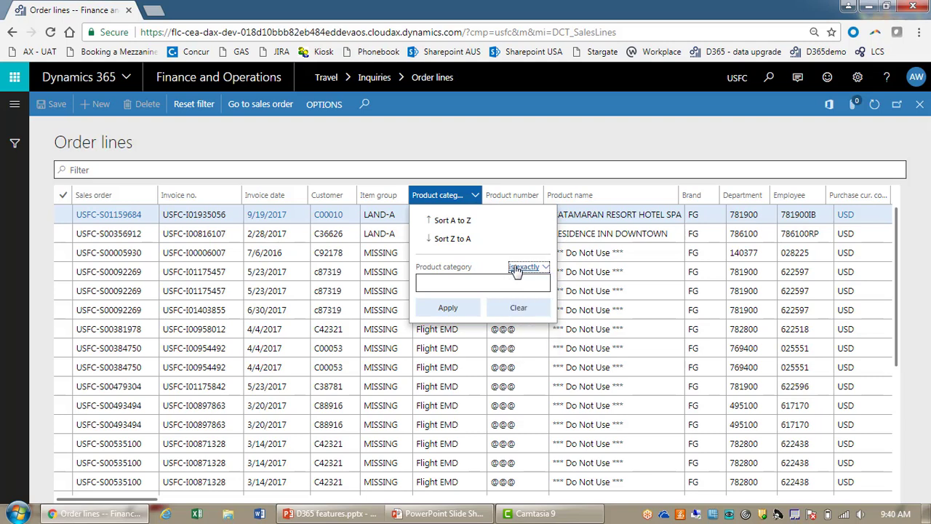
click(450, 282)
text(F)
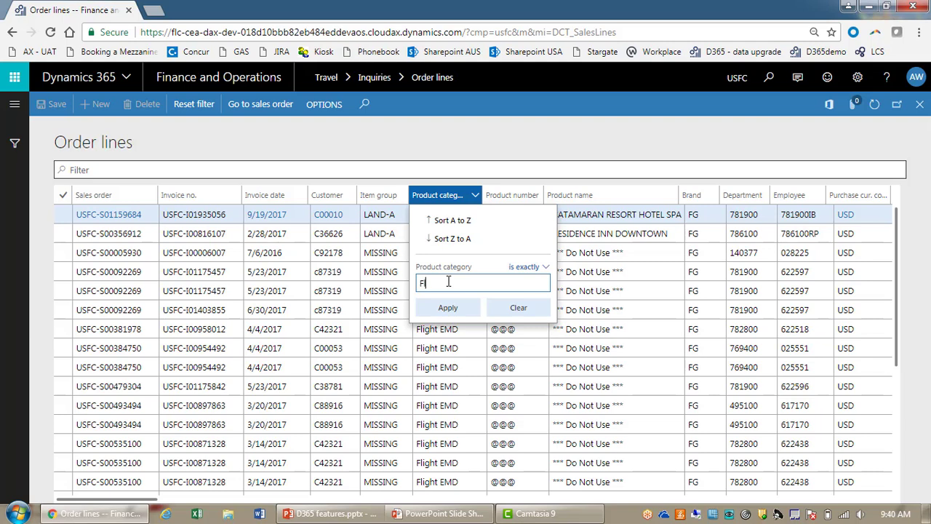
text(light TKT)
key(BackSpace)
key(BackSpace)
key(BackSpace)
text(ADM)
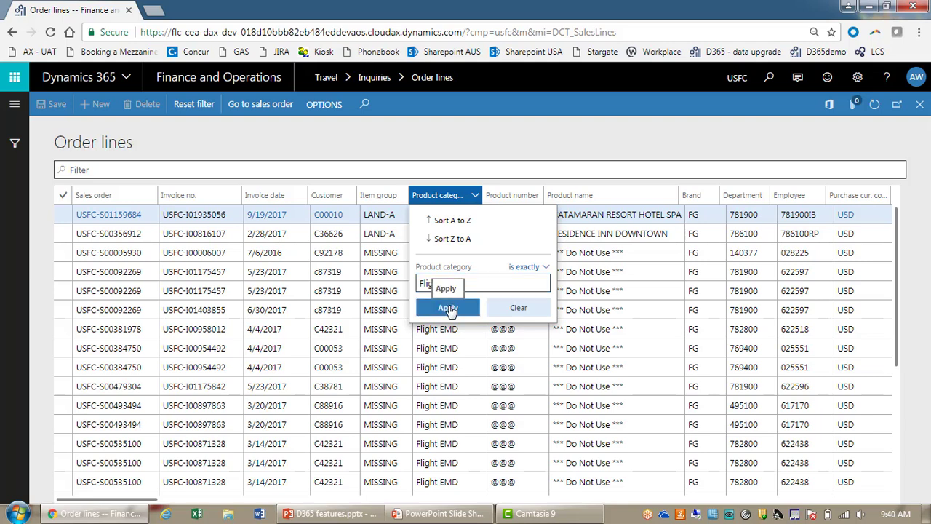
click(448, 307)
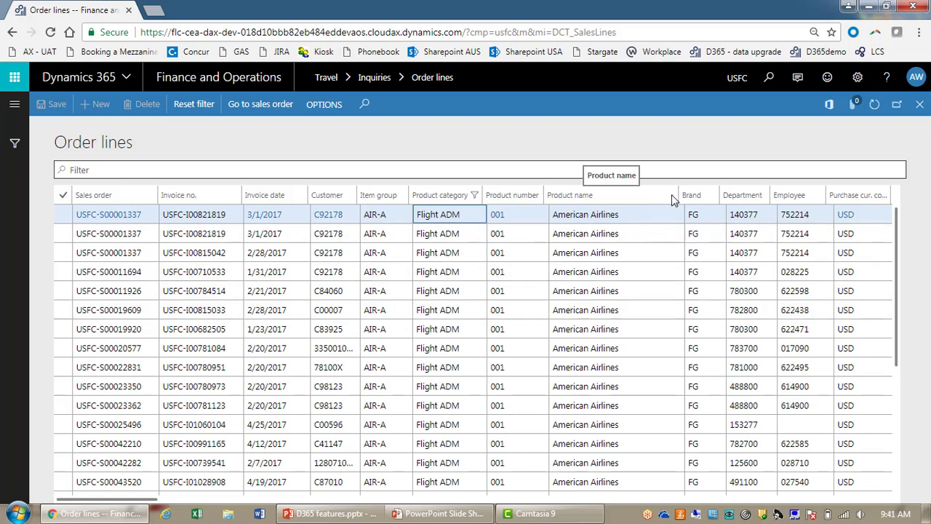
Step: Add a Product number 'is not' 001 filter to the Flight ADM lines
click(513, 198)
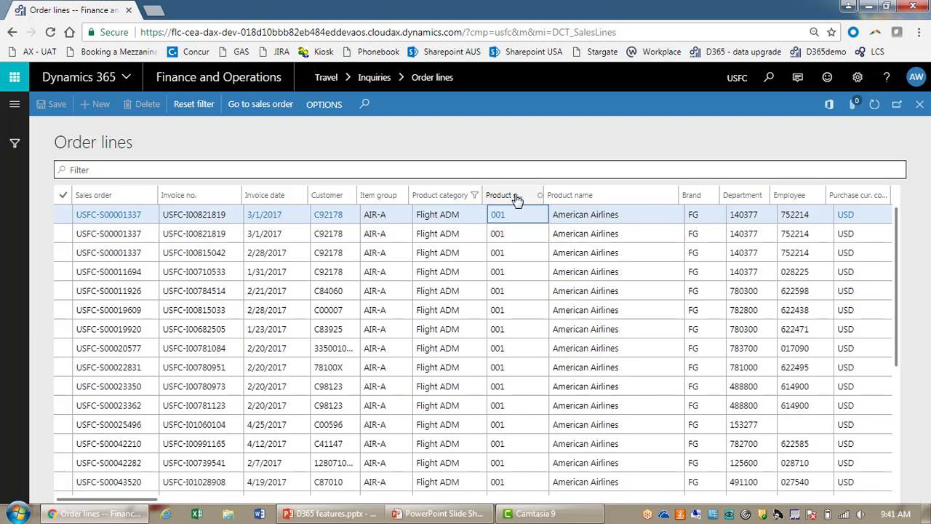
click(515, 199)
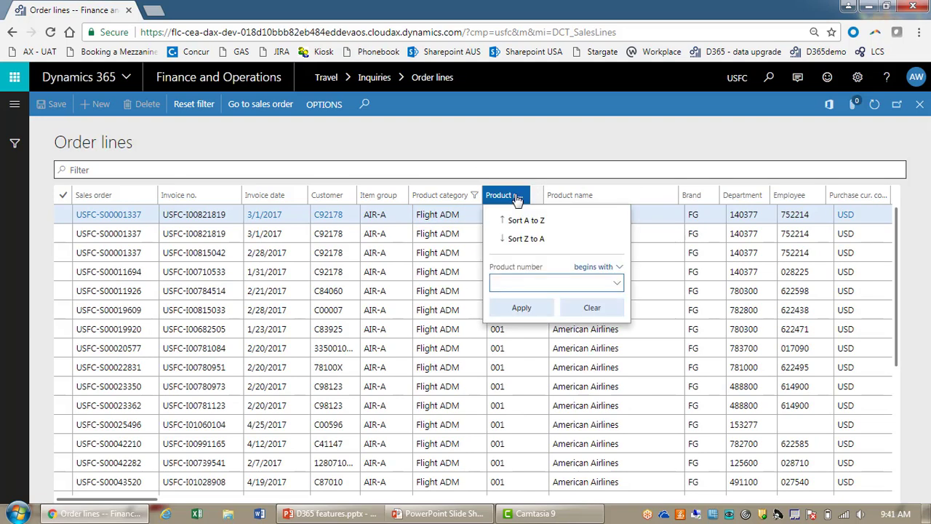
click(596, 267)
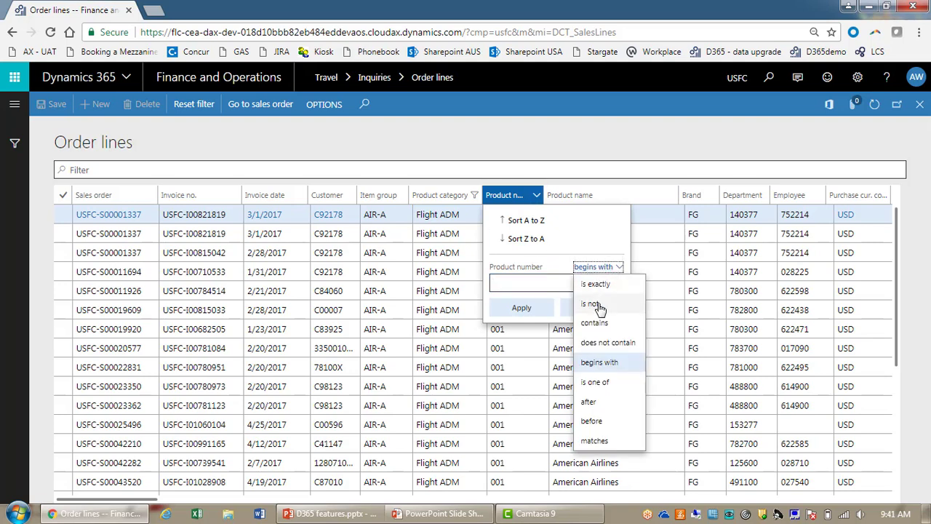
click(595, 303)
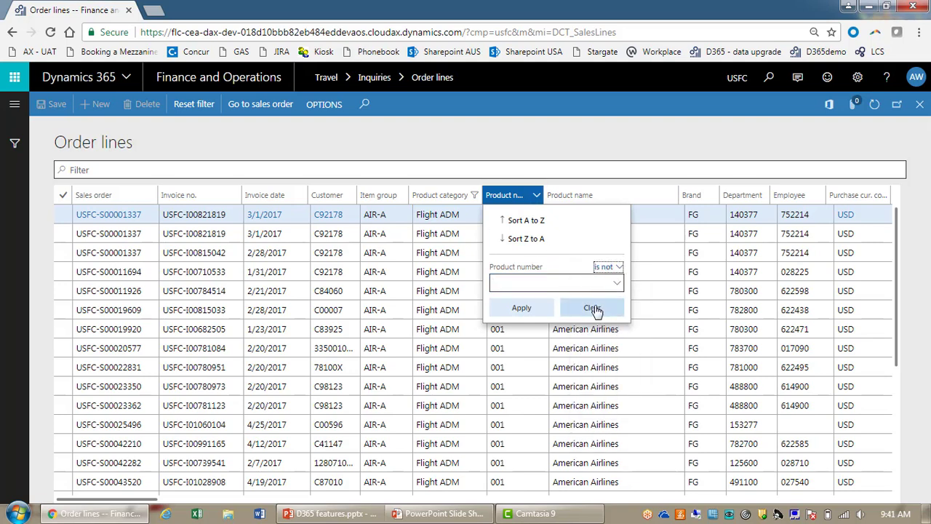
click(556, 285)
text(001)
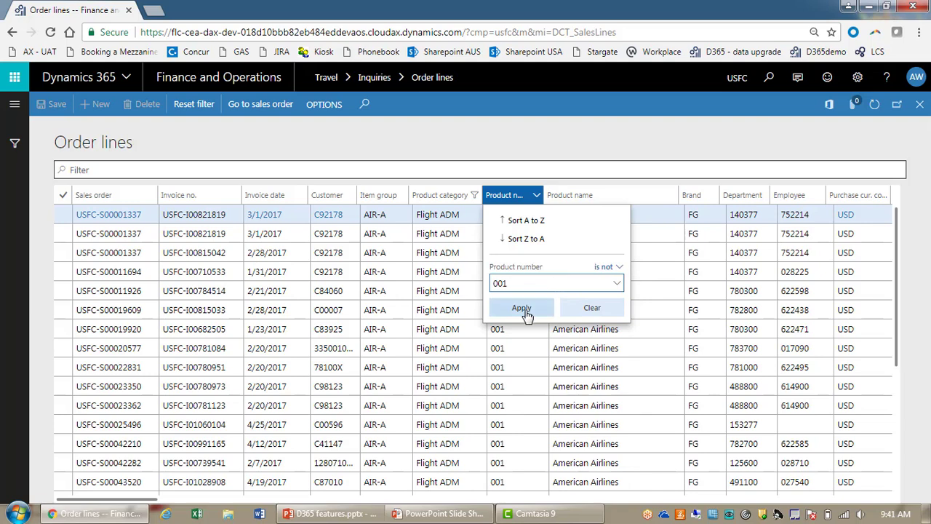
click(518, 307)
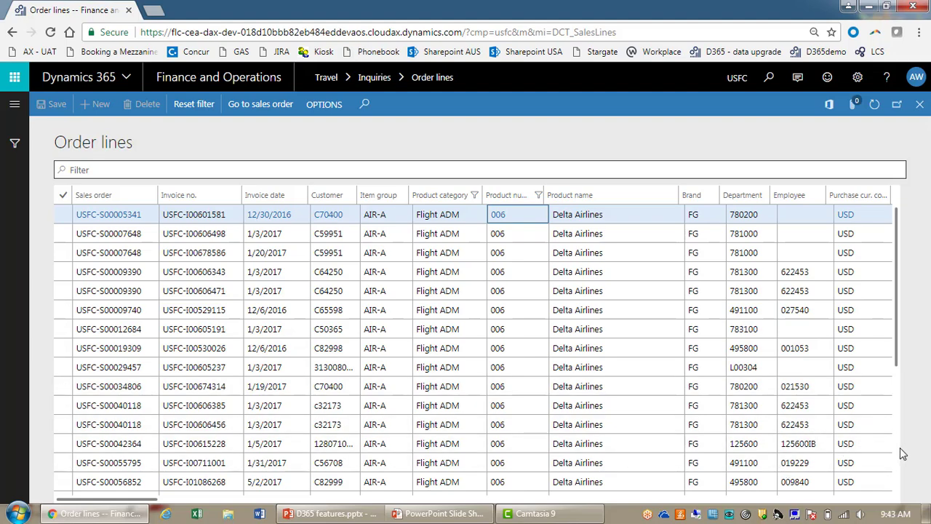
Step: Scroll through the filtered lines, return to the top, and reset all column filters
scroll(897, 448, down, 4)
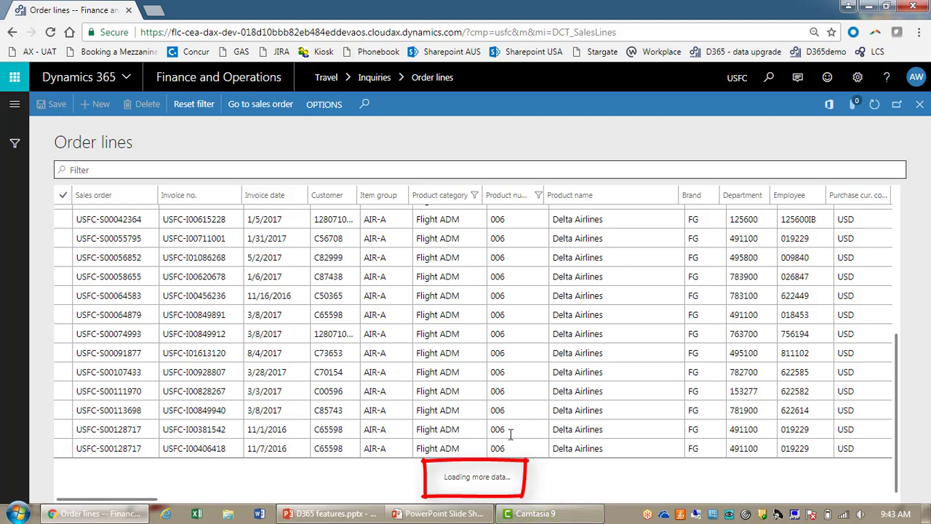
click(897, 247)
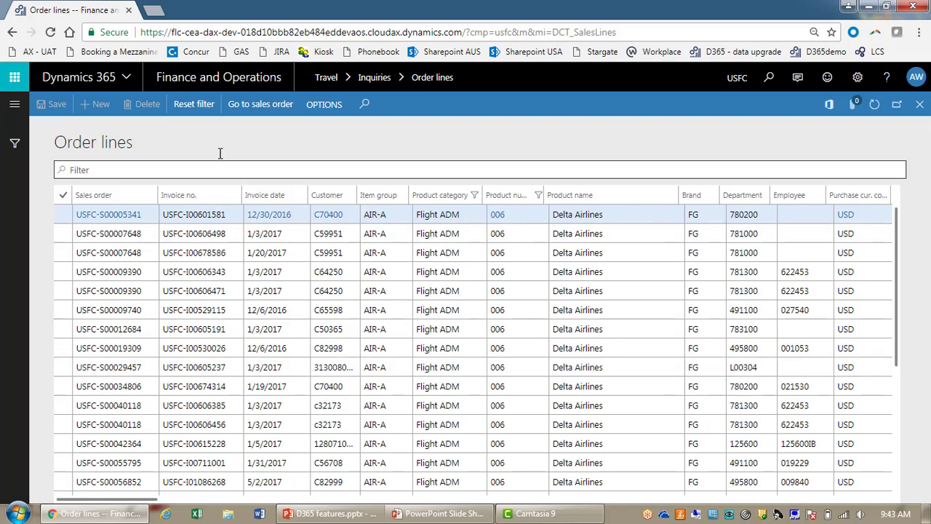
click(194, 115)
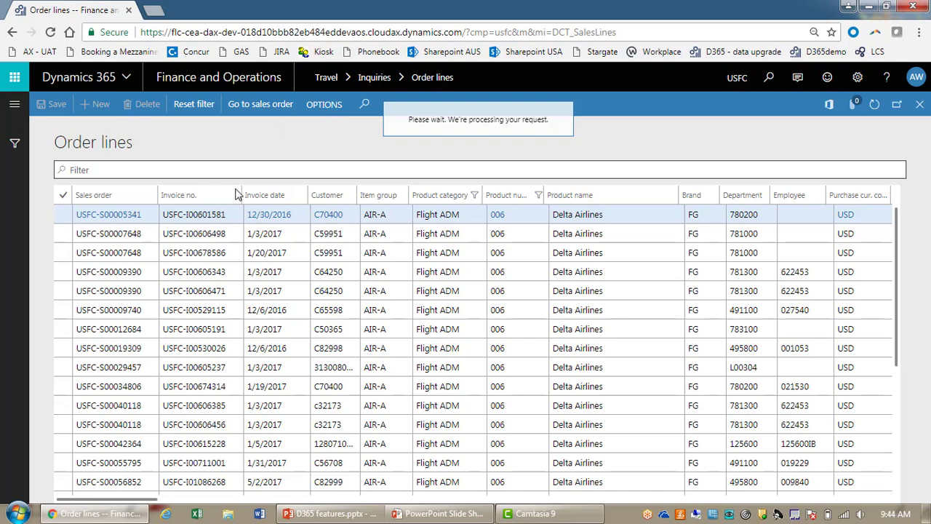
Step: Show the OPTIONS tab with Personalize, Page options, Edit and Share groups
click(324, 105)
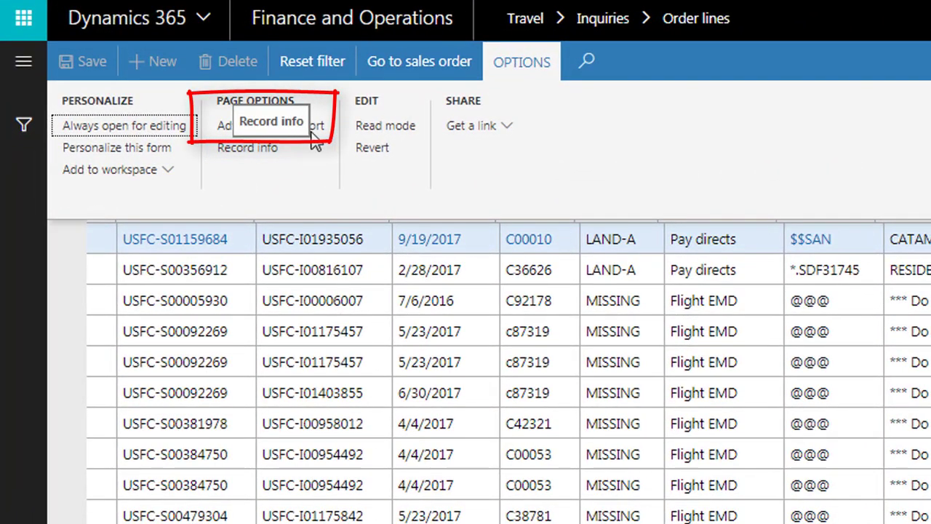
Step: Inspect the order lines' advanced query ranges and Modify options without changing anything
click(322, 137)
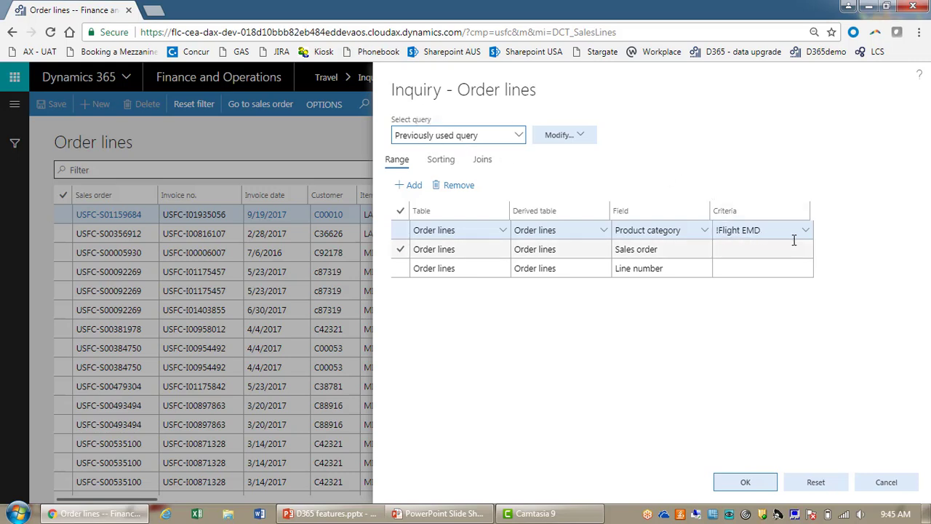
click(566, 138)
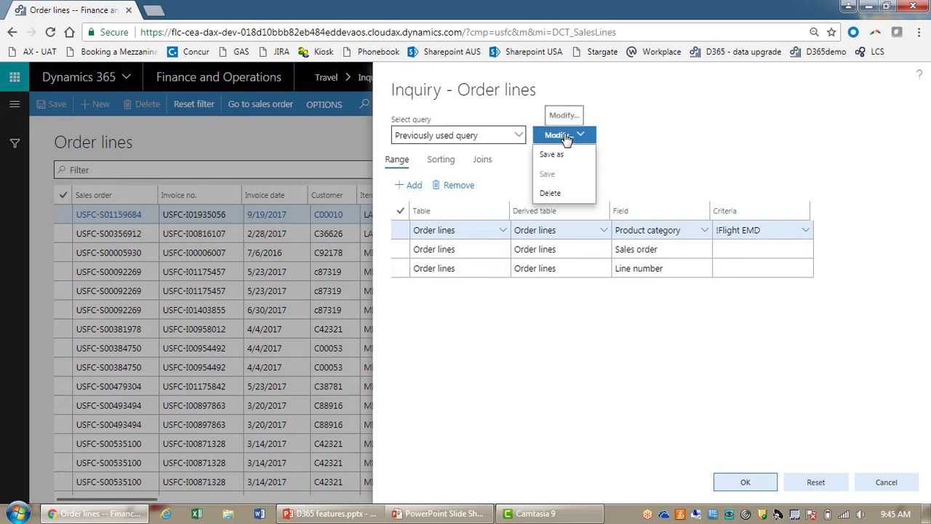
click(636, 109)
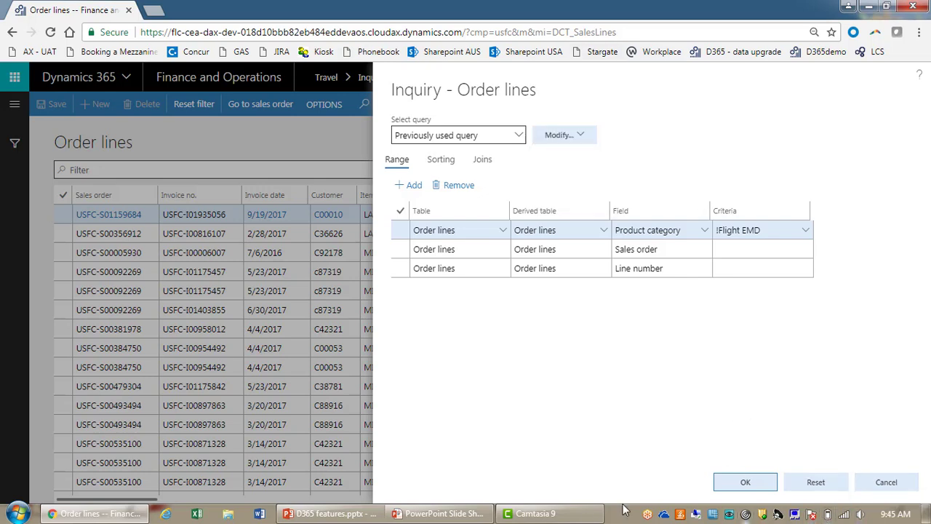
click(313, 515)
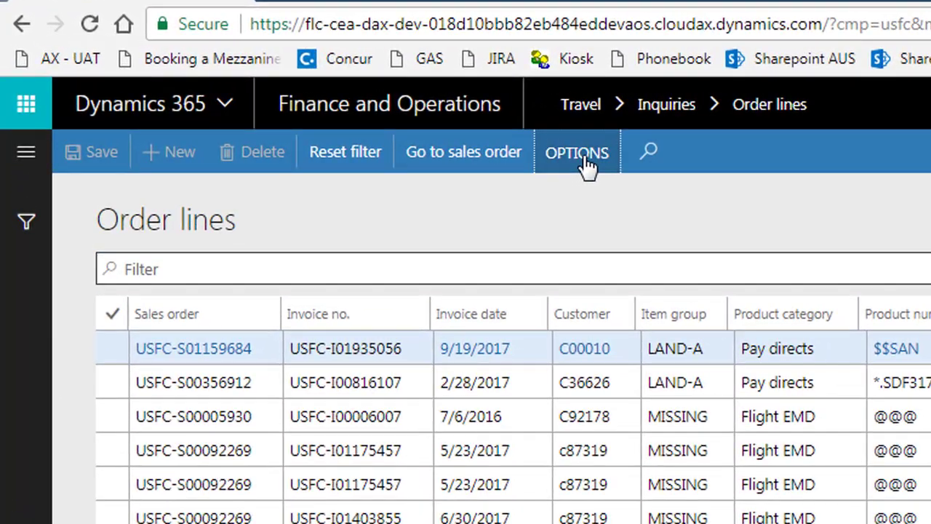
Step: Go to Accounts receivable > Customers > All customers through the modules navigation pane
click(366, 115)
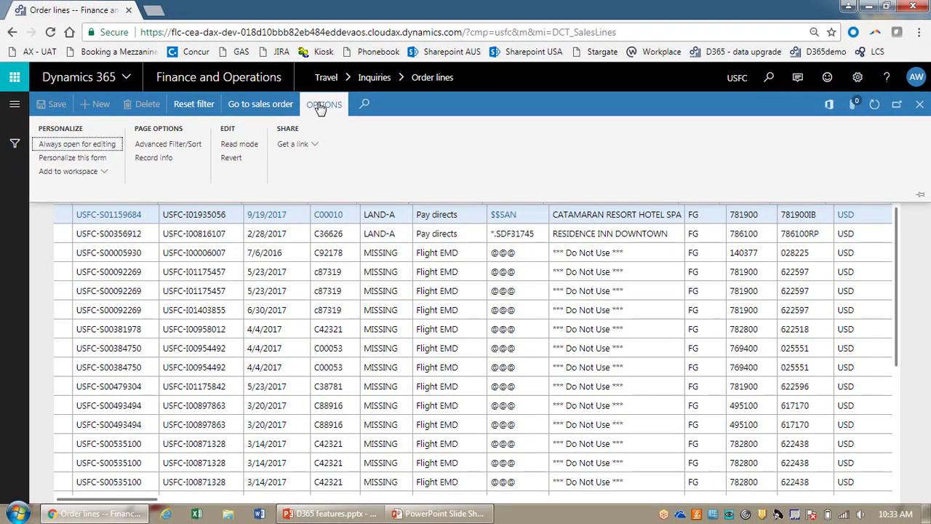
click(320, 107)
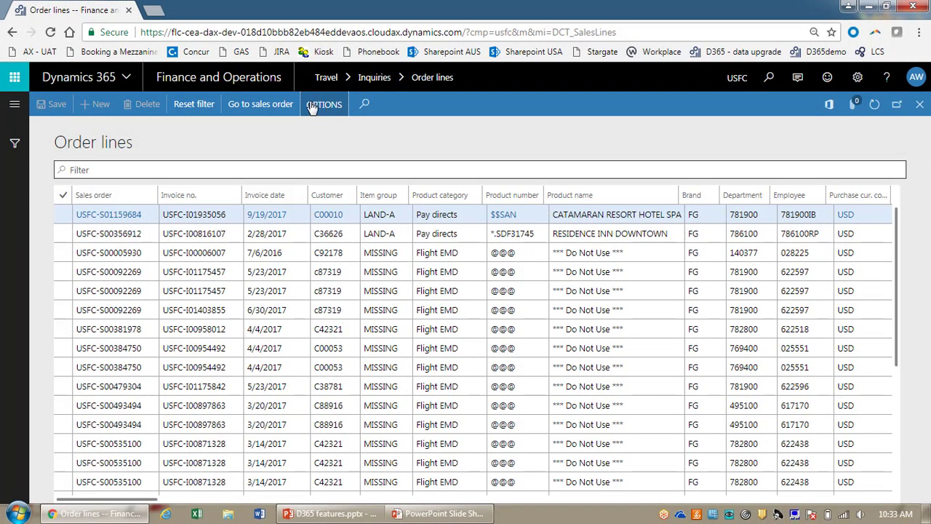
click(13, 105)
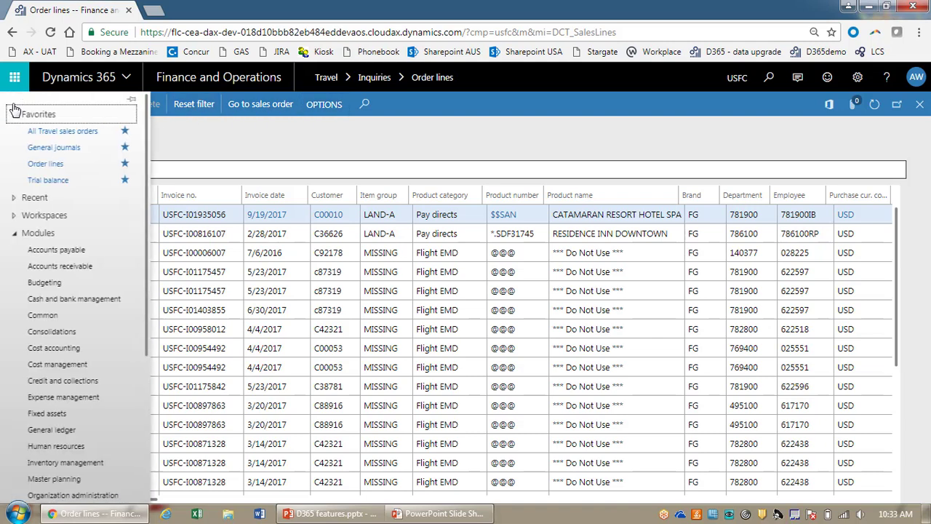
click(62, 267)
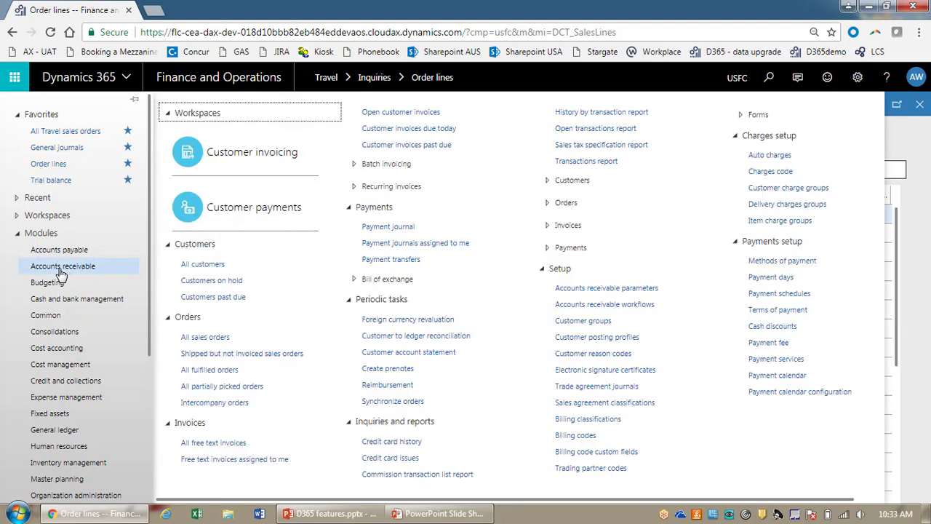
click(202, 265)
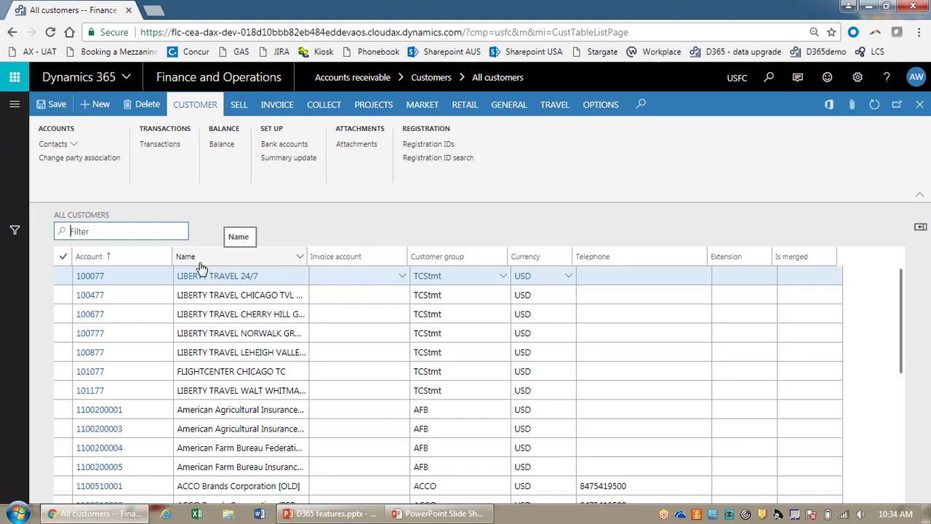
Step: Open Settle transactions for LIBERTY TRAVEL 24/7 from the Collect actions
click(325, 108)
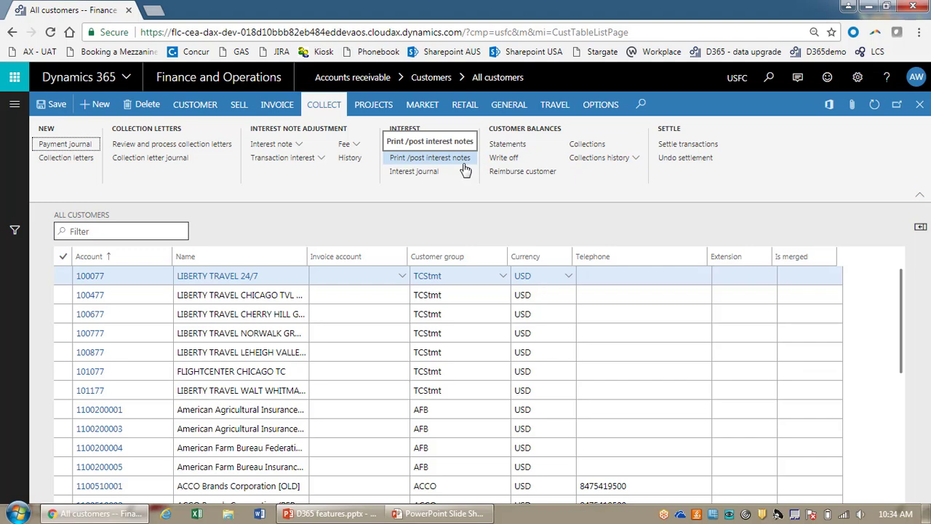
click(696, 146)
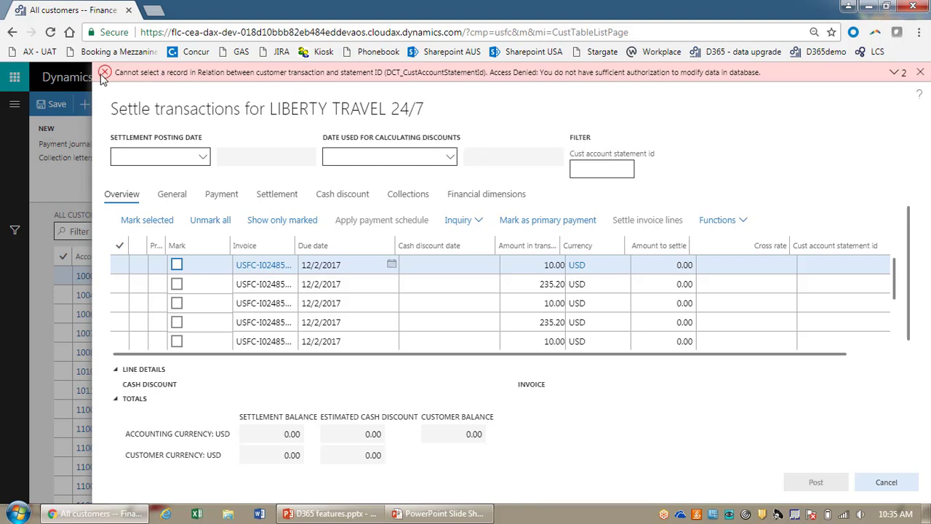
Step: Hide the Cash discount date column through its column personalization option
right_click(451, 247)
mouse_move(453, 252)
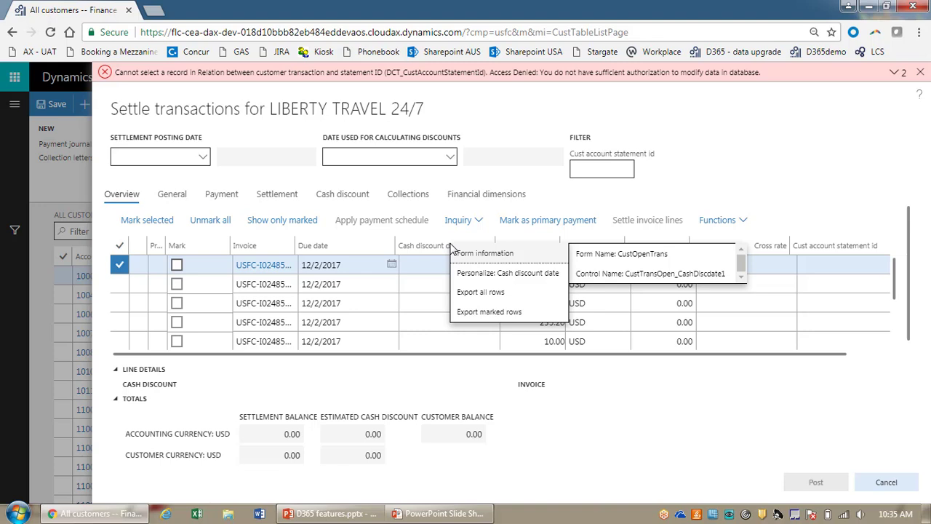
click(762, 160)
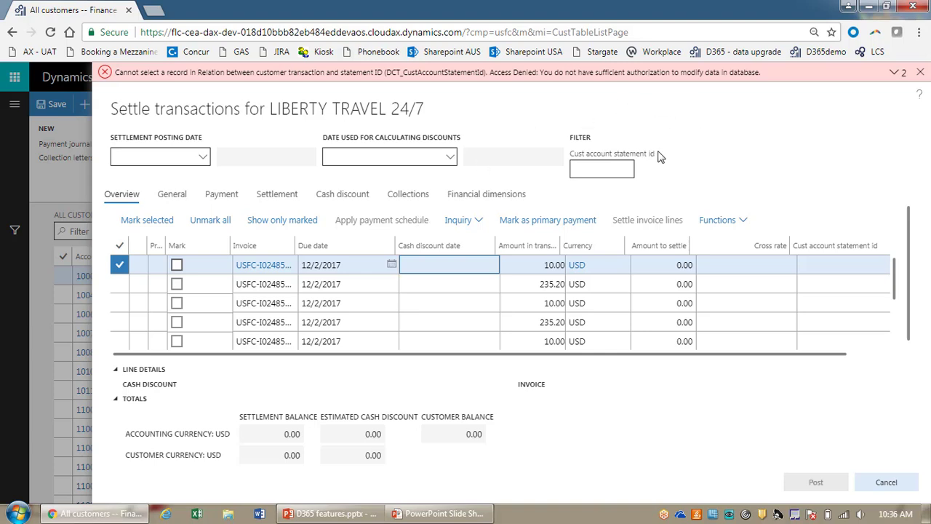
right_click(426, 250)
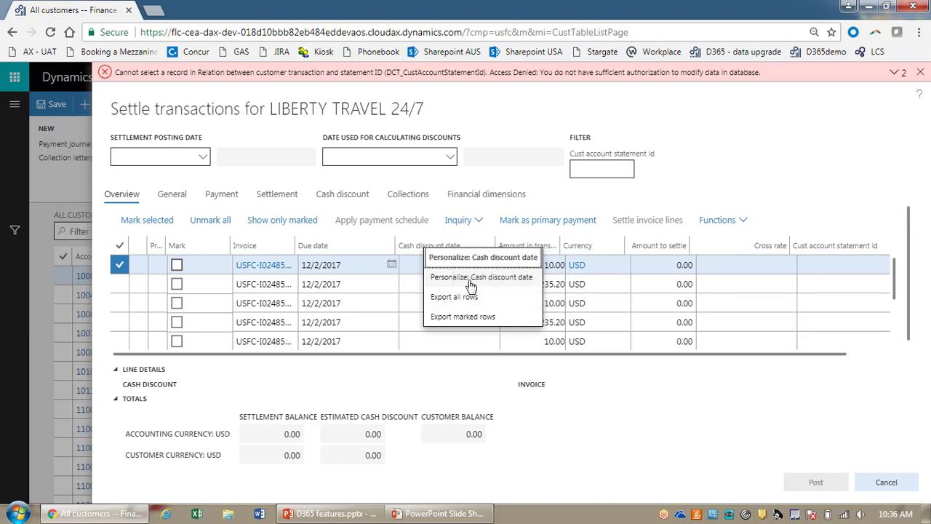
click(470, 277)
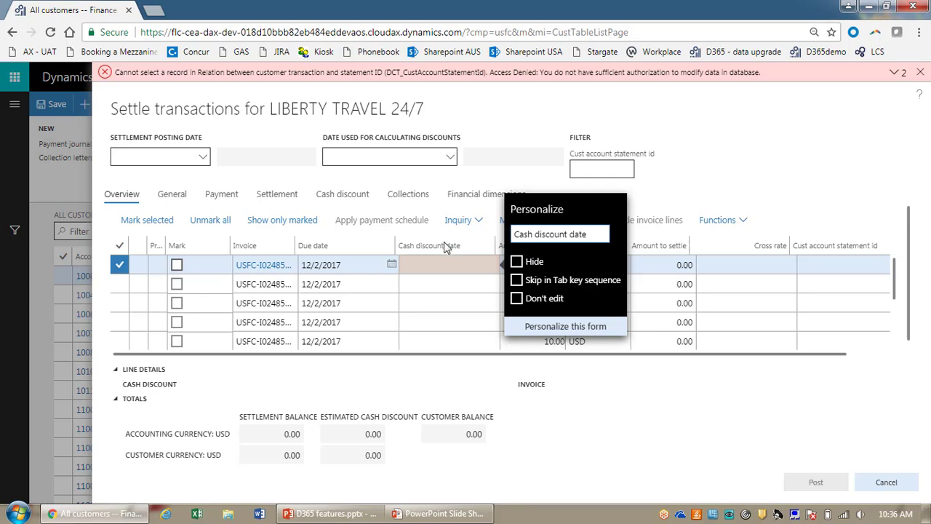
click(520, 265)
Step: Personalize the Settle transactions form and open the Add a field list for the grid
click(557, 329)
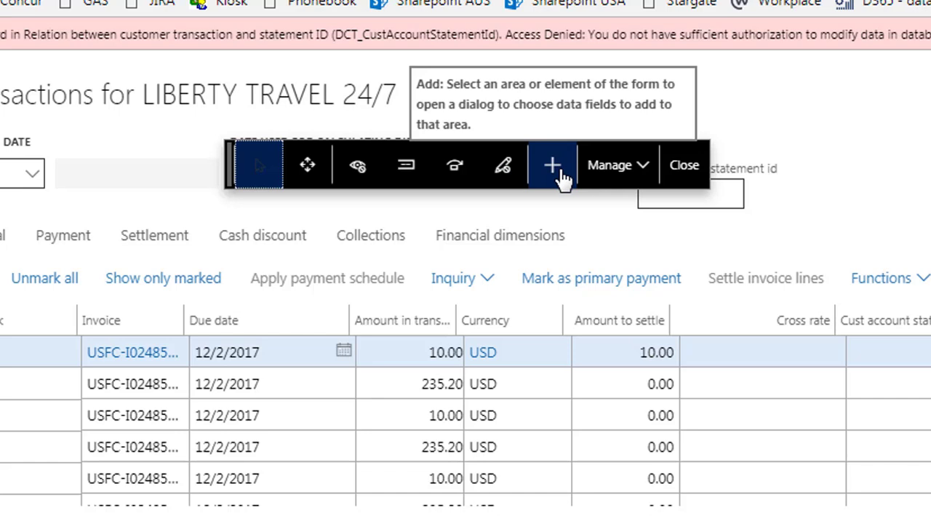
click(611, 167)
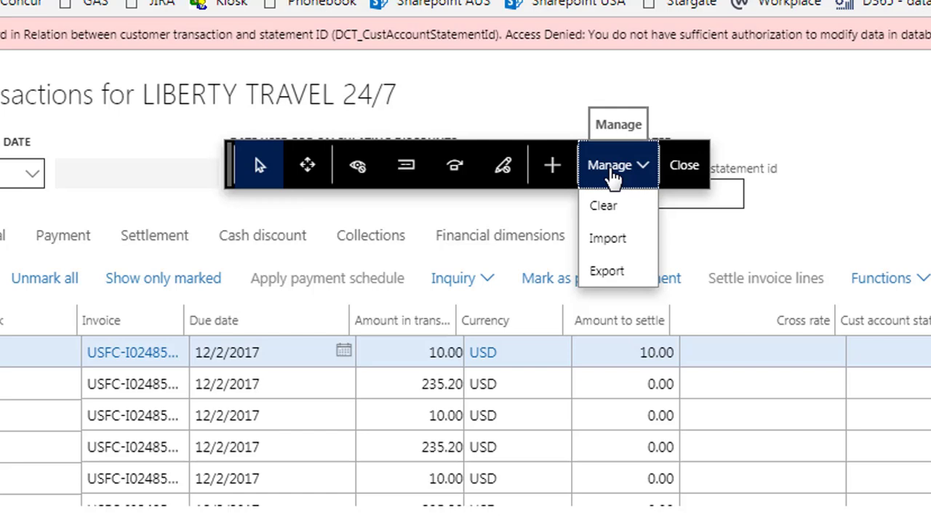
click(612, 173)
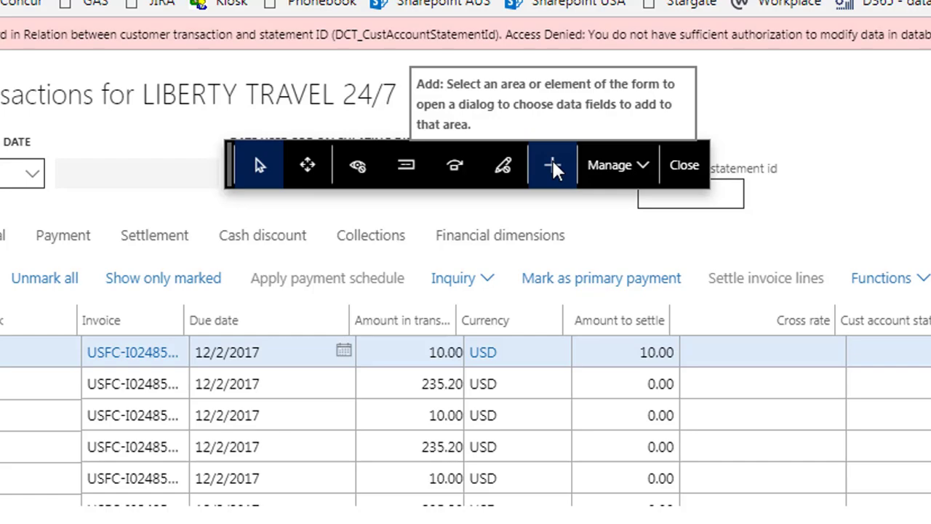
click(550, 159)
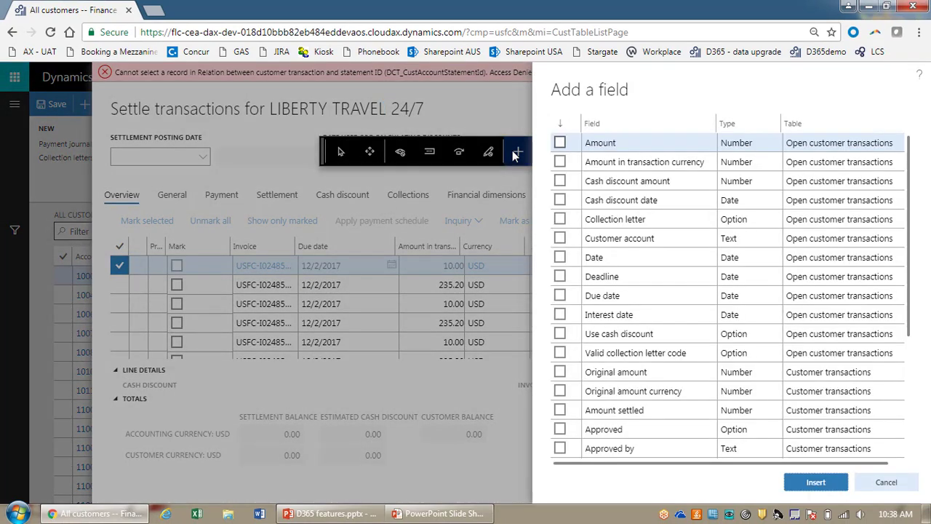
Step: Select TC Statement date in the Add a field list and insert it into the grid
right_click(658, 128)
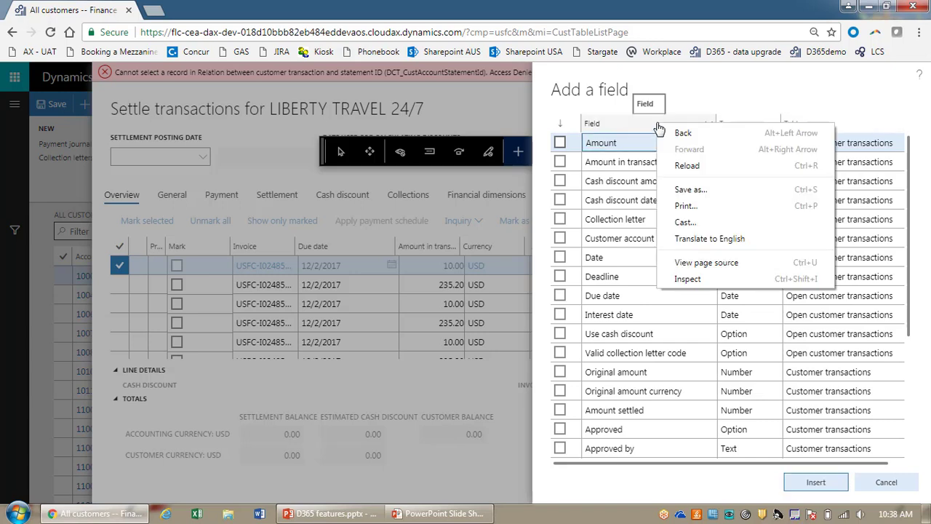
click(643, 124)
click(643, 125)
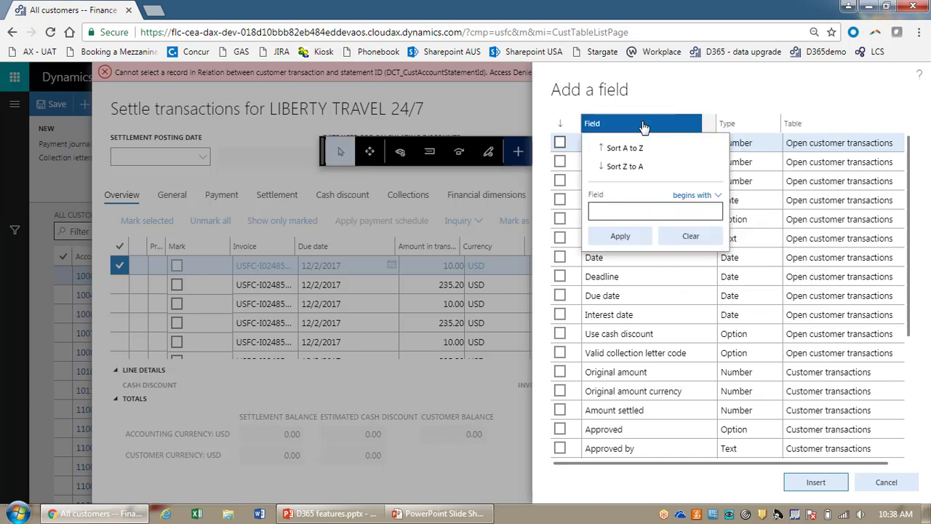
click(643, 125)
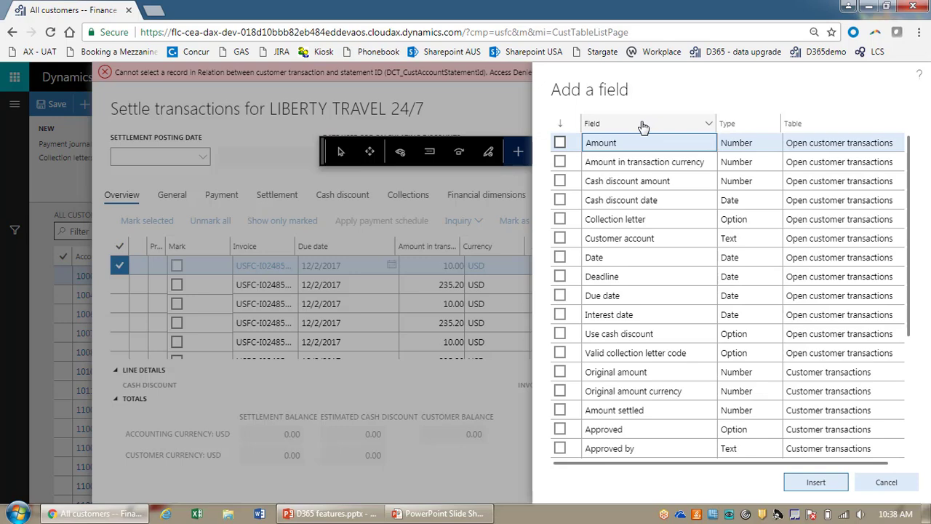
click(643, 128)
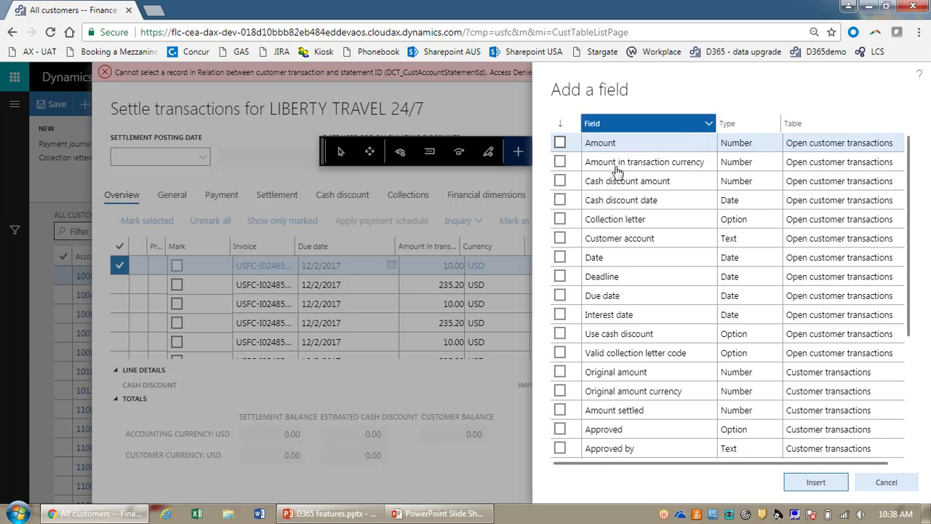
scroll(909, 430, down, 10)
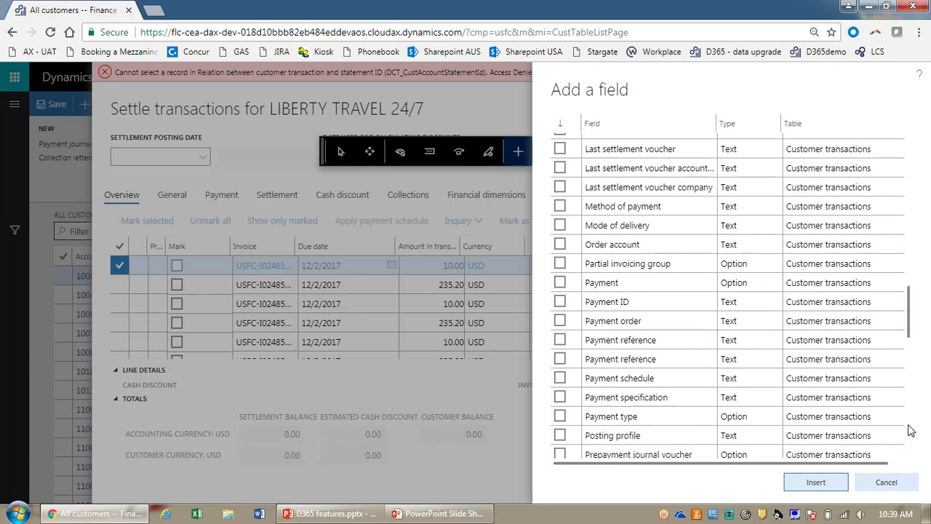
scroll(911, 430, down, 4)
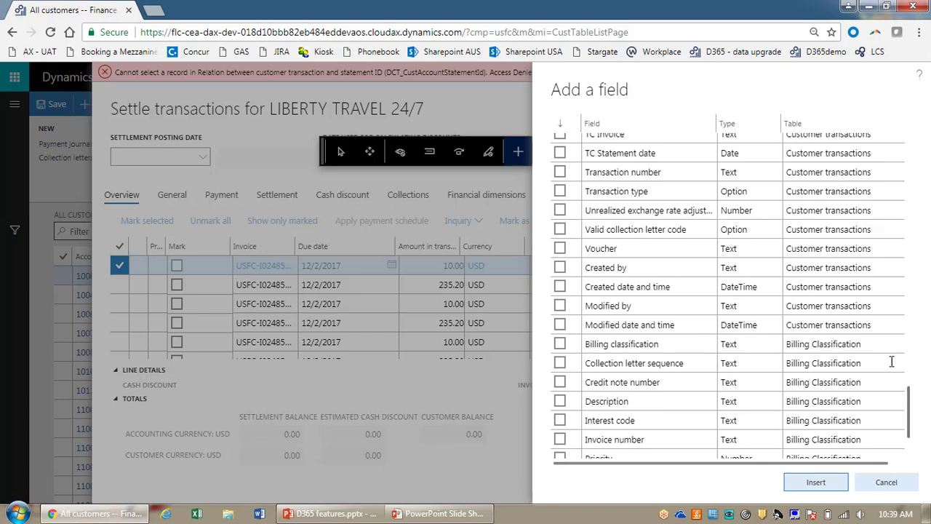
click(559, 153)
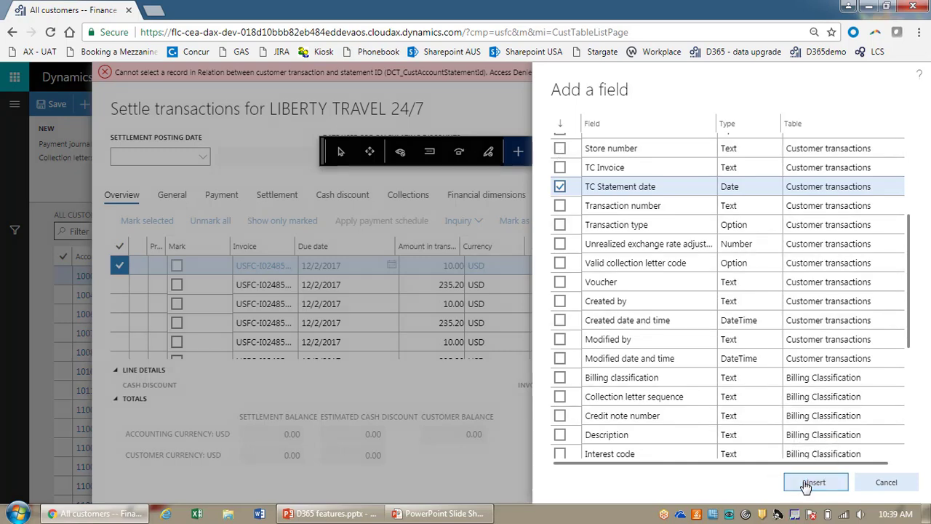
click(805, 484)
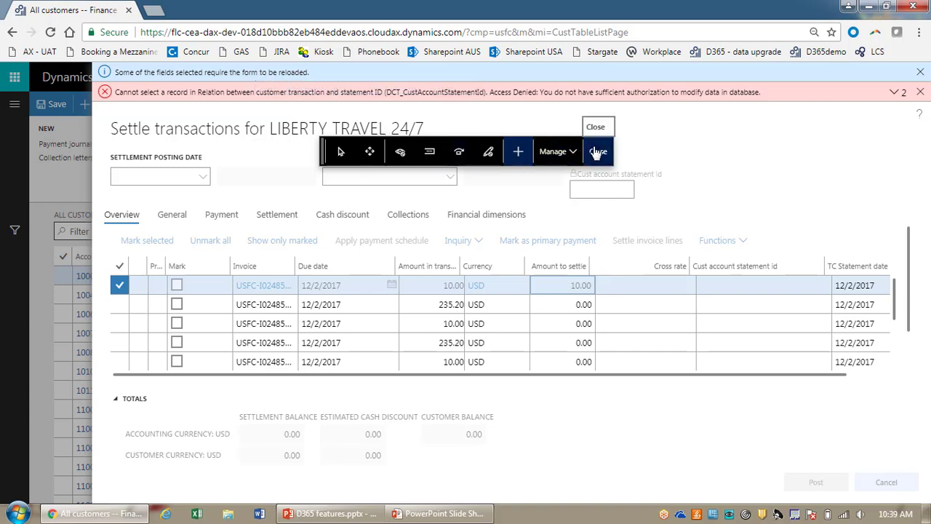
Step: Finish personalizing, reload the page and reopen Settle transactions for LIBERTY TRAVEL 24/7
click(598, 151)
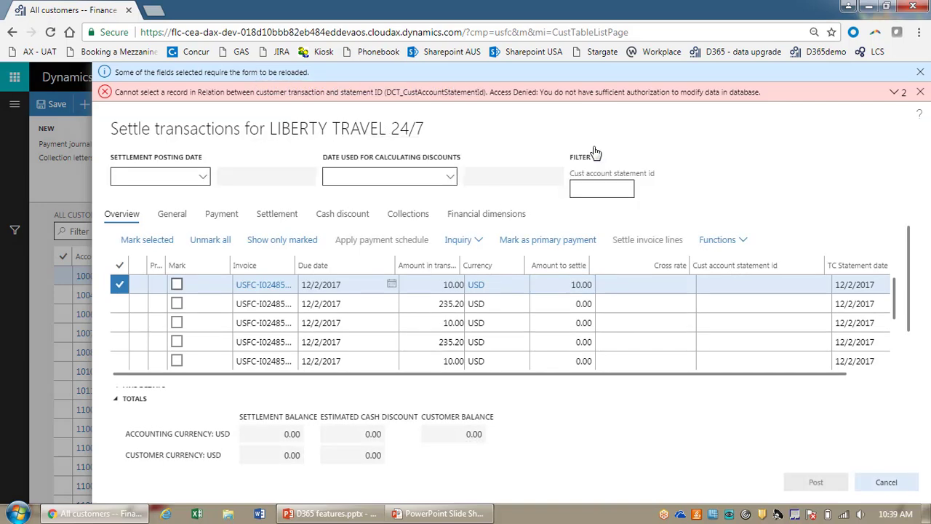
click(50, 32)
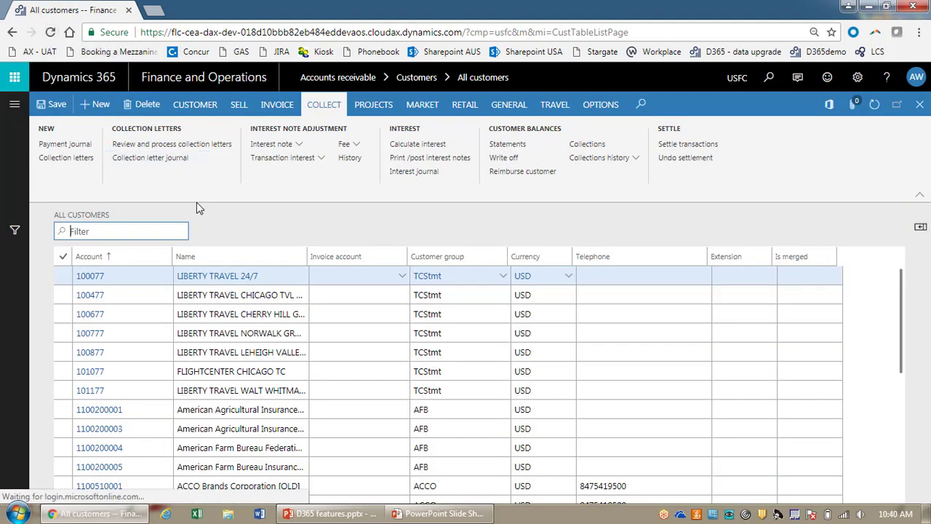
click(692, 146)
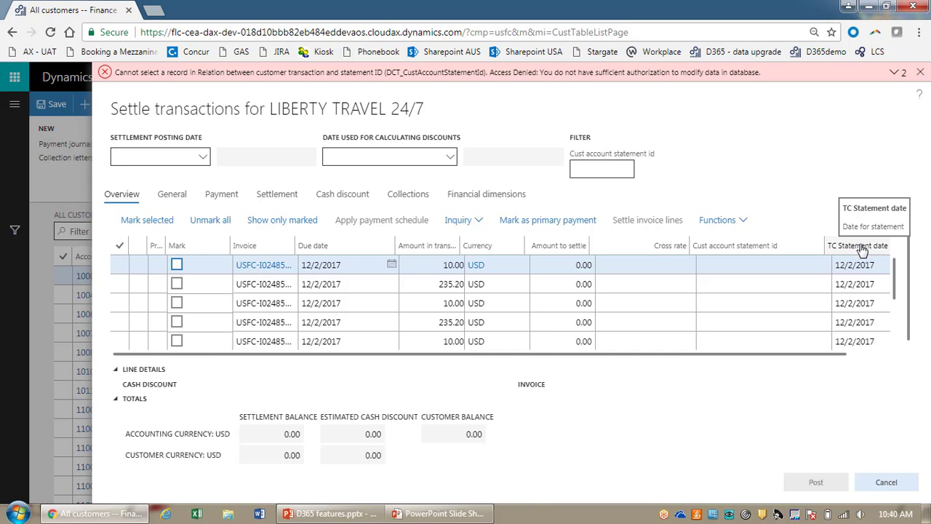
Step: Use the Move tool to drag the TC Statement date column right after Due date
right_click(862, 250)
click(808, 285)
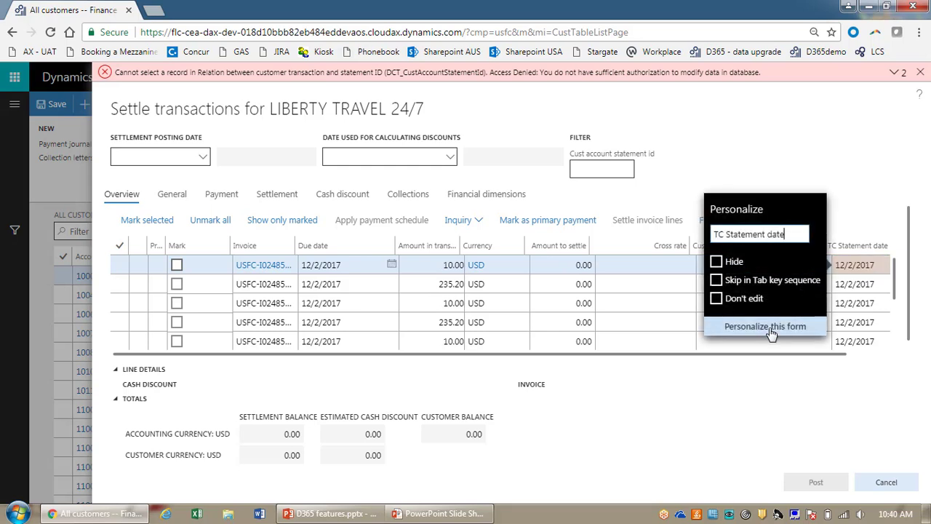
click(768, 327)
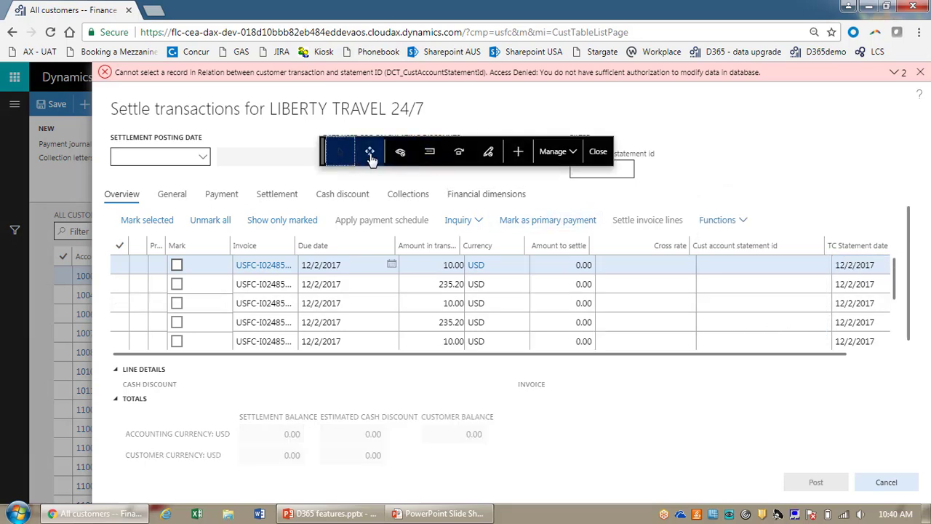
click(369, 154)
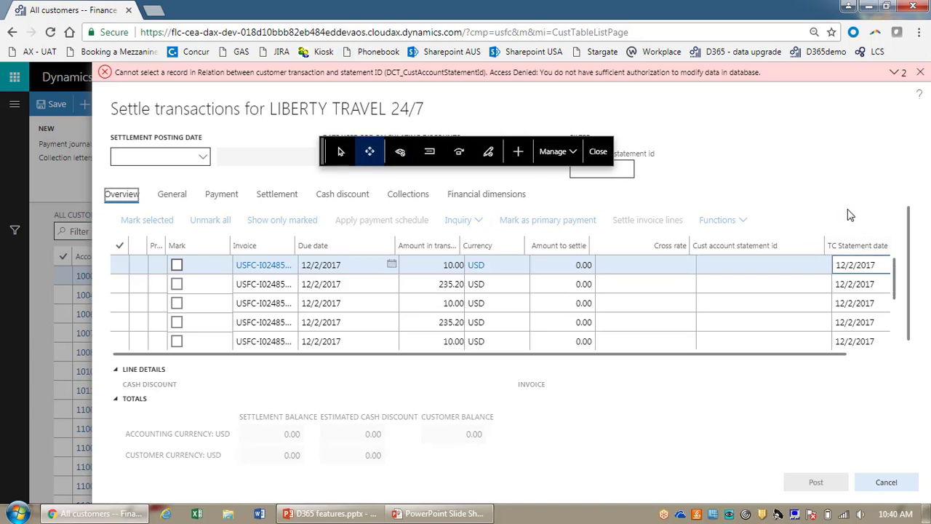
drag(858, 250, 389, 244)
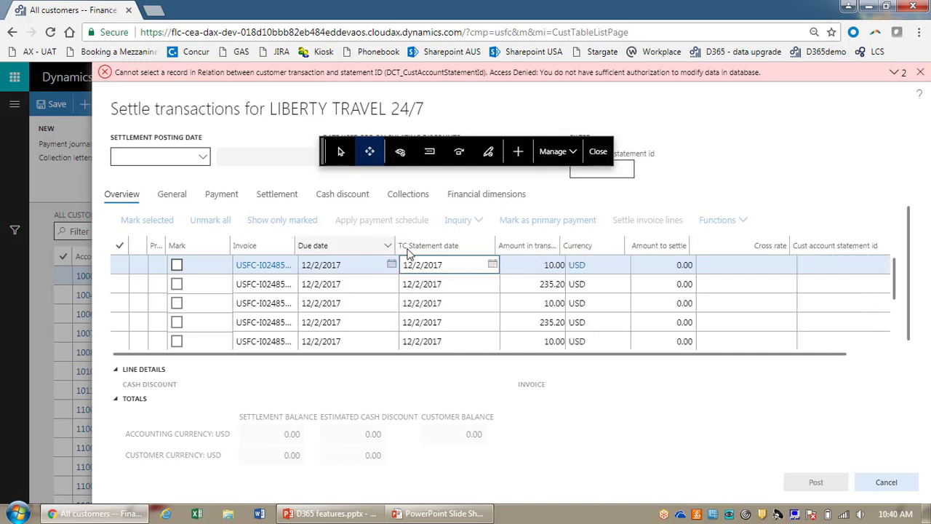
drag(407, 249, 451, 247)
click(606, 156)
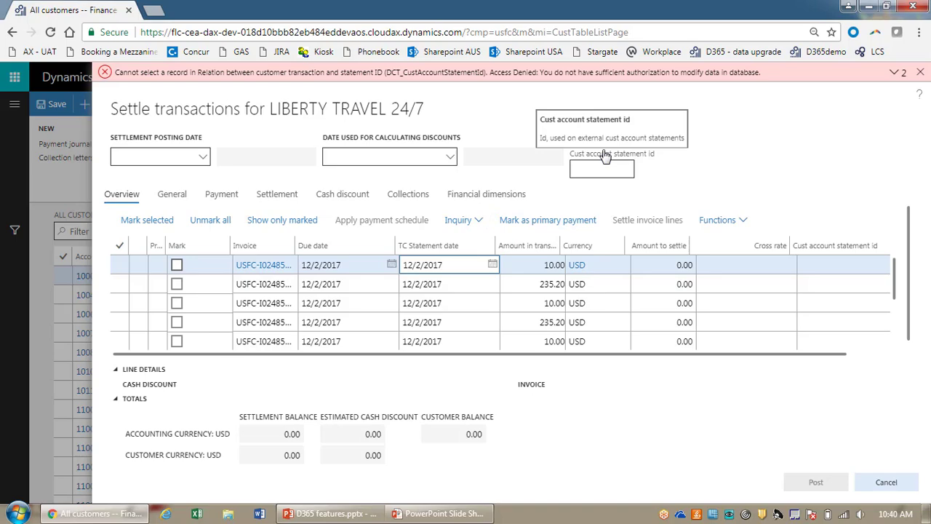
key(alt+Tab)
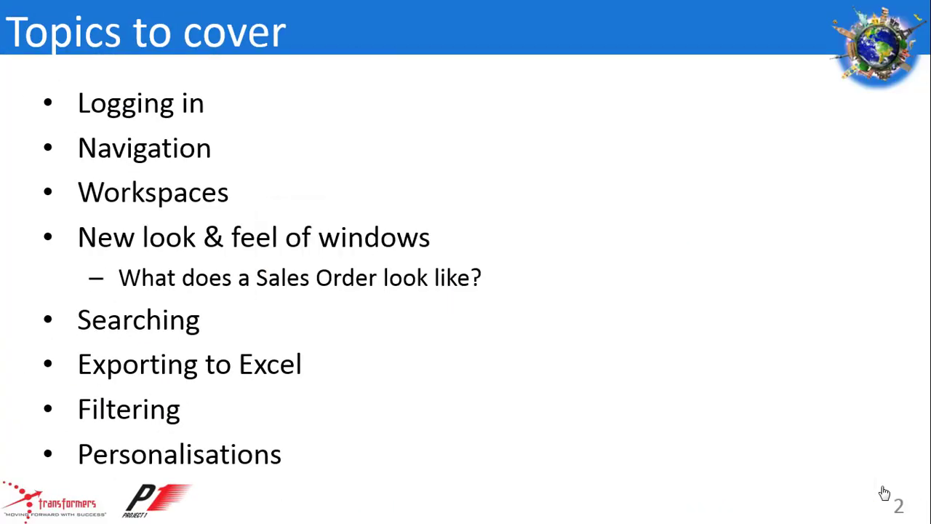
Step: Advance to the 'What we covered' slide and tick off Logging in
click(884, 493)
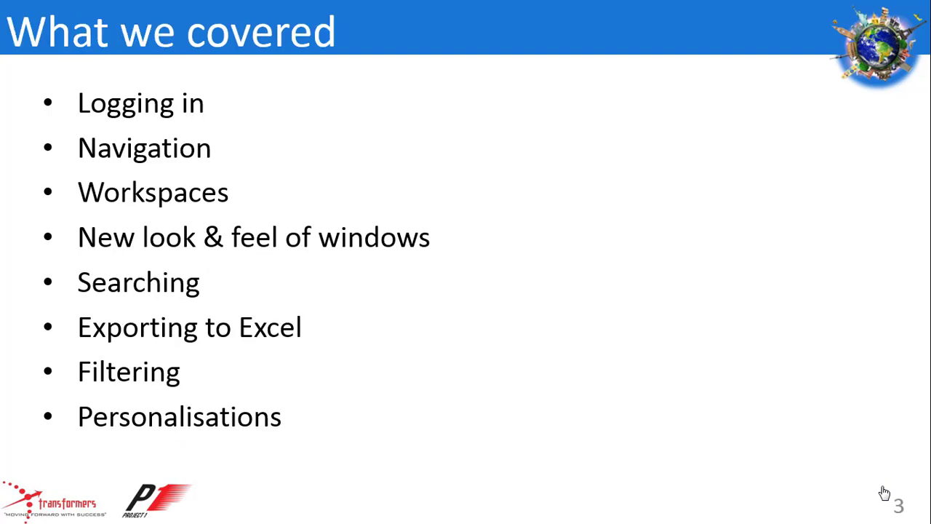
click(884, 493)
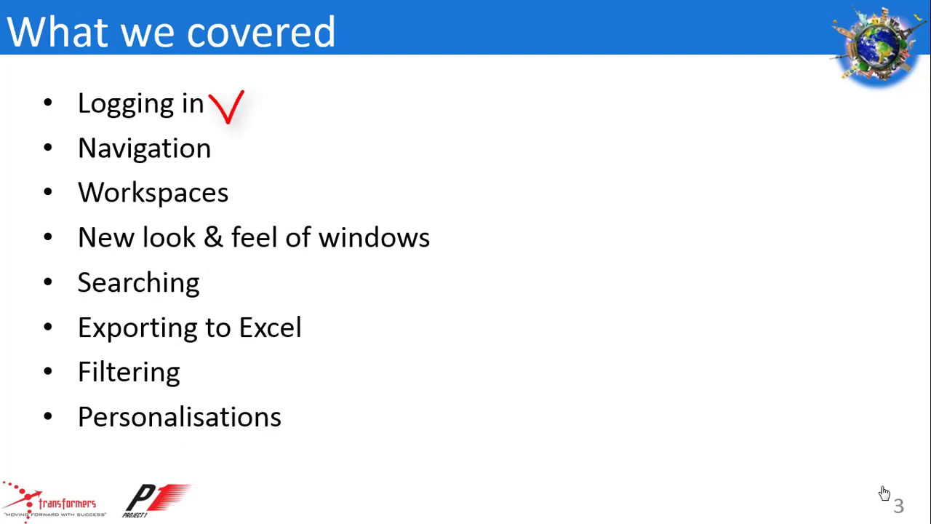